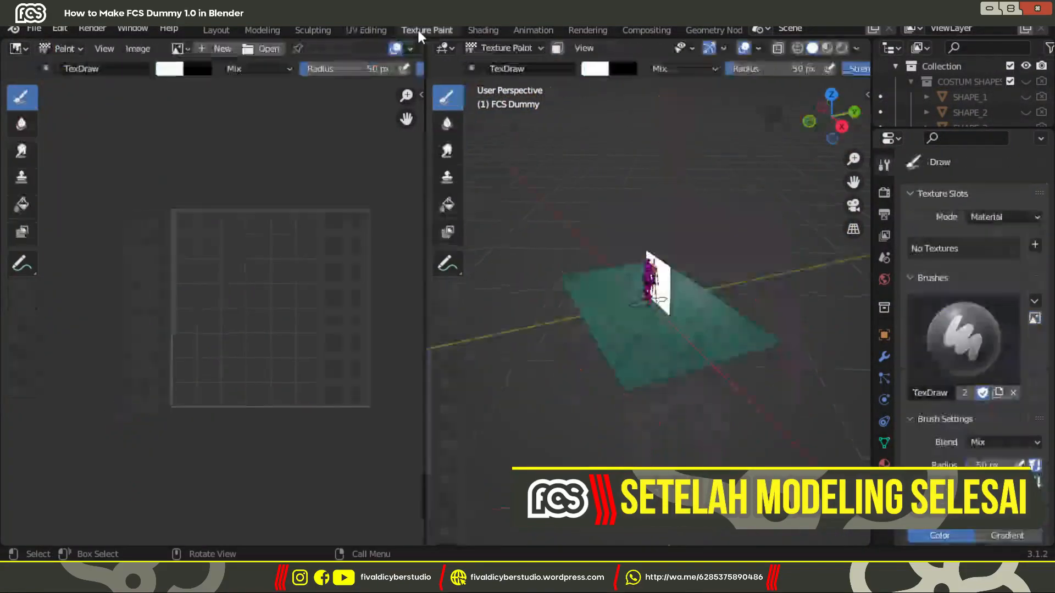
- Unwrap the entire dummy mesh and set the unwrap margin to 0.04
key(u)
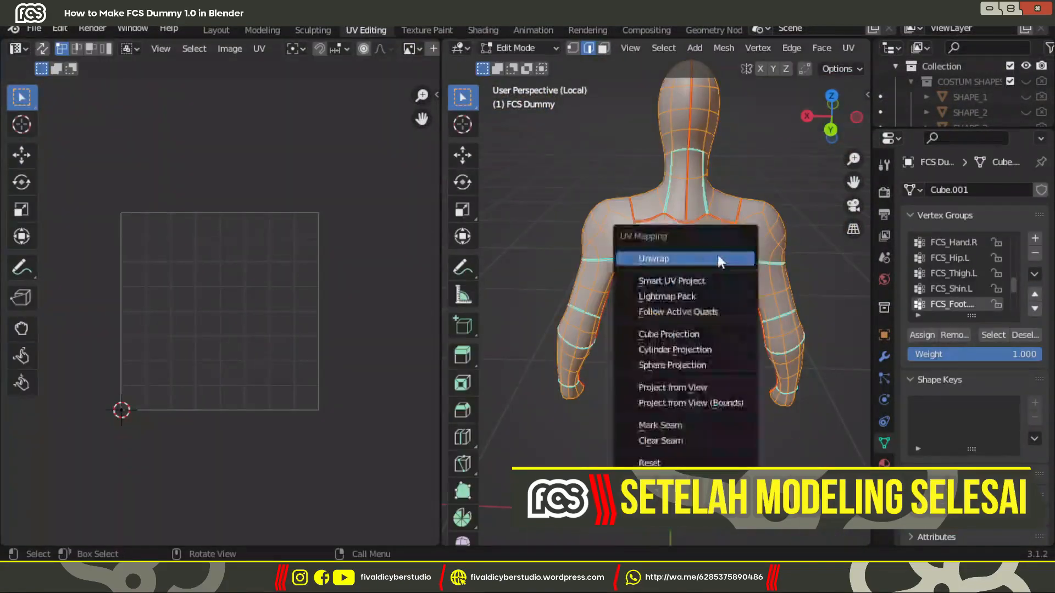
click(715, 258)
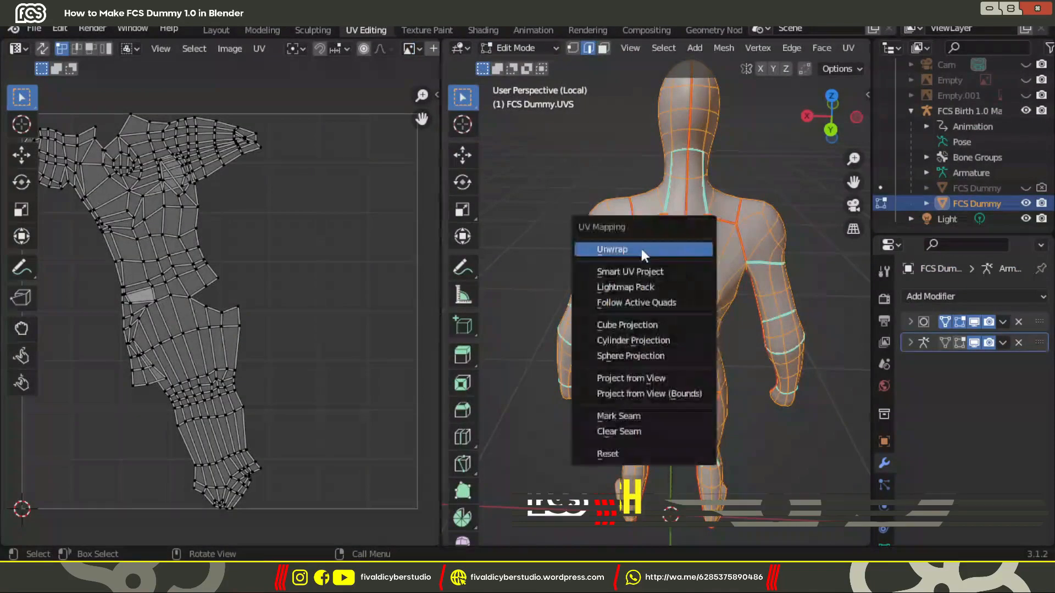
click(601, 245)
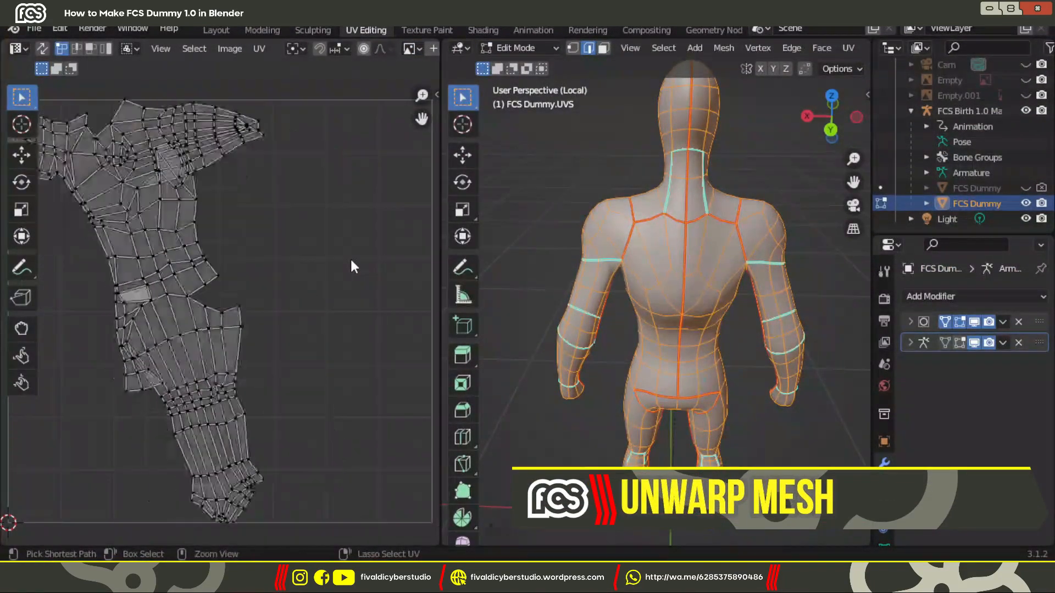
key(grave)
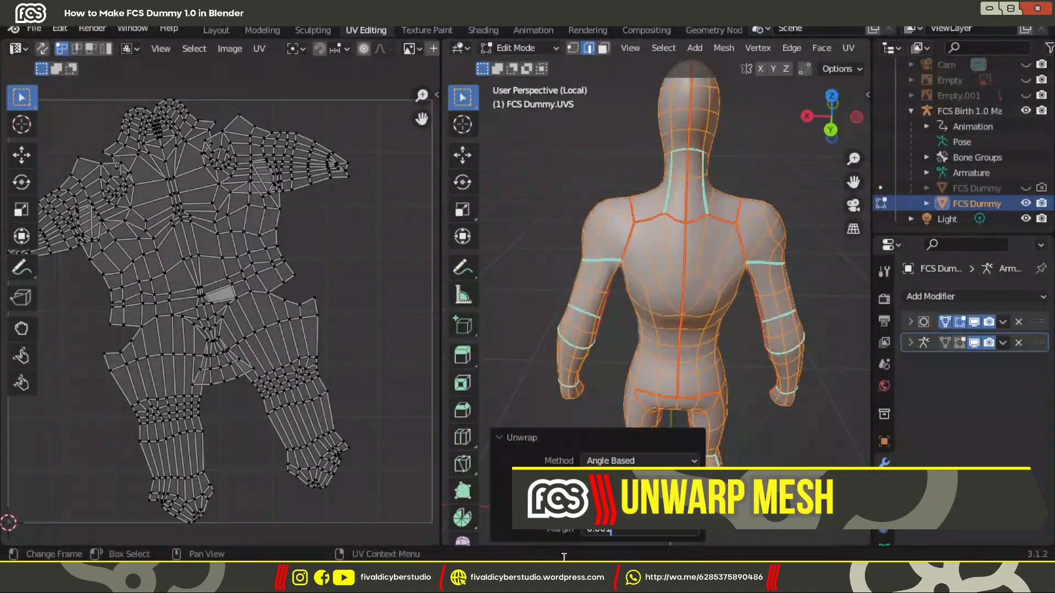
key(Return)
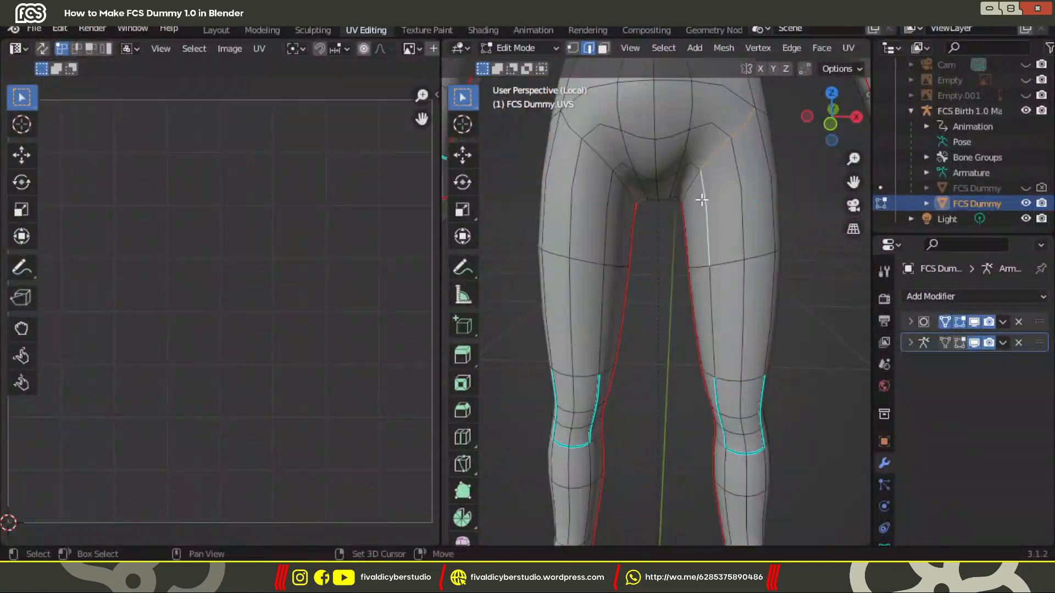
- Mark the front groin edges of both thighs as seams and unwrap the whole mesh again
middle_drag(702, 199, 599, 170)
shift+click(598, 170)
scroll(690, 299, down, 4)
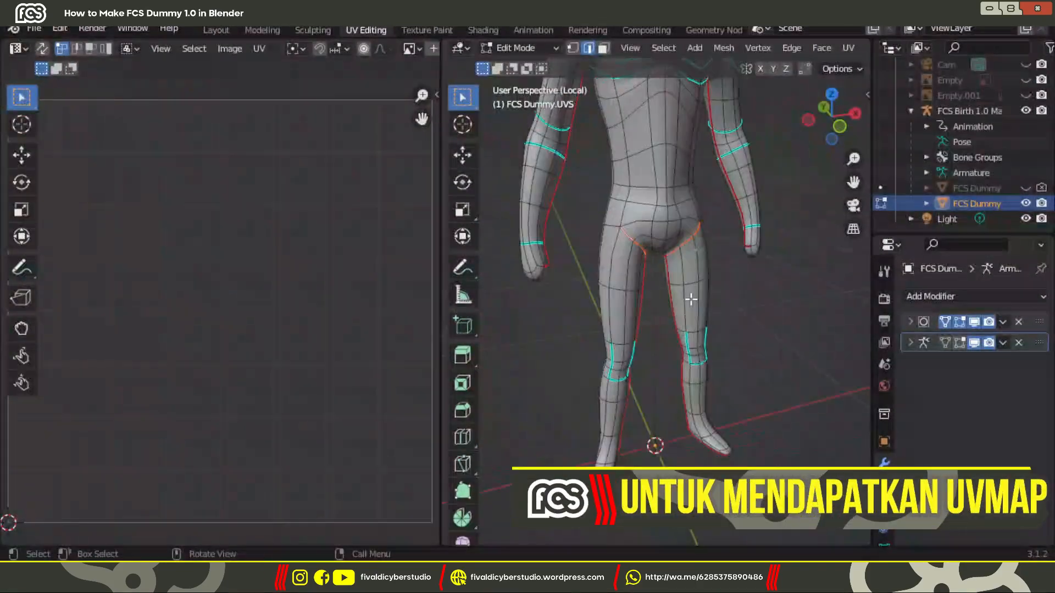
key(a)
key(u)
click(689, 299)
middle_drag(689, 299, 540, 202)
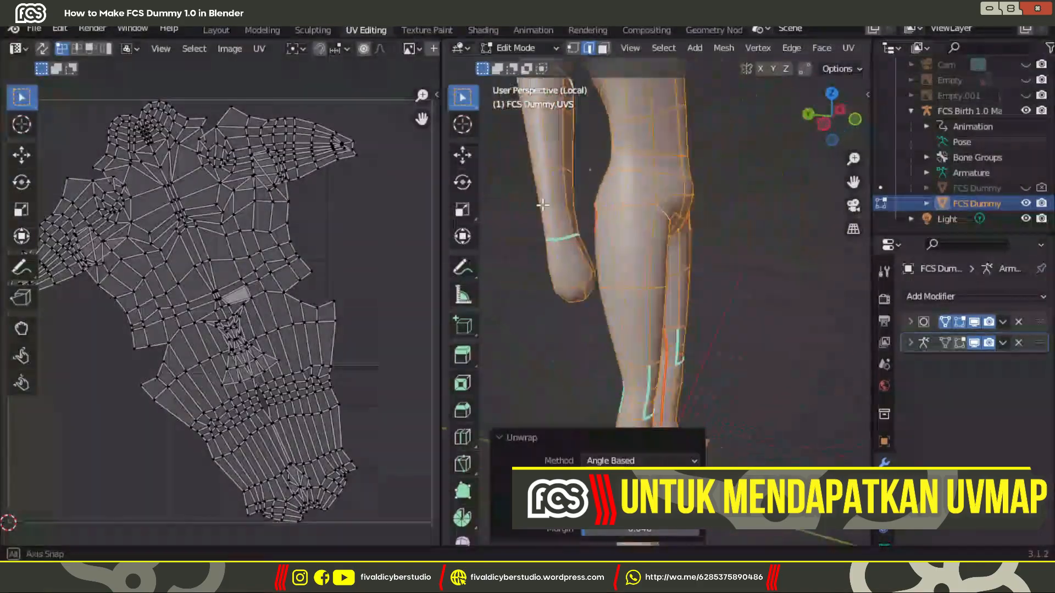
- Mark the edges running around the outer hip at the top of the thigh as a seam
key(alt+a)
middle_drag(660, 220, 711, 226)
scroll(711, 226, up, 5)
alt+click(698, 181)
right_click(698, 220)
click(663, 353)
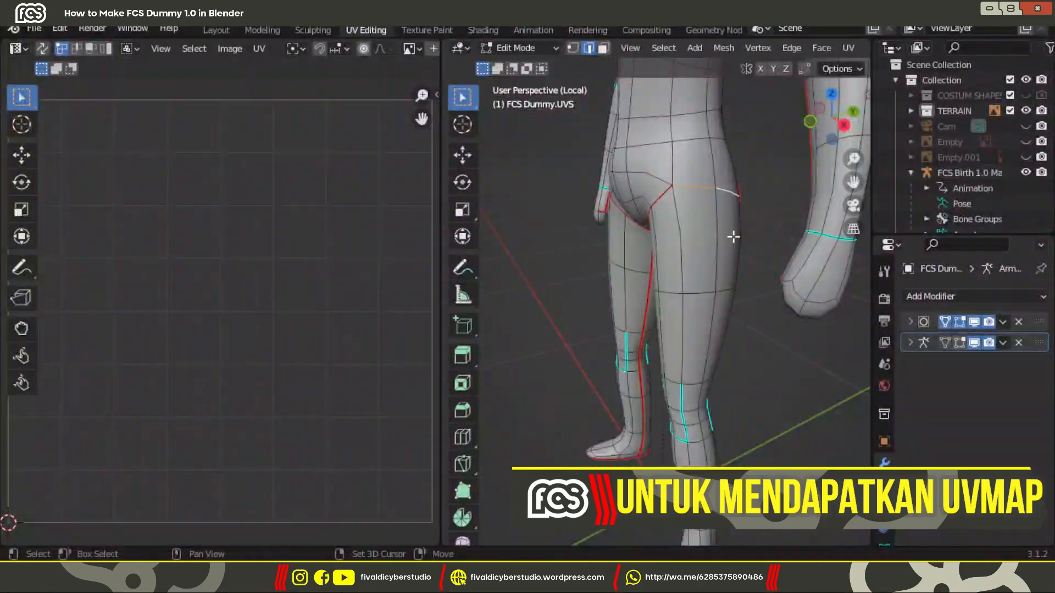
- Unwrap the whole mesh again to split the legs into their own islands along the hip seams
middle_drag(733, 236, 741, 245)
key(a)
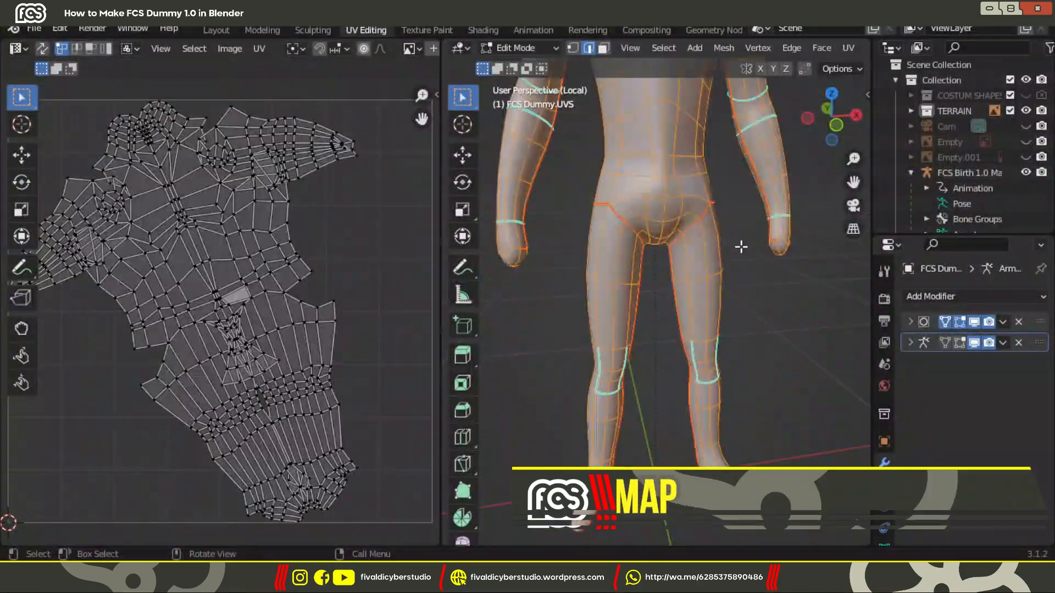
key(u)
click(741, 246)
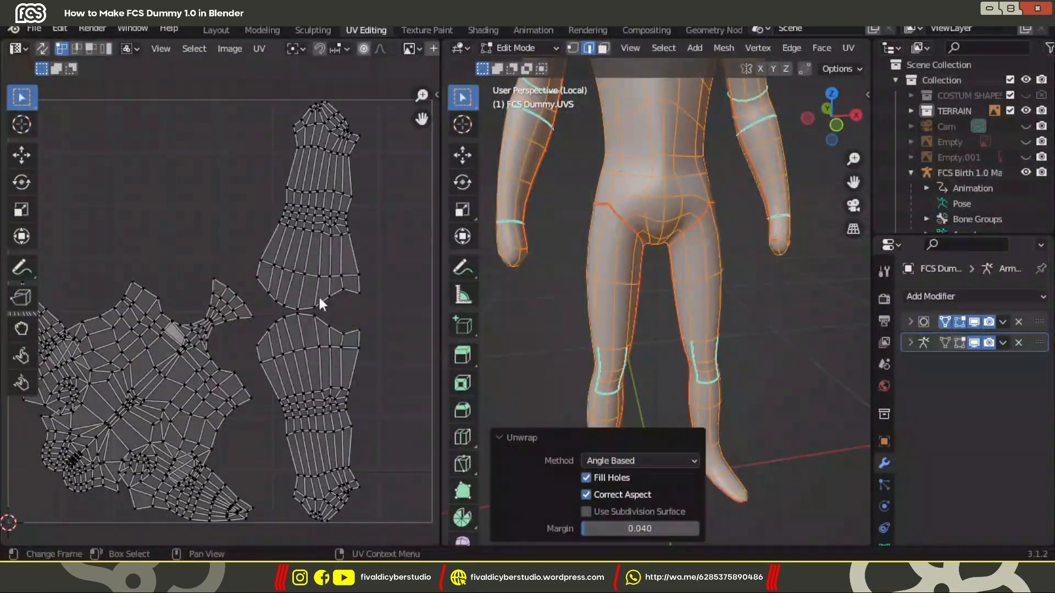
scroll(318, 295, up, 3)
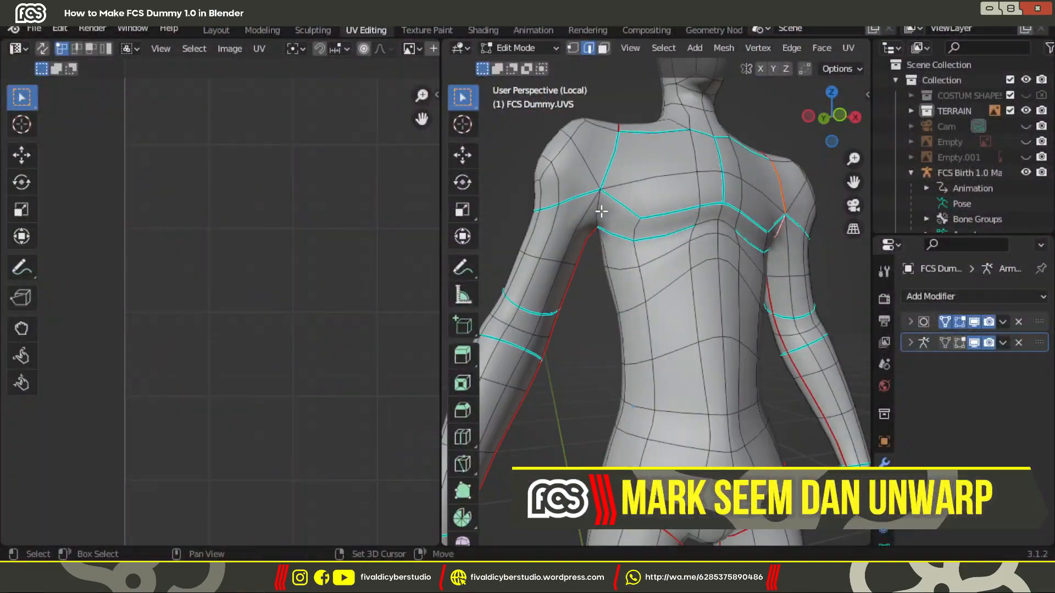
- Unwrap the whole mesh once more using the added shoulder seams
scroll(659, 275, down, 5)
key(a)
key(u)
key(Return)
click(520, 188)
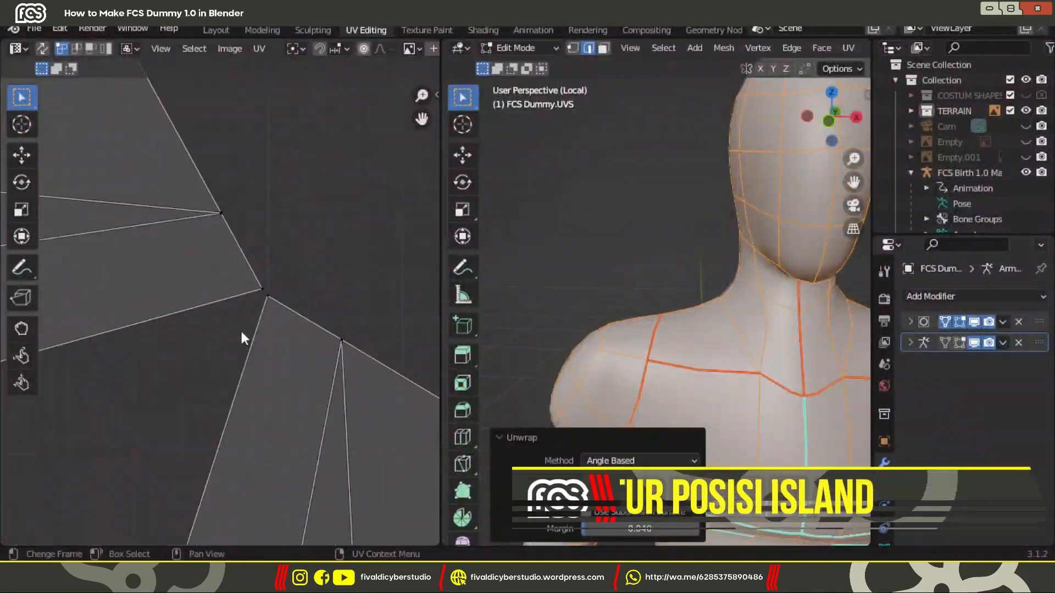
- Turn the second leg's UV island to match the other leg and move it on top of that island
scroll(253, 332, down, 10)
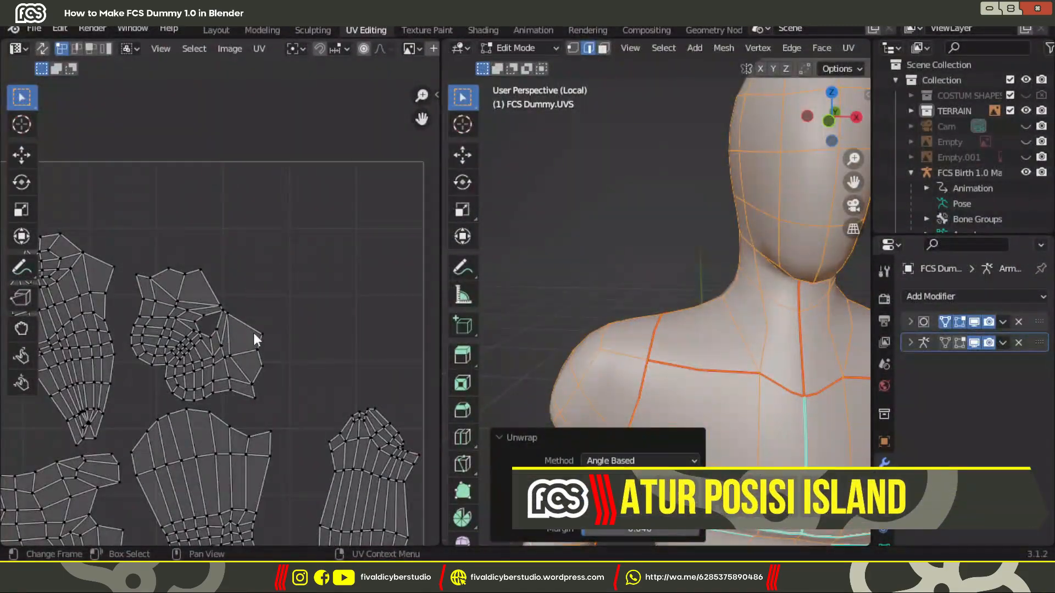
key(Home)
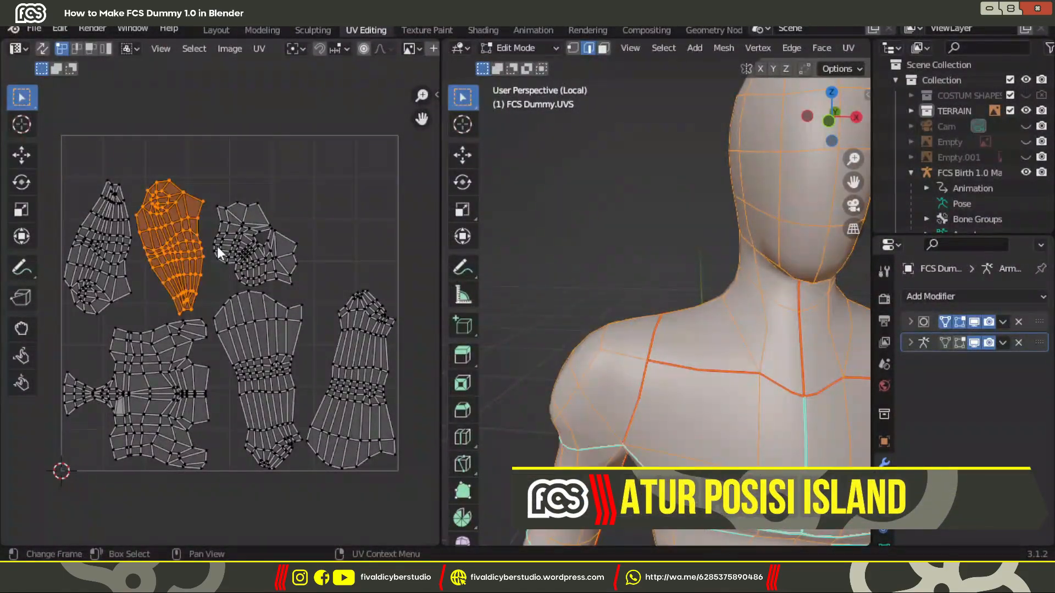
right_click(217, 246)
click(143, 376)
click(361, 367)
scroll(357, 352, up, 4)
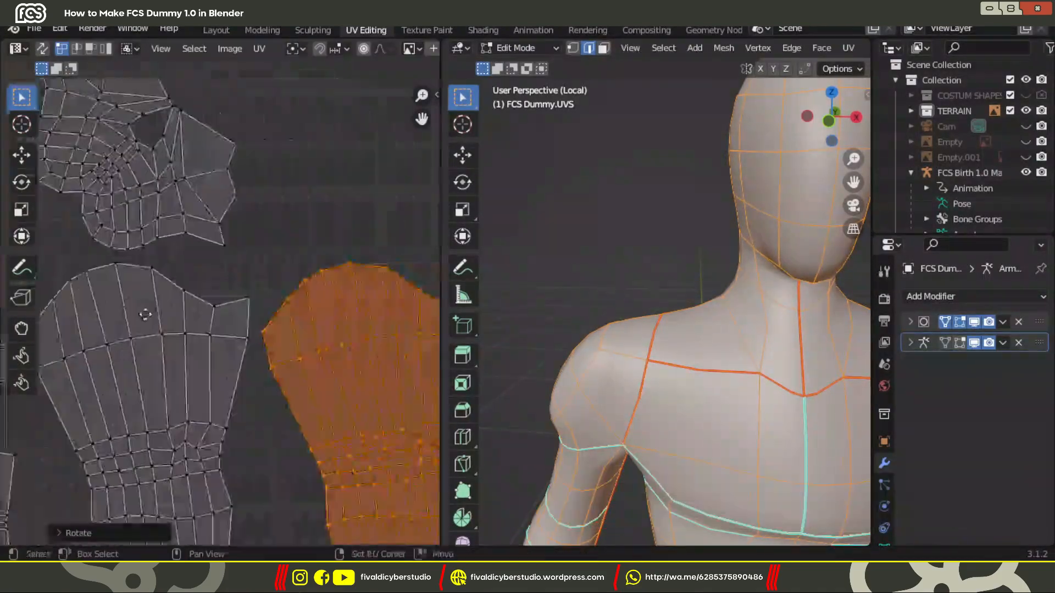
key(g)
scroll(329, 307, up, 8)
click(333, 283)
scroll(333, 283, down, 9)
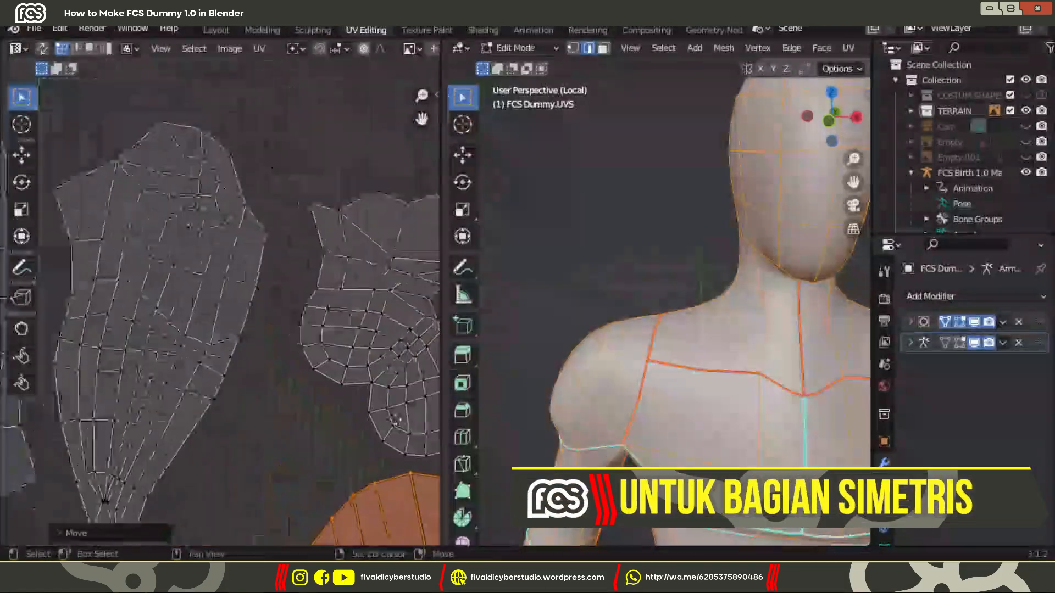
- Rotate one arm island by 180° and lay it exactly over the matching arm island
key(l)
scroll(387, 272, down, 2)
key(r)
key(1)
key(8)
key(0)
key(Return)
middle_drag(334, 413, 398, 395)
key(g)
scroll(281, 312, up, 6)
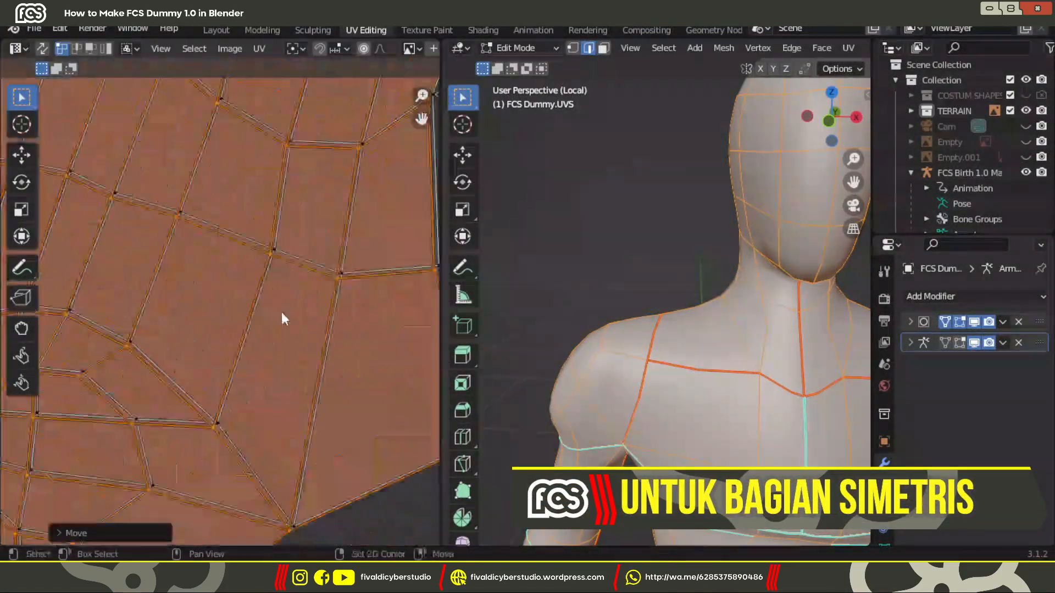
click(377, 351)
scroll(314, 318, down, 8)
key(g)
click(241, 288)
- Select the whole torso island in the UV layout
middle_drag(220, 357, 243, 318)
click(222, 339)
key(ctrl+l)
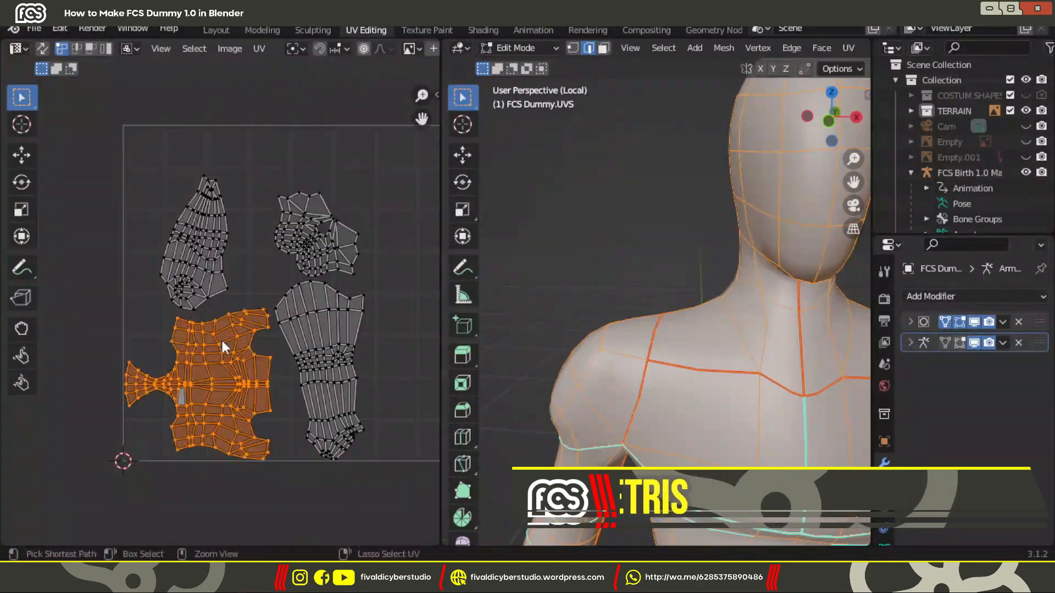
key(r)
key(9)
key(0)
key(Escape)
- Rotate the torso island by -90° so its neck strip points down
key(t)
key(r)
key(minus)
key(9)
key(0)
key(Return)
- Move the head island into the free area in the upper part of the UV square
key(l)
scroll(219, 190, down, 1)
key(g)
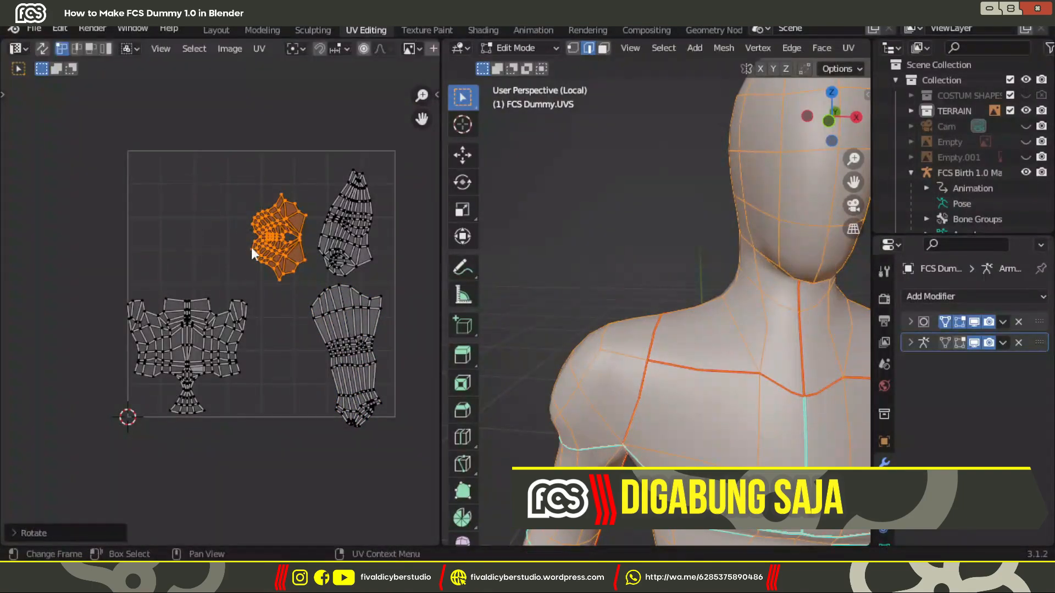
scroll(252, 248, up, 3)
key(g)
click(225, 238)
- Rotate the head island by 90° and scale it up
key(r)
key(9)
key(0)
scroll(311, 302, down, 2)
key(Return)
key(s)
click(390, 340)
- Place the enlarged head island in the upper-left part of the UV square, above the torso island
key(g)
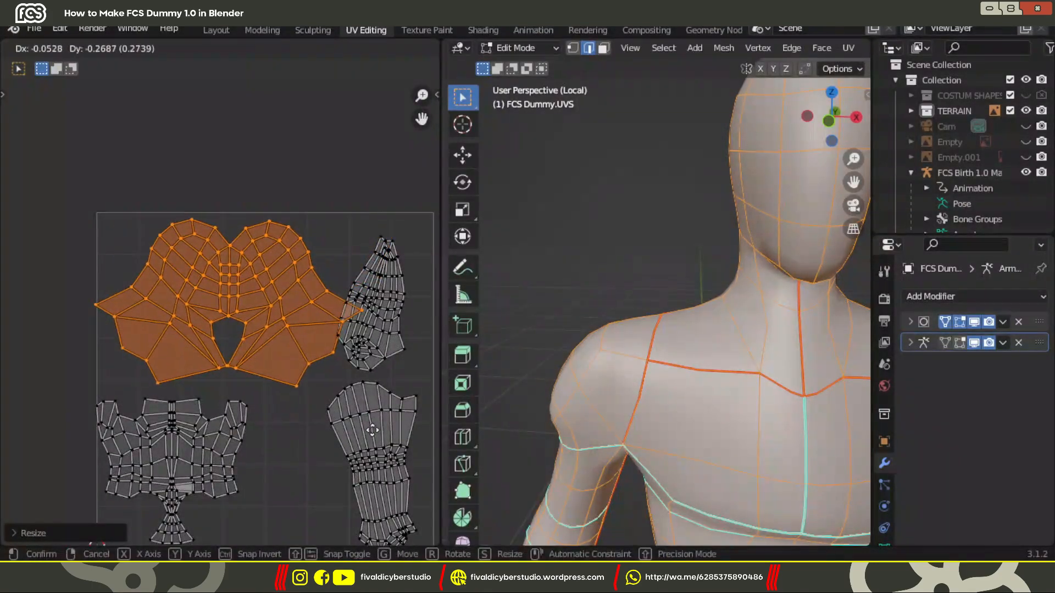
key(g)
click(387, 424)
middle_drag(387, 424, 365, 308)
- Select the torso, arm and leg islands together, then move and scale them to fit around the head island
drag(157, 294, 77, 369)
shift+drag(330, 338, 379, 233)
key(ctrl+l)
key(g)
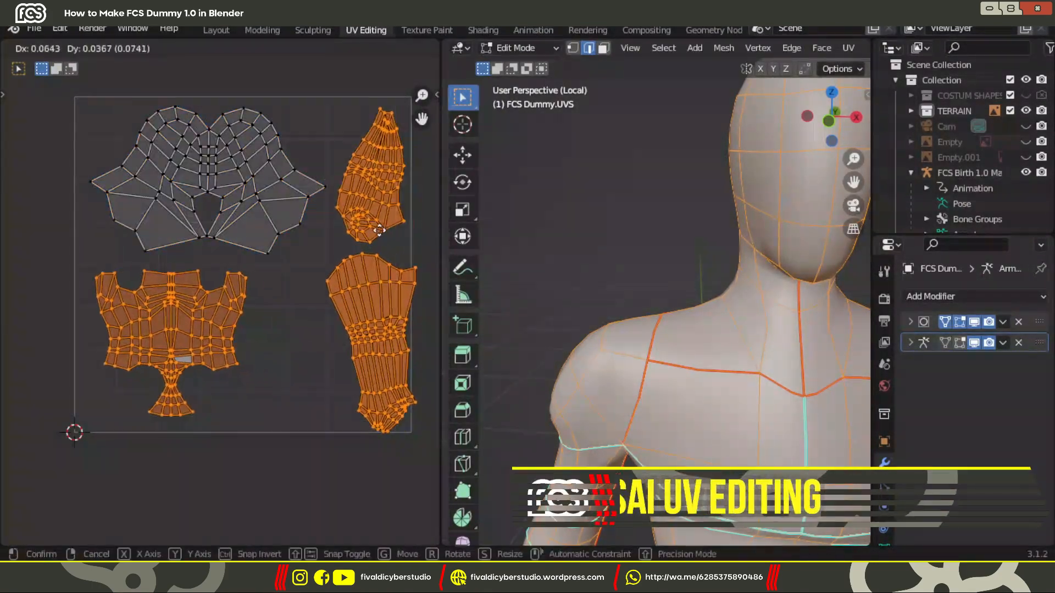
click(373, 236)
key(s)
click(383, 240)
key(g)
click(392, 230)
- Select the overlapped arm islands and reposition them in the UV square
middle_drag(384, 259, 310, 265)
click(337, 186)
key(l)
key(g)
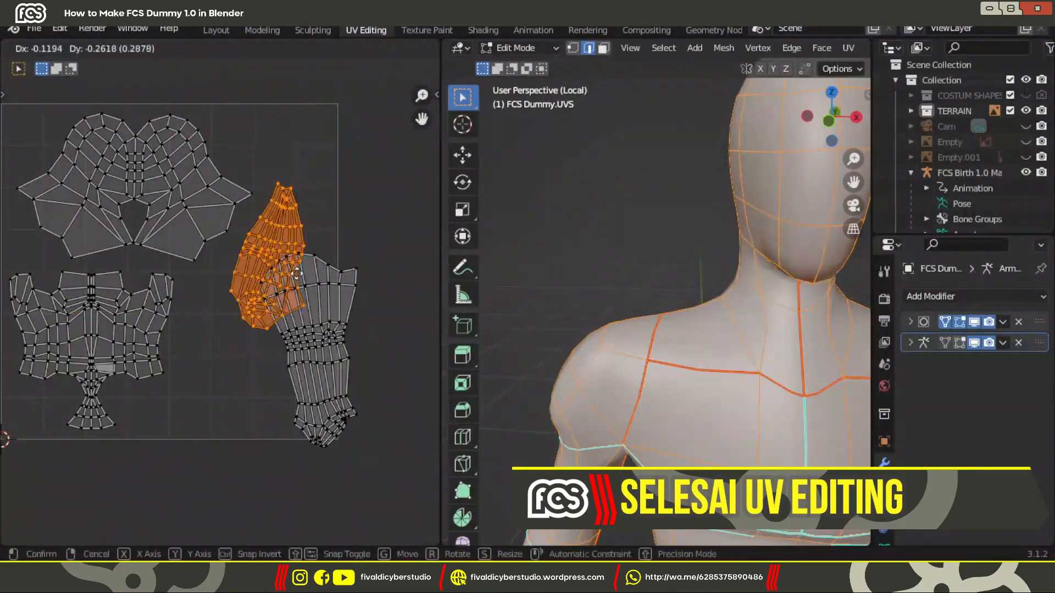
- Tilt the overlapped leg islands diagonally and fit them into the lower-right part of the UV square
key(r)
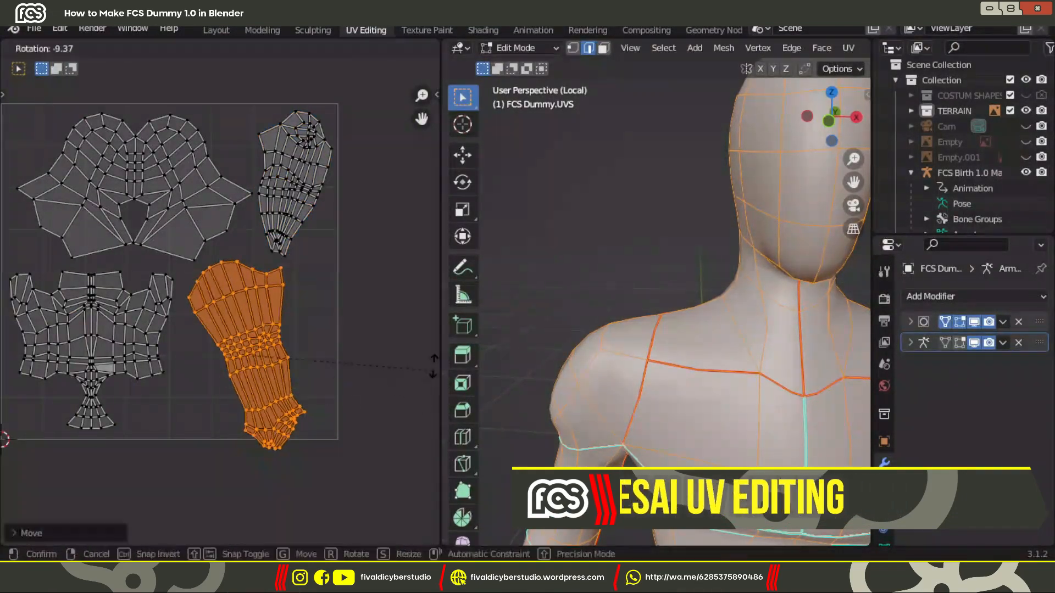
click(302, 355)
key(g)
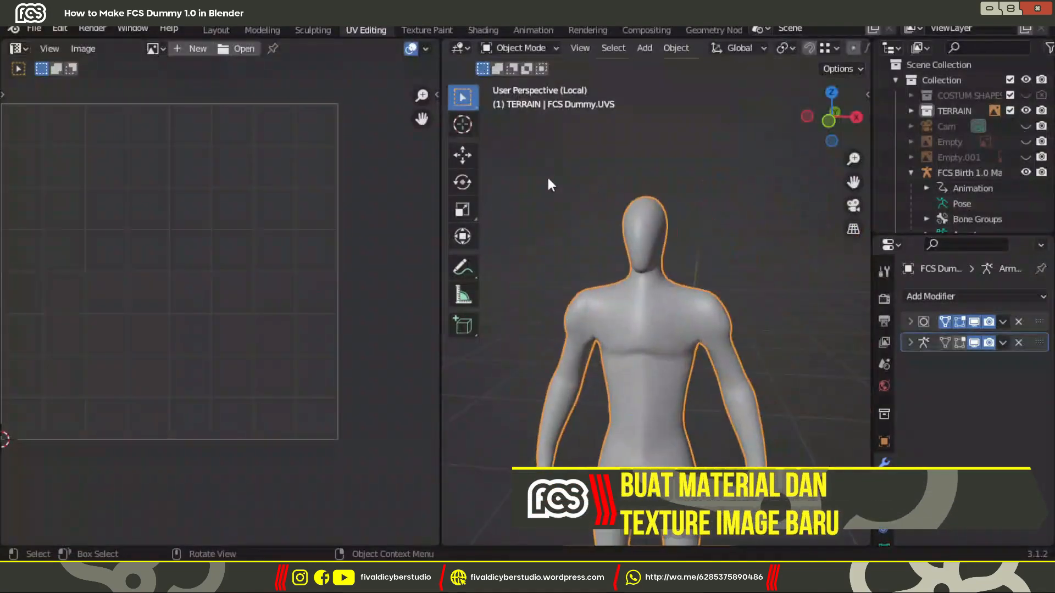
- Switch to the Texture Paint workspace with the dummy in front view and save the Blender file
key(KP_1)
click(427, 30)
key(grave)
click(596, 146)
click(34, 28)
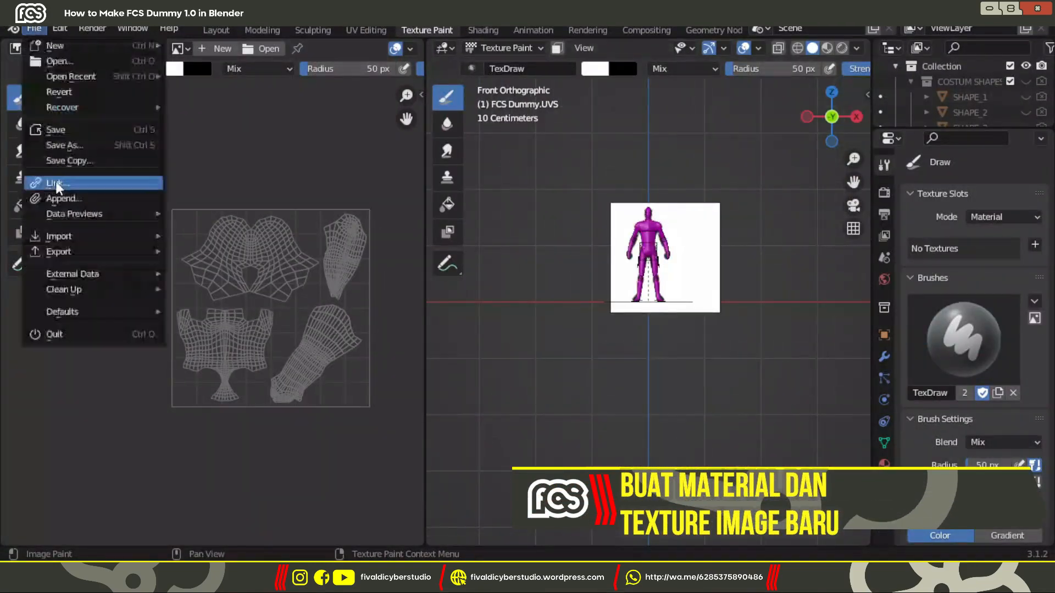
click(38, 134)
- Show Material.001 in the Shader Editor, add an Image Texture node and connect its Color to Base Color
click(884, 463)
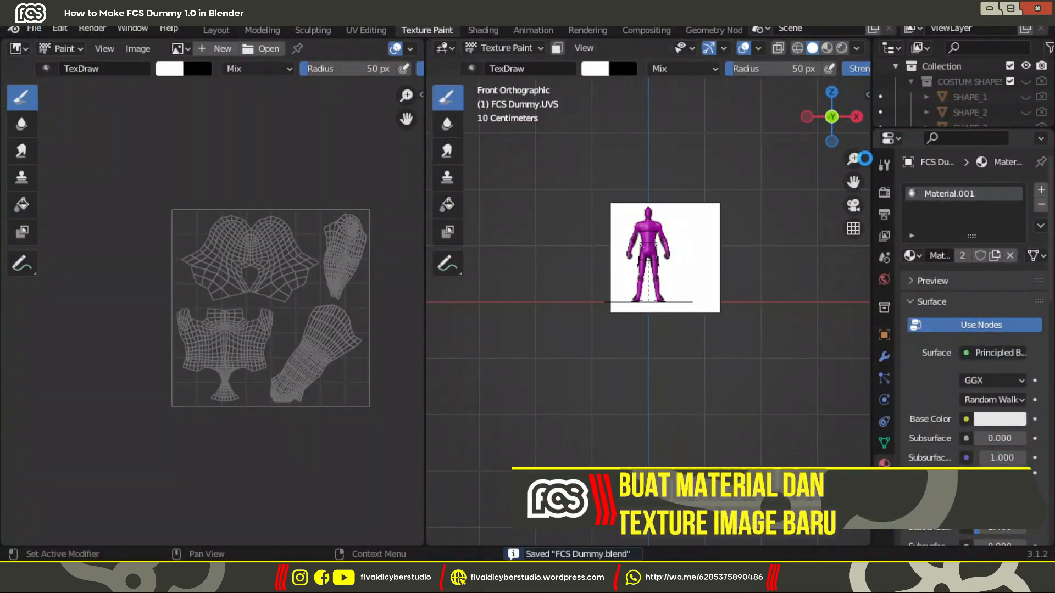
click(890, 137)
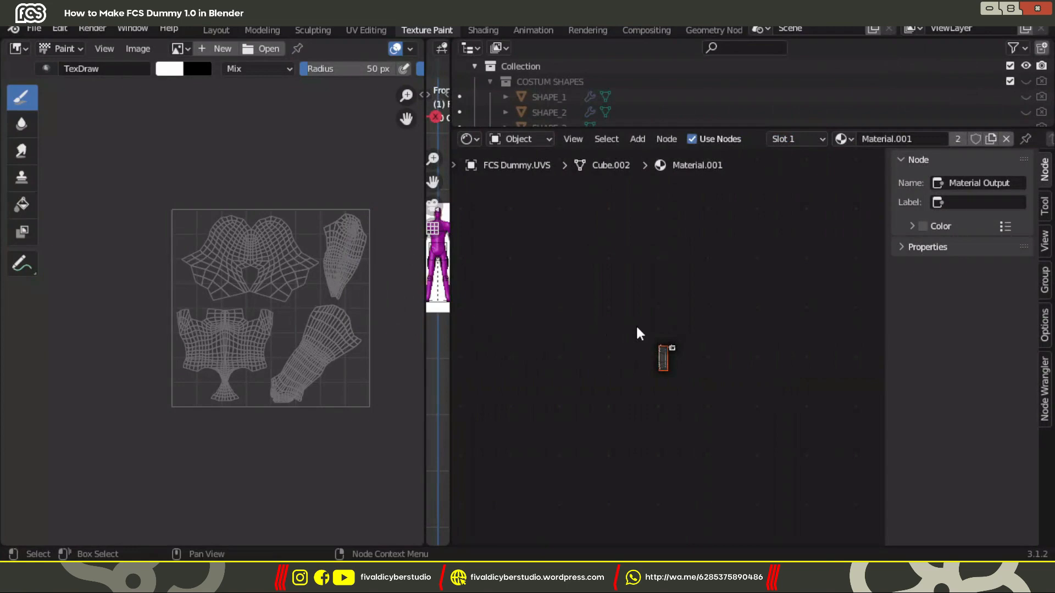
key(shift+a)
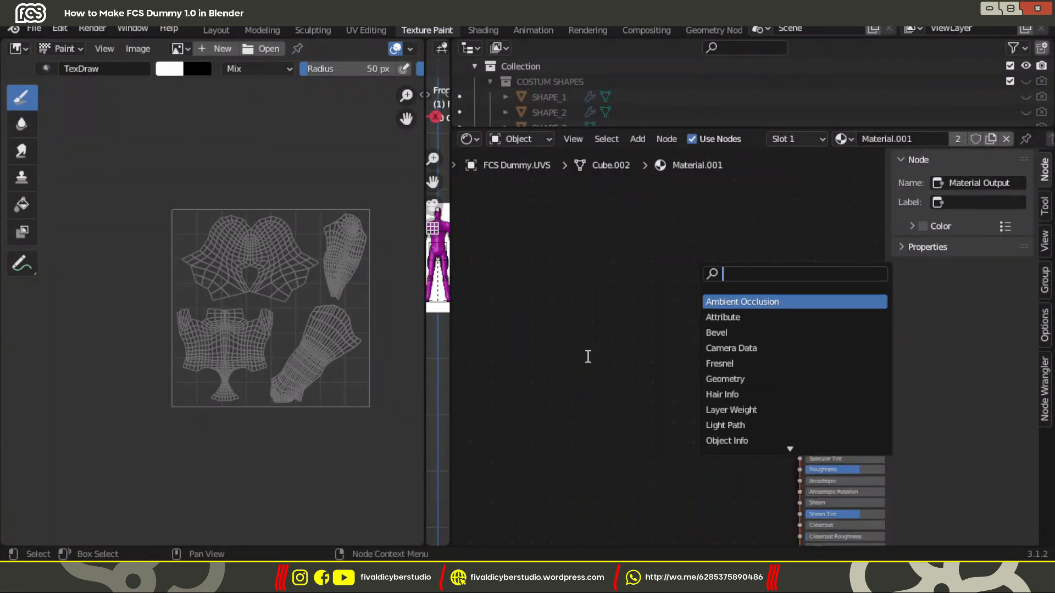
click(710, 369)
drag(697, 358, 769, 359)
- Create a new 1024 × 1024 px black image named FCS_Dummy.v1 in the Image Texture node
click(571, 403)
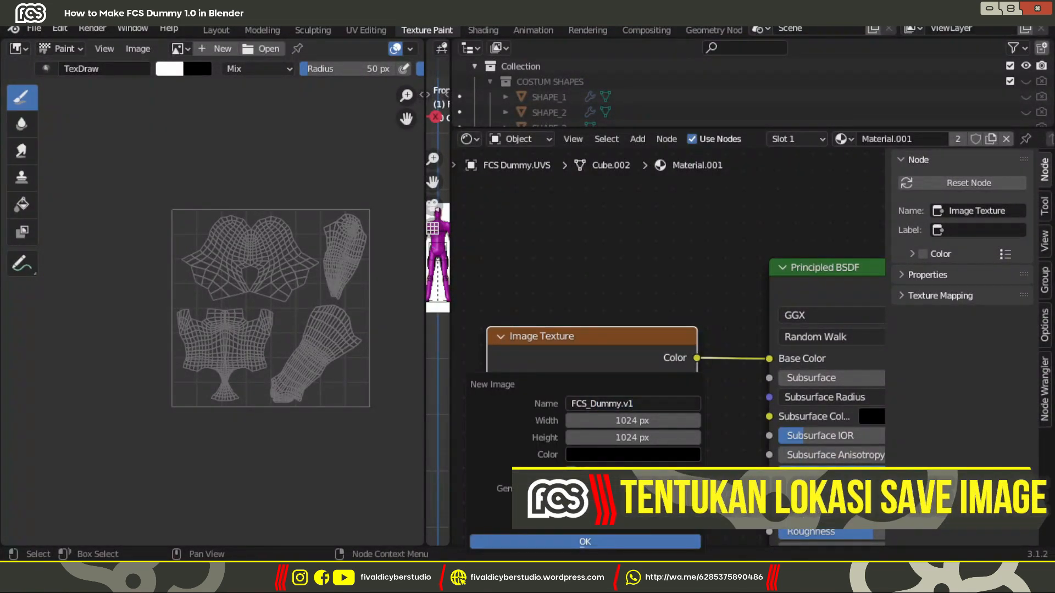
click(631, 457)
click(584, 542)
- Change the node area back to the Properties editor and display the FCS_Dummy.v1 image in the Image Editor
click(470, 139)
click(928, 194)
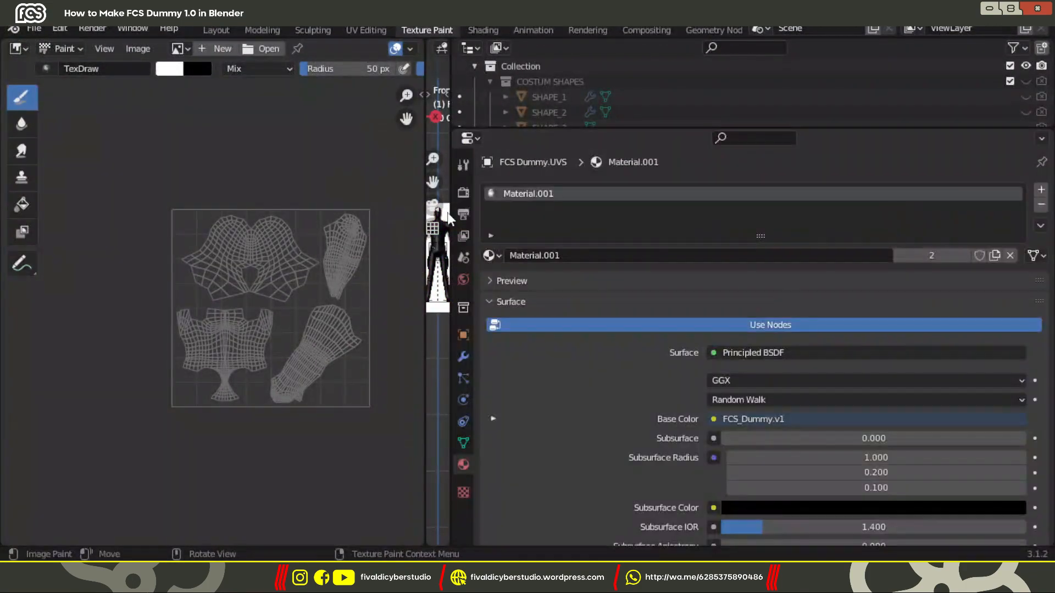
click(177, 48)
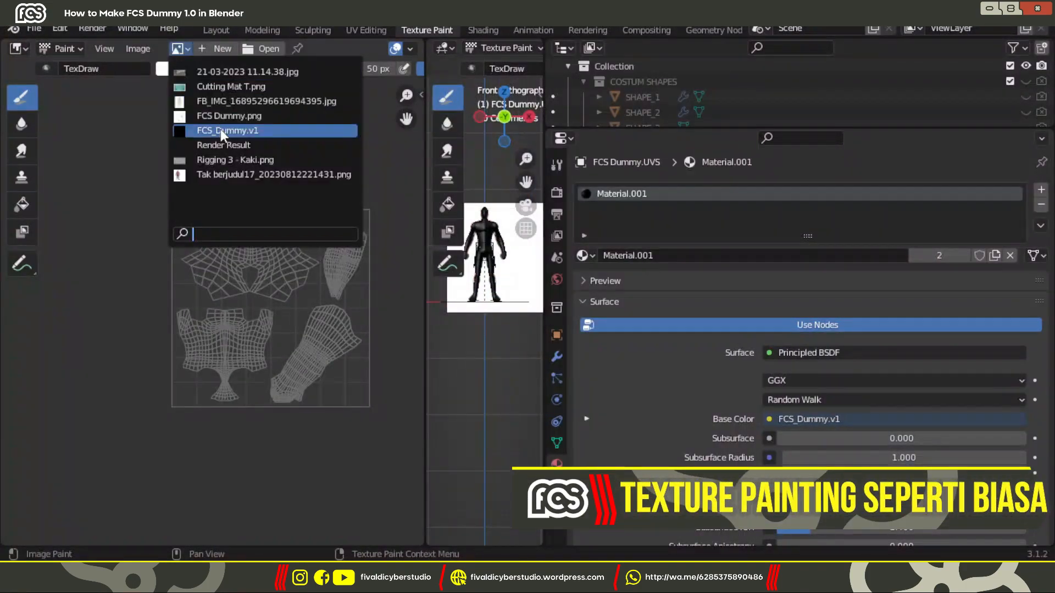
click(220, 130)
- Save the texture image as FCS_Dummy.v1.png in the C:\Windows\Fonts folder
key(shift+alt+s)
scroll(499, 341, down, 5)
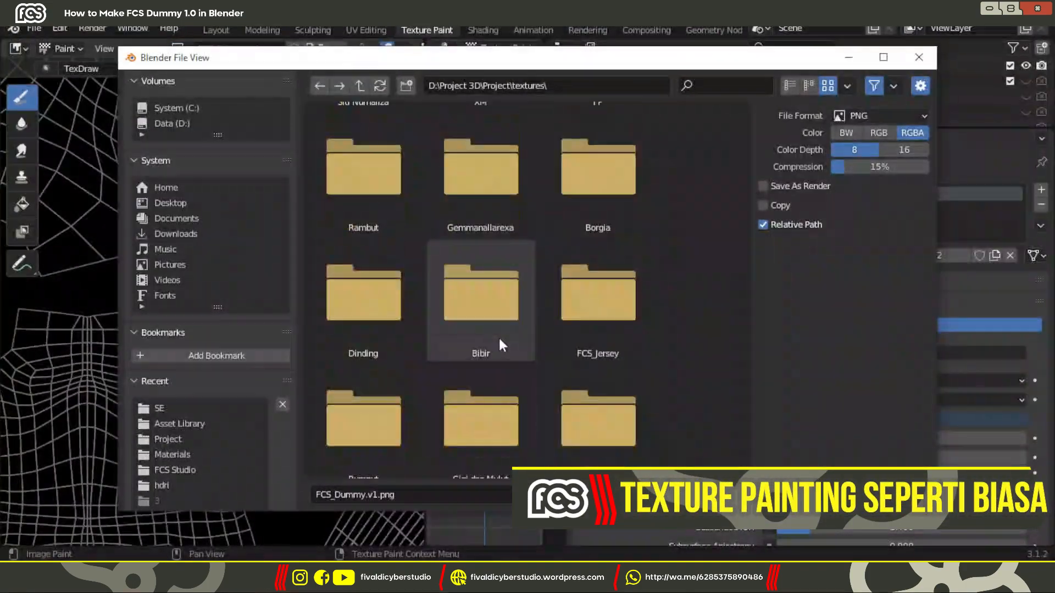
scroll(512, 341, up, 5)
click(407, 86)
click(282, 297)
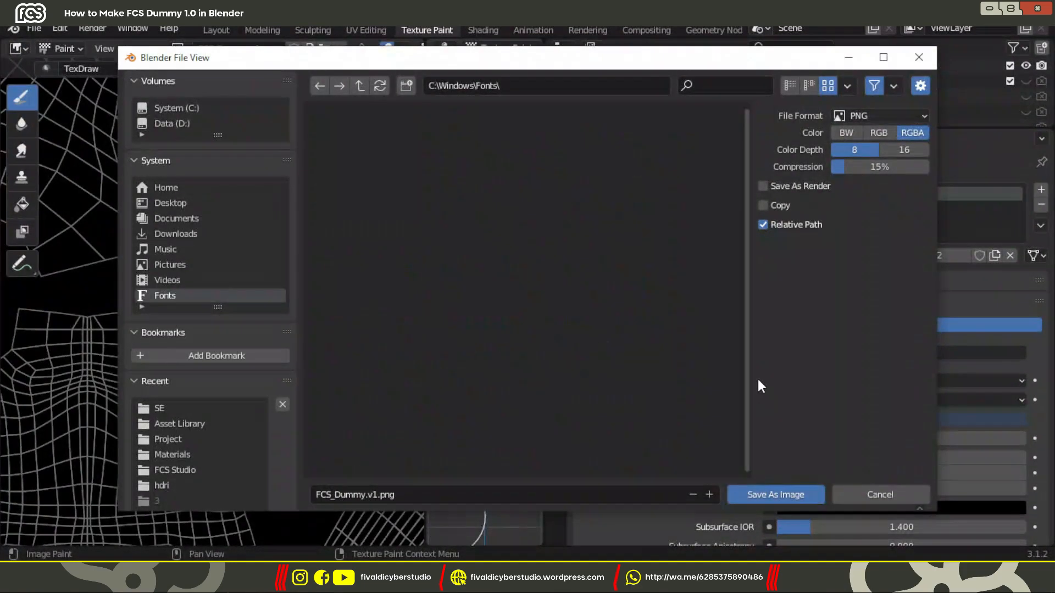
click(776, 494)
click(138, 48)
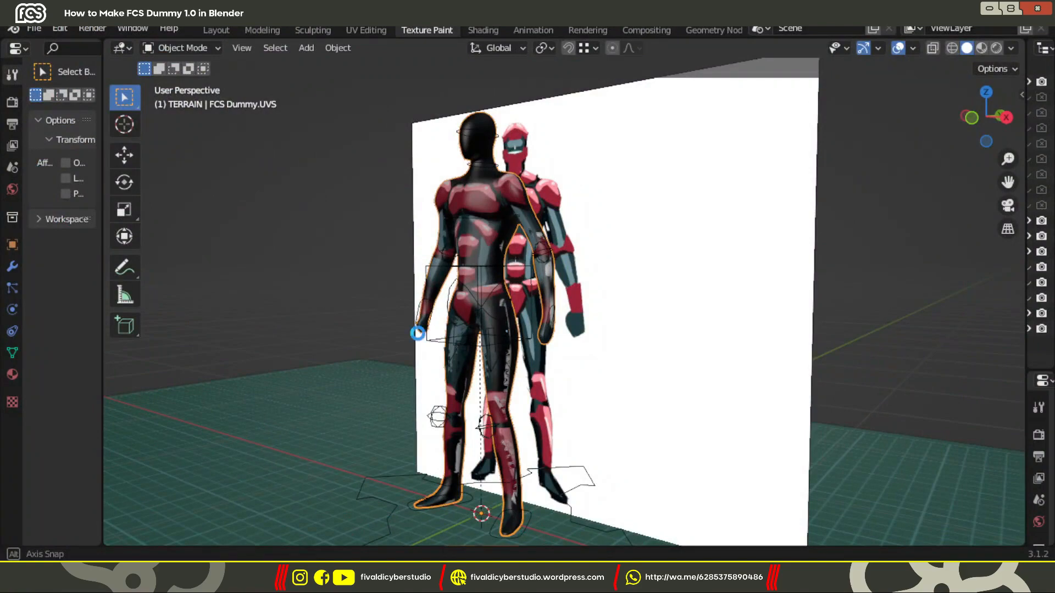
- Align the viewport to the front view and switch FCS Dummy.UVS to Texture Paint mode
alt+middle_drag(447, 353, 177, 253)
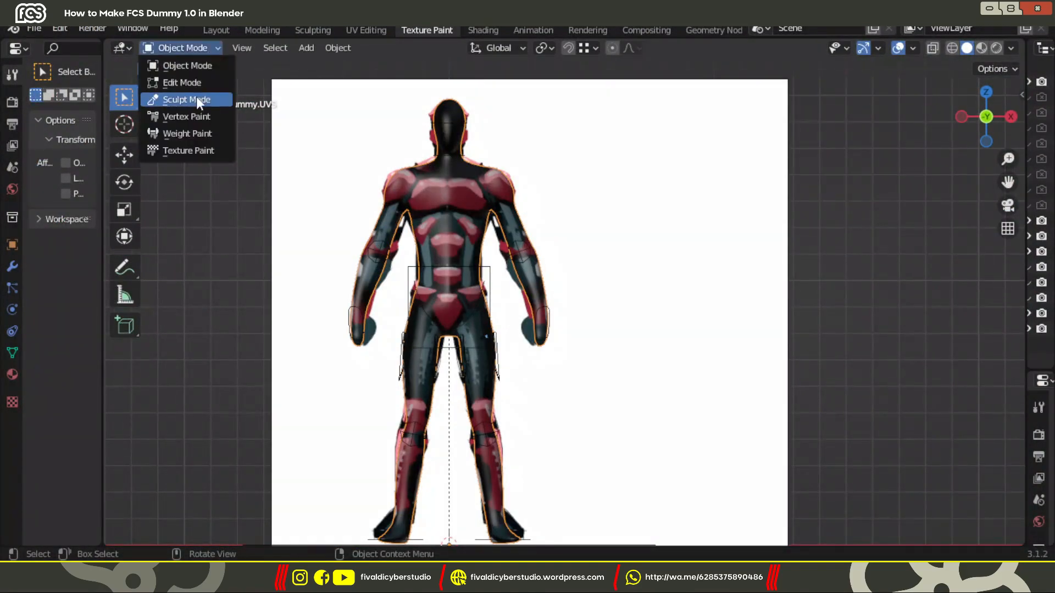
click(188, 150)
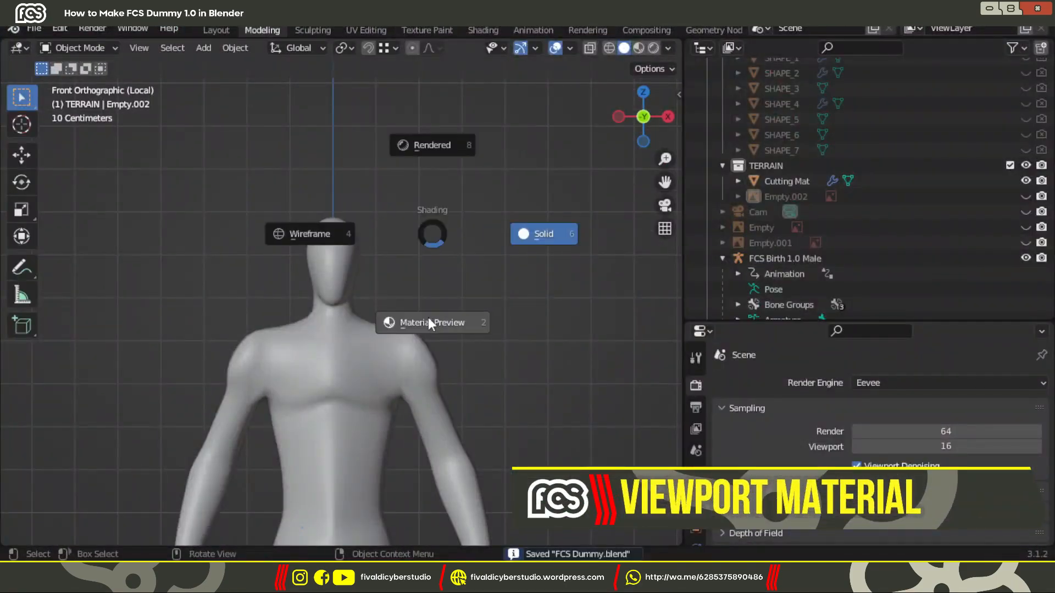
- Preview the textured character with Material Preview shading and then with Rendered shading
click(422, 318)
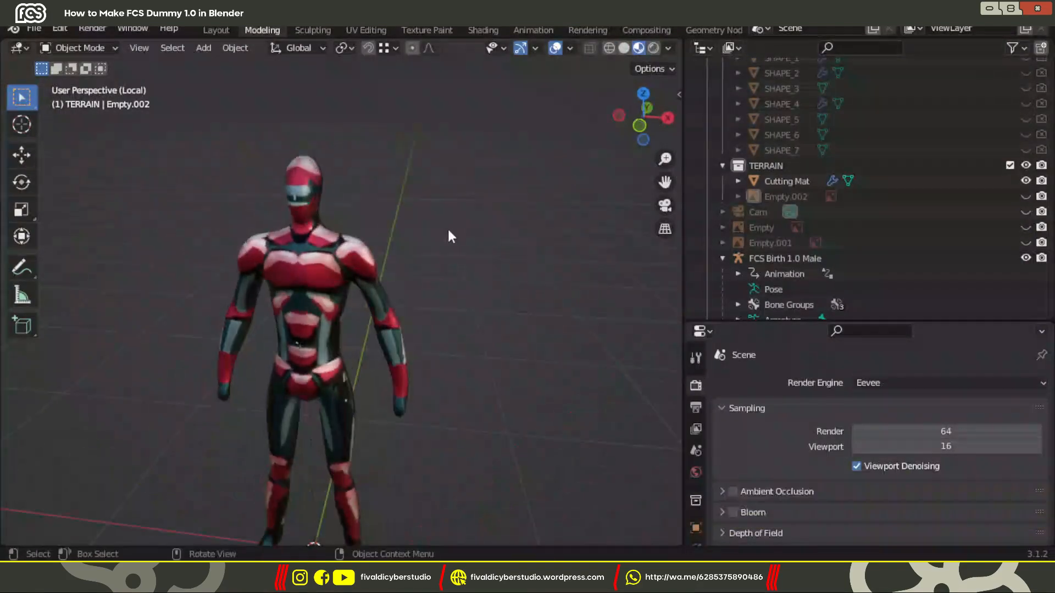
key(z)
click(462, 143)
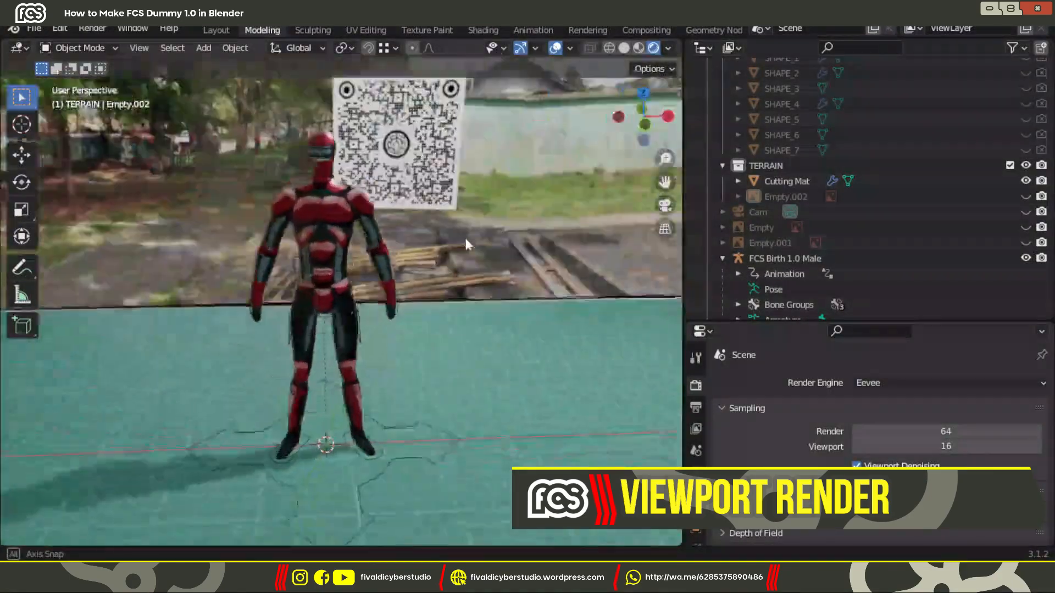
- Unhide the Empty.002 reference image and move it along the X axis so it stands beside the character
key(KP_1)
scroll(993, 242, down, 2)
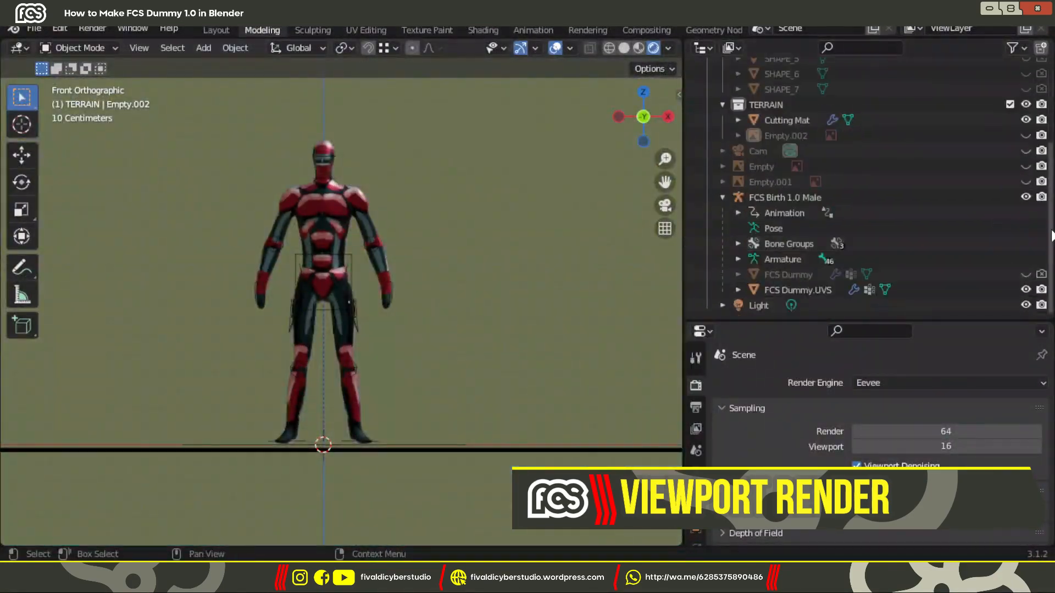
click(1026, 166)
click(1026, 166)
click(1026, 135)
click(463, 172)
key(g)
key(x)
click(625, 172)
middle_drag(624, 172, 555, 219)
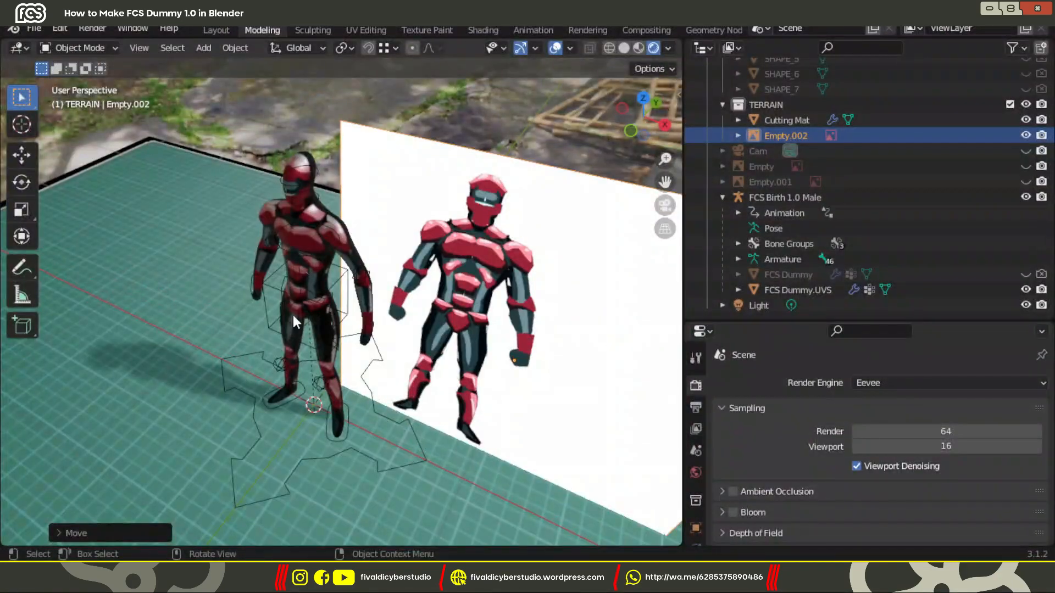
- Examine the rendered character and the reference image side by side from several angles
middle_drag(292, 312, 374, 264)
scroll(374, 264, up, 3)
middle_drag(154, 462, 176, 373)
click(280, 380)
click(506, 354)
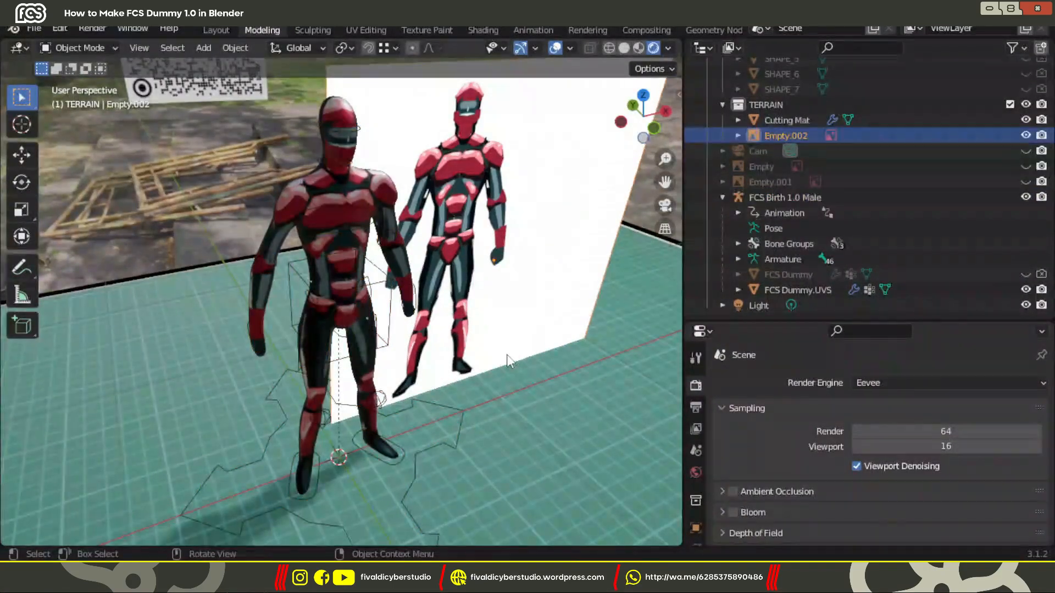
scroll(539, 296, down, 4)
middle_drag(599, 307, 539, 292)
middle_drag(483, 314, 514, 325)
key(h)
scroll(457, 305, up, 4)
middle_drag(536, 364, 418, 384)
scroll(457, 306, down, 3)
scroll(418, 385, up, 2)
- Move the FCS_pole.Hand.L bone of the FCS Birth 1.0 Male rig
key(KP_3)
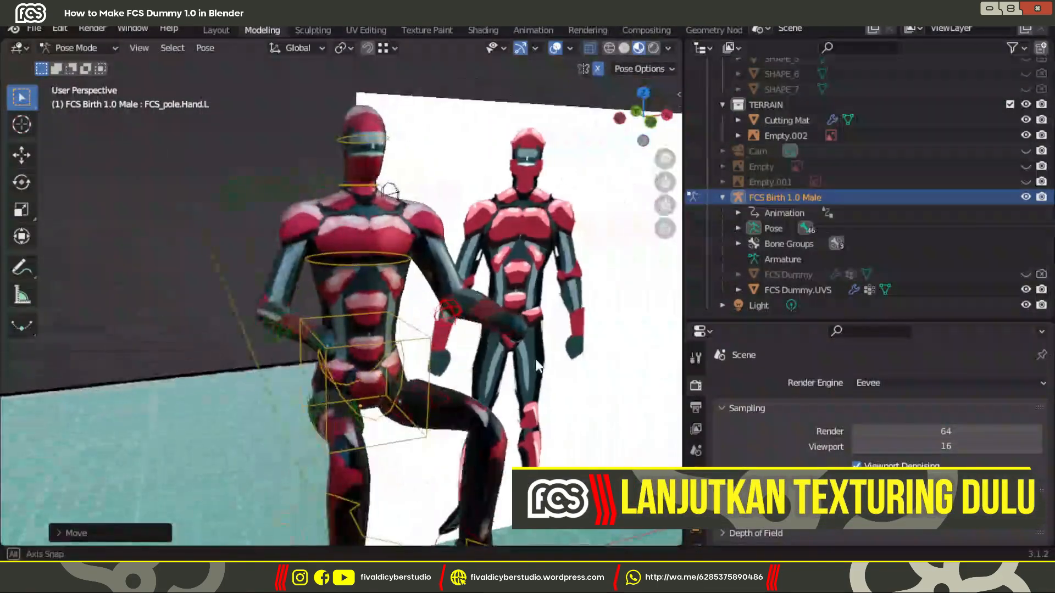
key(g)
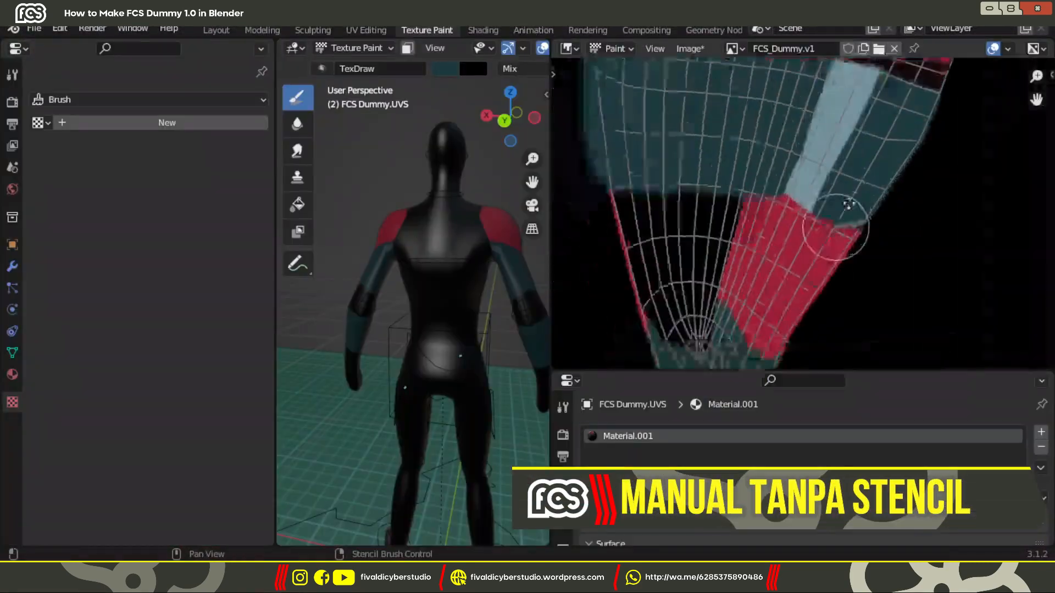
- Fill the wrist and elbow bands red on the arm's UV island and save the texture image
middle_drag(849, 204, 915, 82)
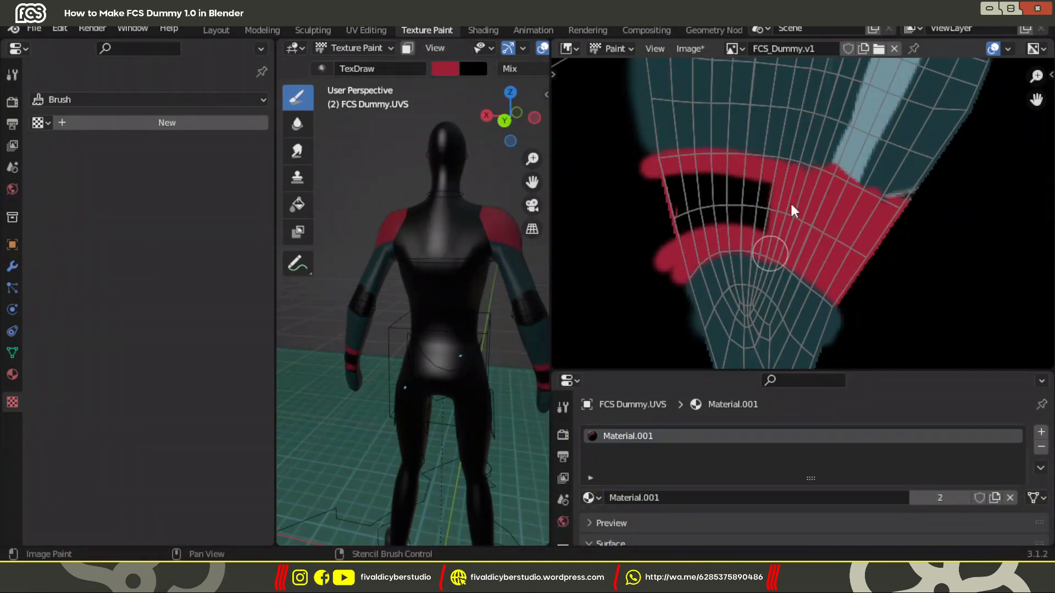
mouse_move(771, 196)
mouse_down()
mouse_move(671, 203)
mouse_move(712, 223)
mouse_move(733, 176)
mouse_up()
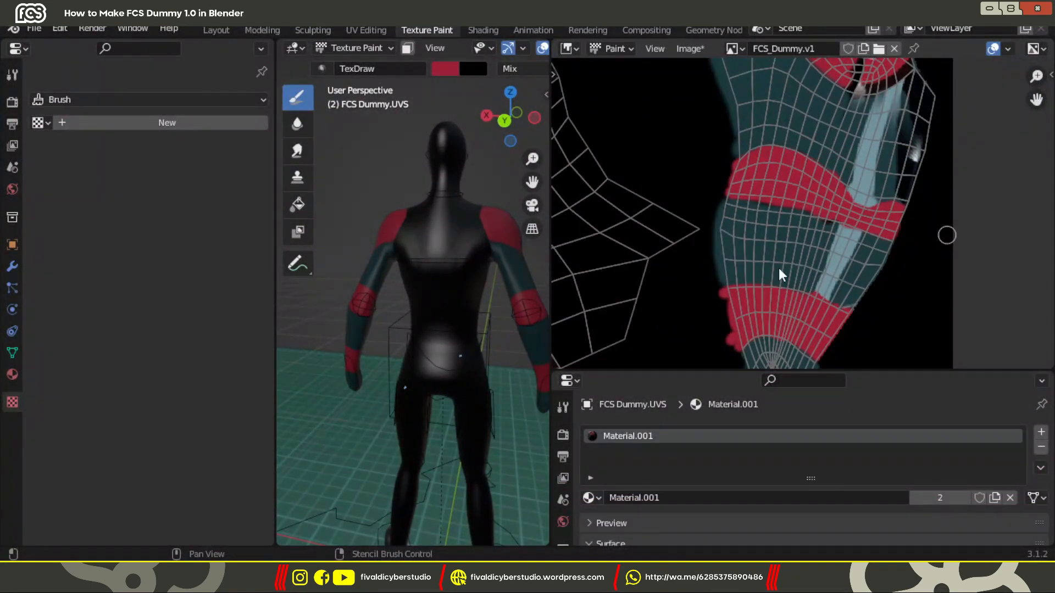
key(alt+s)
- Paint the outer edge of the upper arm dark teal on its UV island
scroll(334, 266, down, 3)
middle_drag(334, 265, 462, 281)
scroll(462, 281, up, 5)
scroll(461, 280, down, 4)
middle_drag(385, 280, 466, 284)
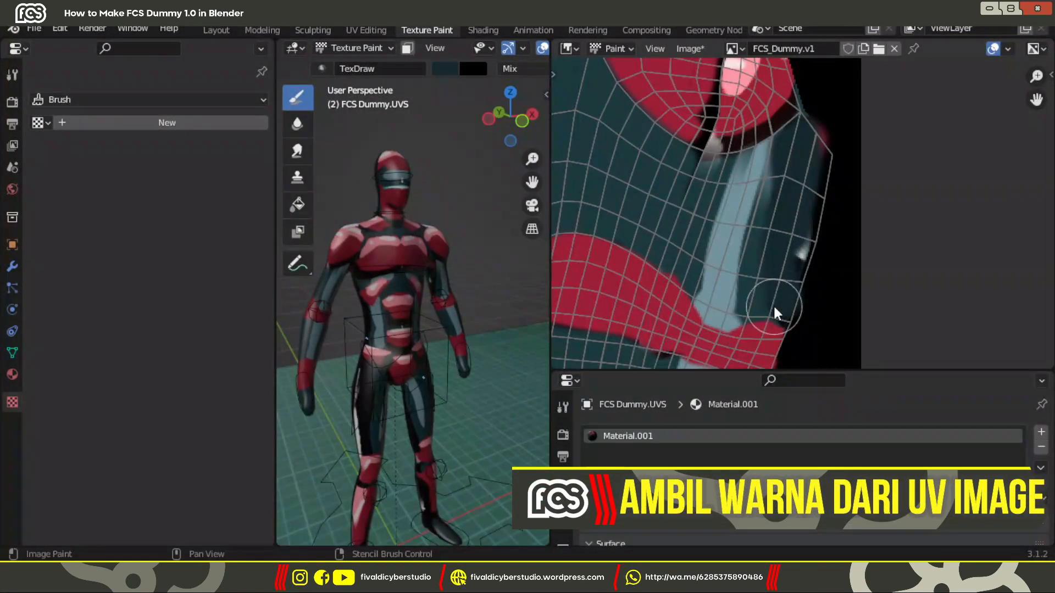
drag(773, 307, 802, 220)
- Return FCS Dummy.UVS to Object Mode and rename its material FCS Dummy.v1
scroll(802, 215, down, 5)
middle_drag(510, 295, 440, 309)
click(507, 405)
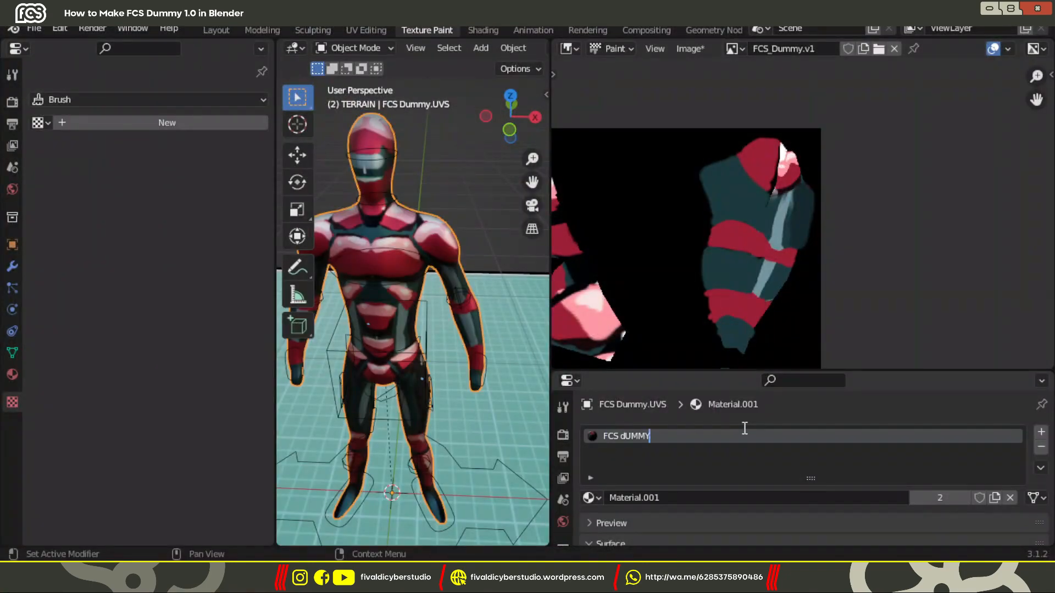
click(744, 429)
text(FCS Dummy)
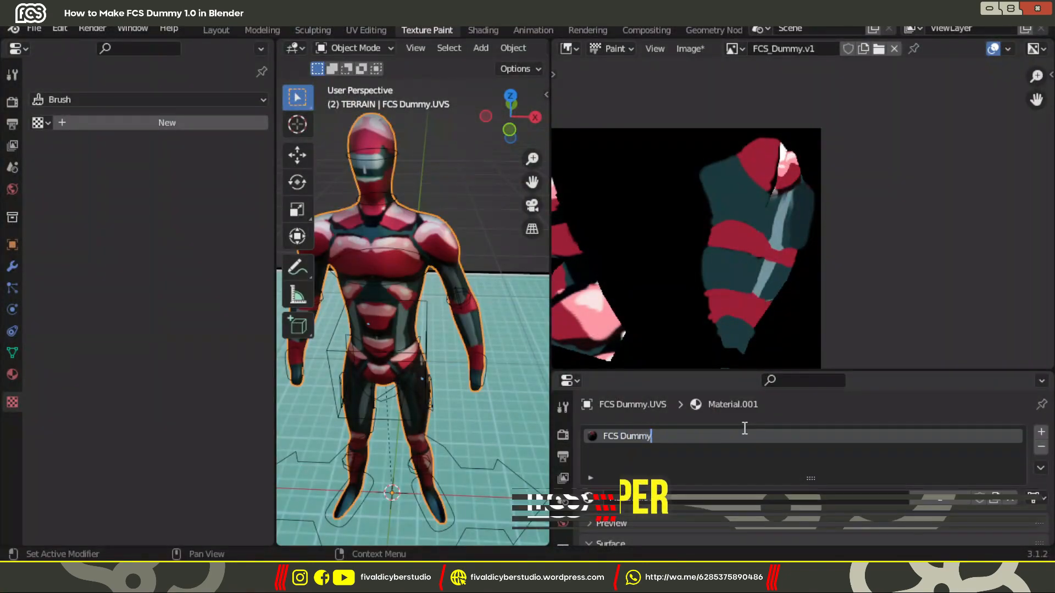
text(.v1)
key(Return)
- Examine the painted arm and shoulder on the model and compare them with the arm's UV island
scroll(427, 214, down, 2)
middle_drag(426, 214, 500, 321)
scroll(500, 321, up, 2)
middle_drag(824, 247, 870, 217)
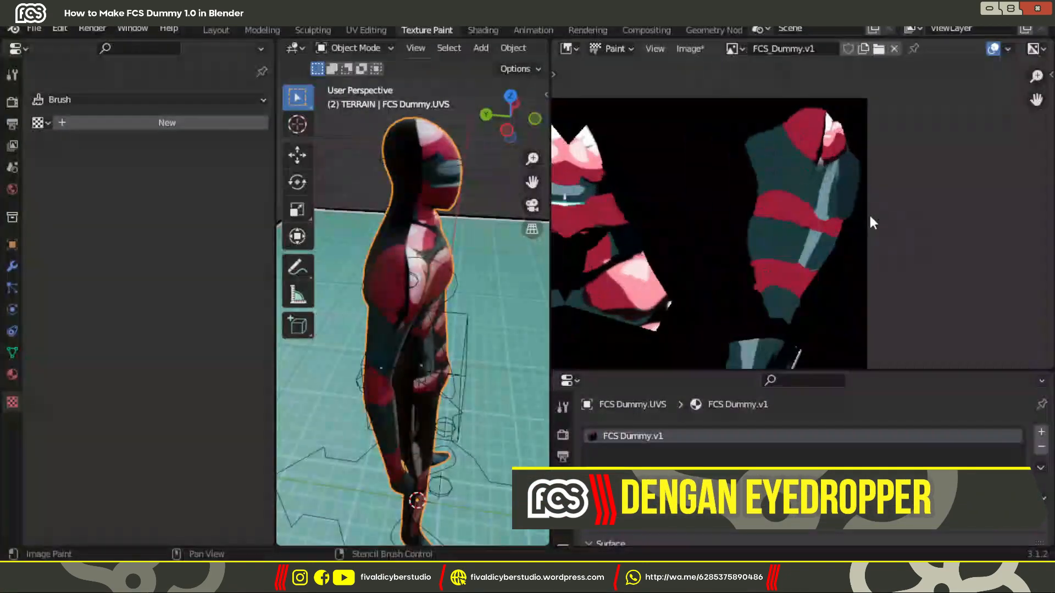
middle_drag(824, 351, 870, 216)
middle_drag(830, 350, 882, 216)
scroll(807, 238, down, 5)
scroll(806, 239, up, 5)
middle_drag(528, 280, 434, 233)
shift+middle_drag(434, 247, 475, 253)
scroll(475, 252, up, 5)
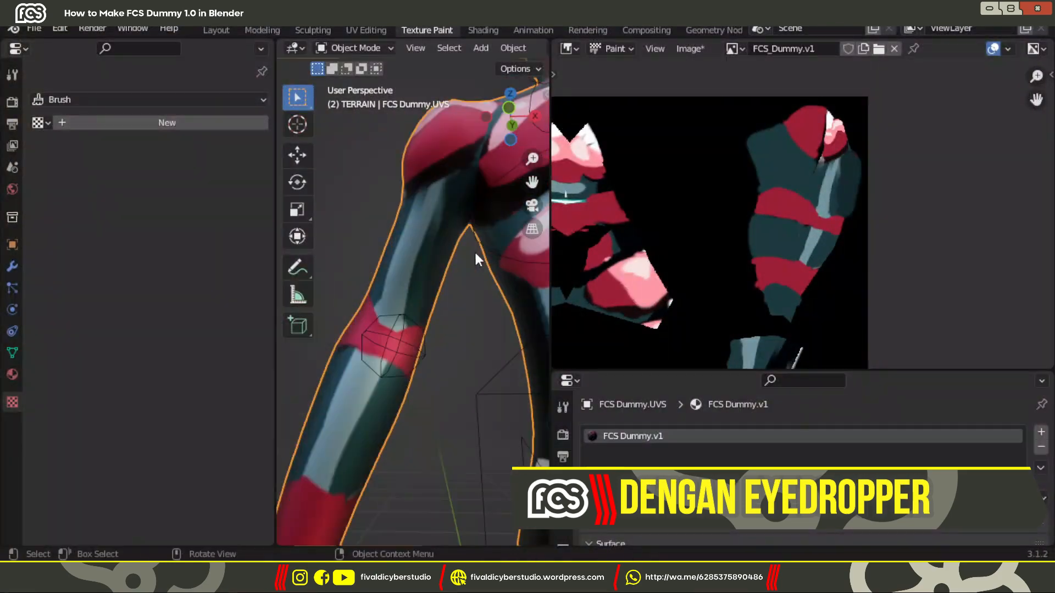
scroll(714, 231, up, 3)
- Switch the character back to Texture Paint mode and widen the 3D viewport
click(354, 48)
click(371, 146)
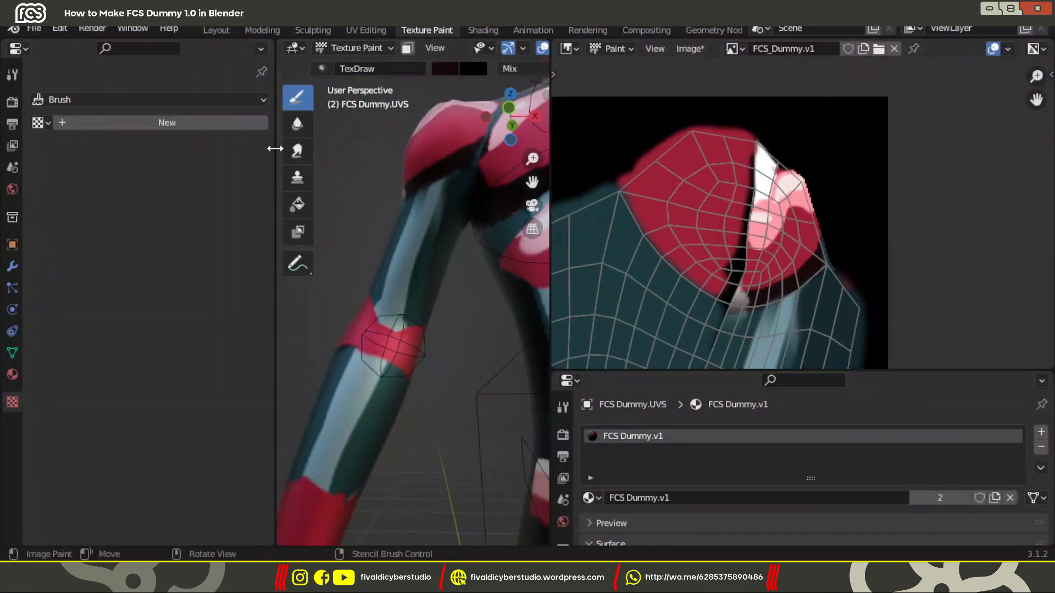
drag(275, 148, 68, 148)
scroll(367, 231, down, 5)
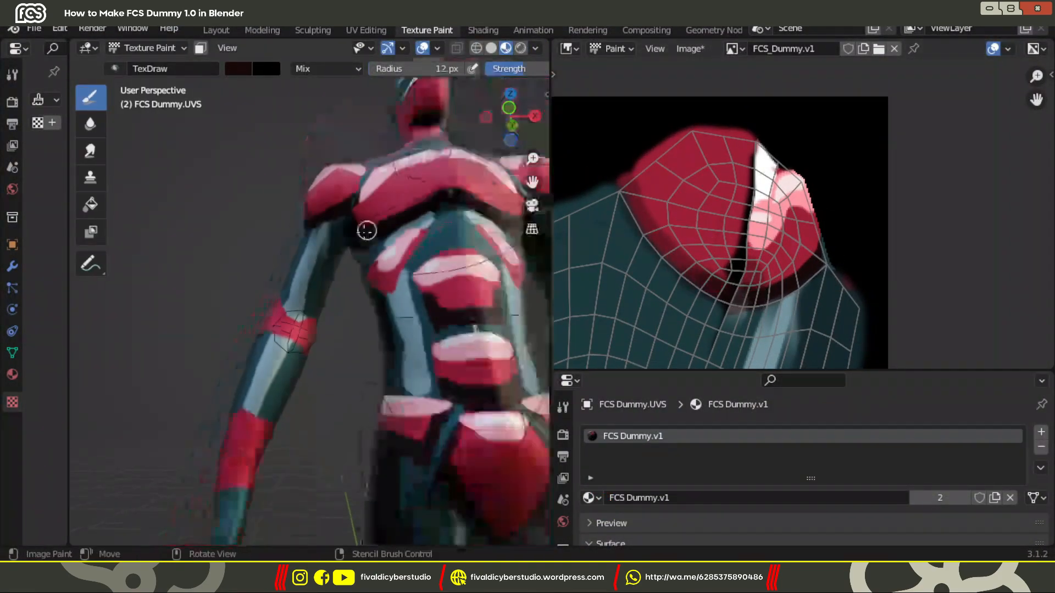
- Blend pink, red and white highlights across the shoulder's UV island with a 17 px brush, sampling colors from the image
middle_drag(367, 231, 494, 238)
scroll(806, 235, up, 1)
drag(718, 135, 707, 143)
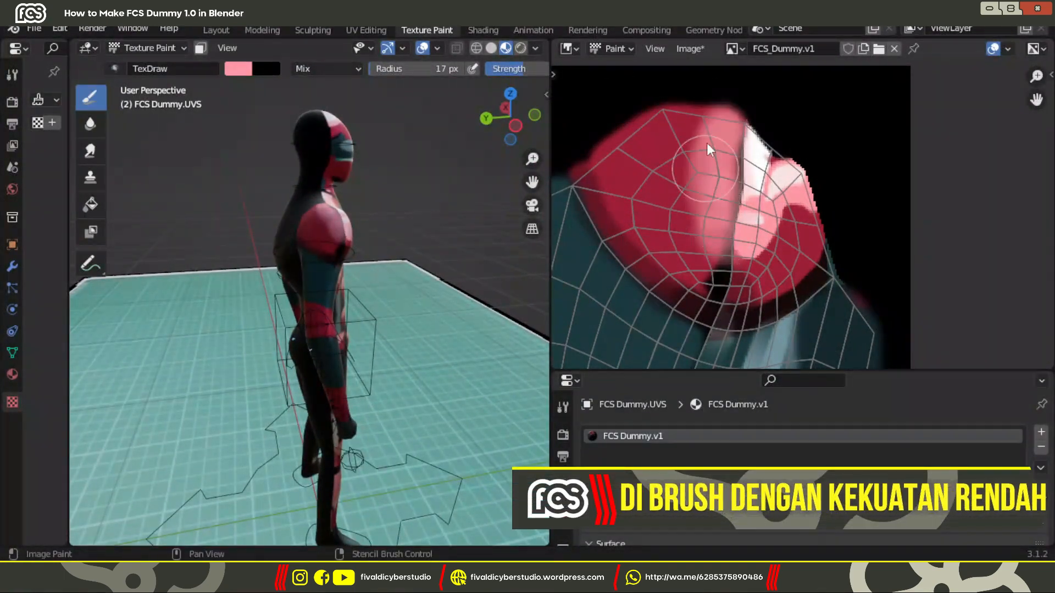
click(239, 68)
click(356, 237)
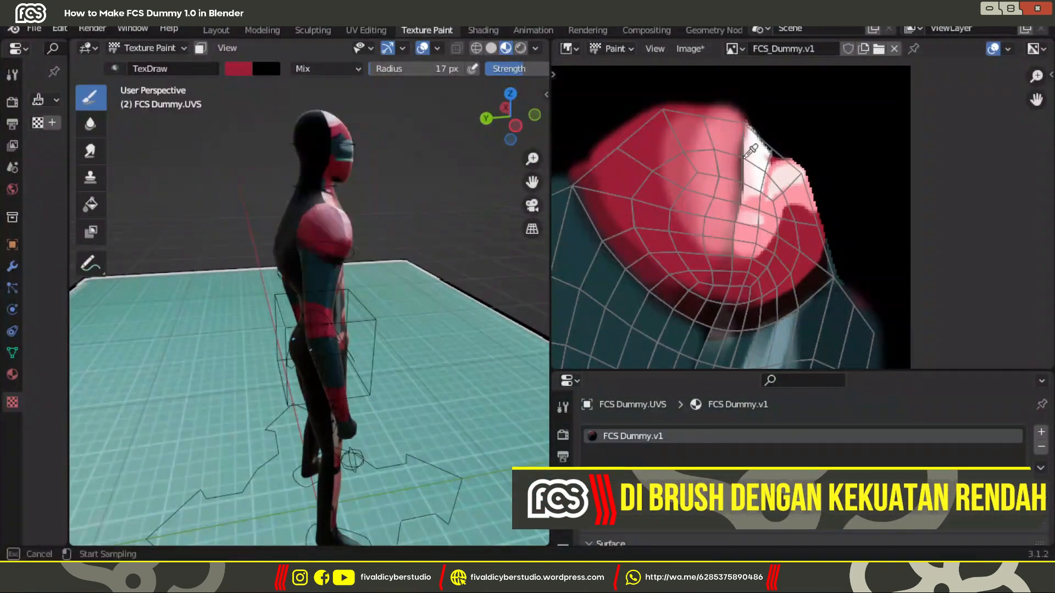
click(239, 69)
click(355, 238)
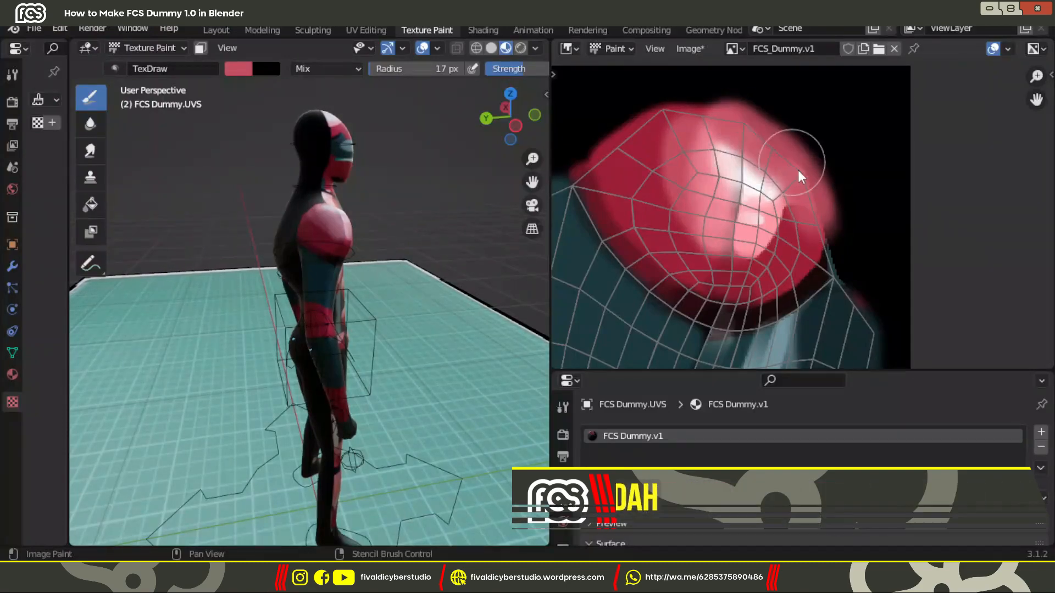
- Examine the painted shoulder on the model and the overall UV layout of the texture
middle_drag(330, 181, 193, 183)
scroll(598, 194, down, 2)
middle_drag(632, 352, 759, 71)
scroll(304, 285, down, 2)
middle_drag(495, 285, 133, 331)
scroll(801, 220, down, 5)
scroll(795, 212, down, 2)
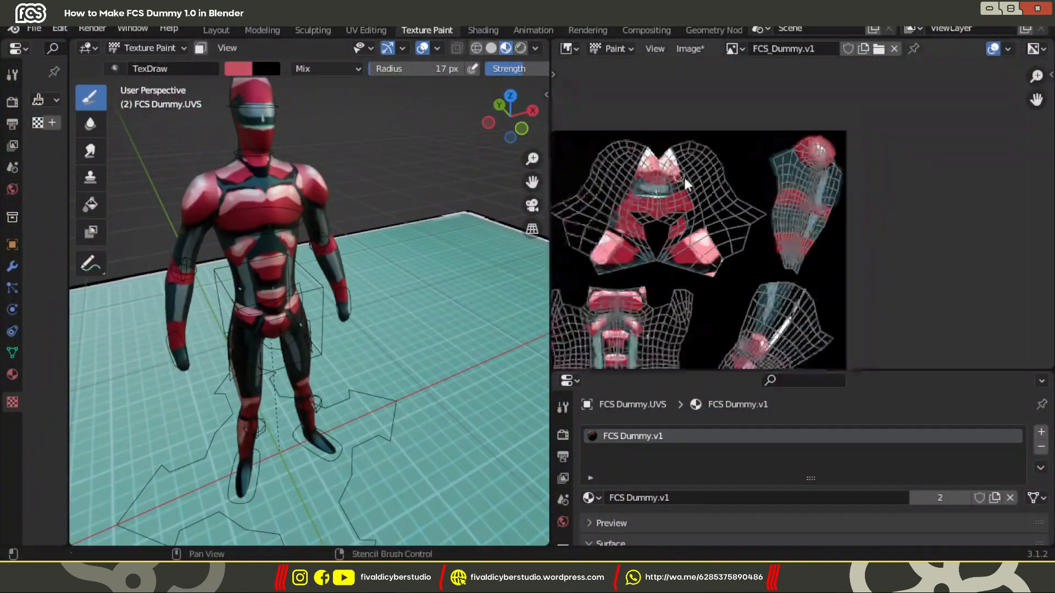
- Save the FCS_Dummy.v1 texture image with the blended shoulder colors
scroll(687, 253, up, 4)
middle_drag(687, 264, 846, 435)
click(690, 49)
click(737, 174)
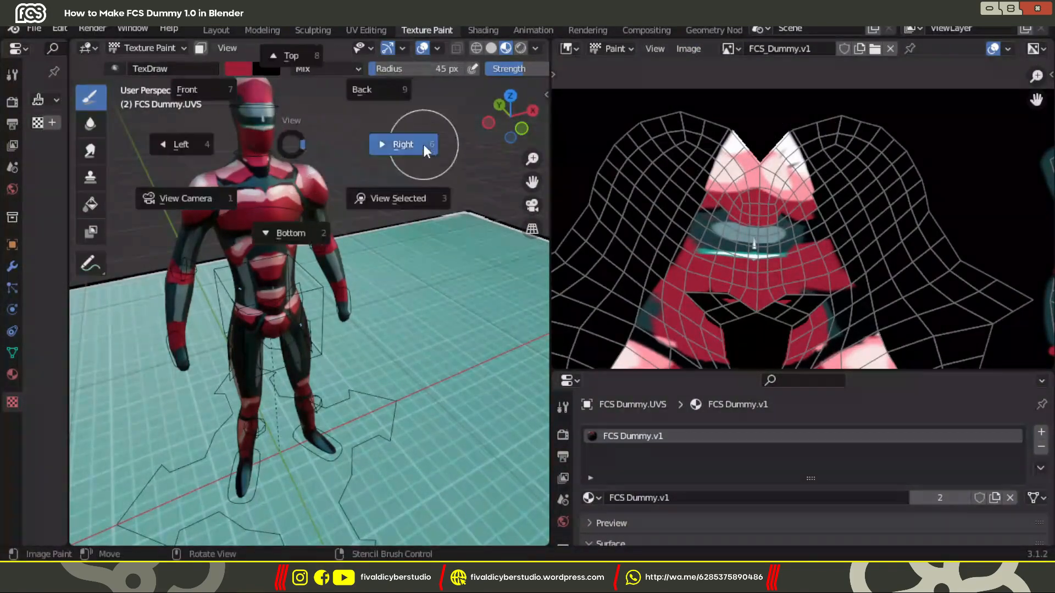
- Paint the rear half of the head red from the right view with a 45 px brush, enlarging the viewport for room
click(423, 145)
shift+middle_drag(352, 143, 337, 257)
scroll(337, 256, up, 4)
drag(337, 256, 345, 198)
scroll(337, 257, down, 3)
drag(550, 127, 689, 127)
drag(292, 242, 260, 306)
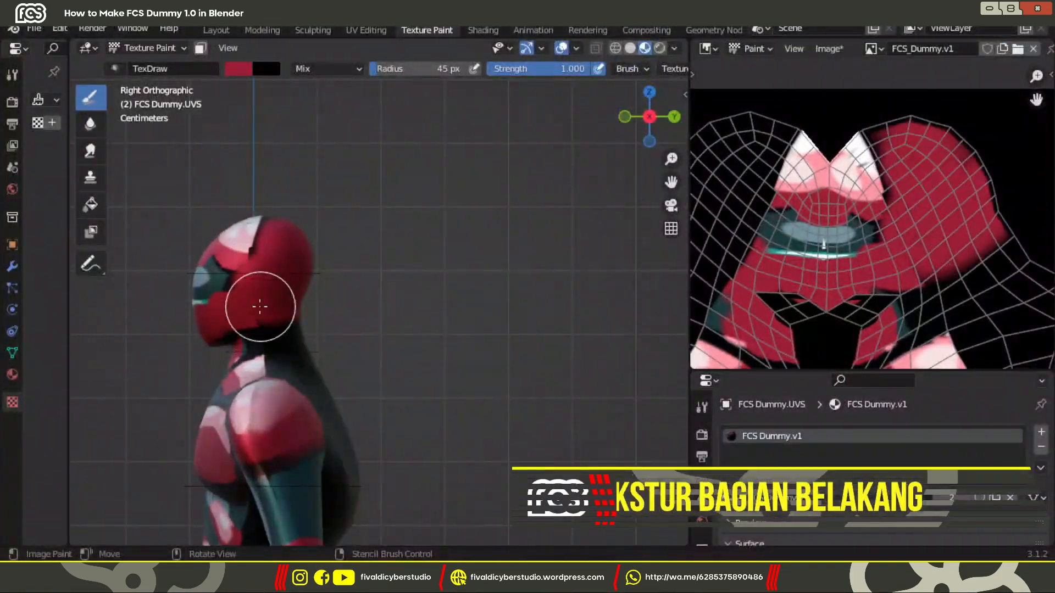
- Paint the opposite rear half of the head red from the left view and save the texture image
key(ctrl+KP_3)
drag(543, 286, 547, 211)
mouse_move(467, 309)
shift+middle_down()
mouse_move(422, 266)
mouse_move(47, 296)
shift+middle_up()
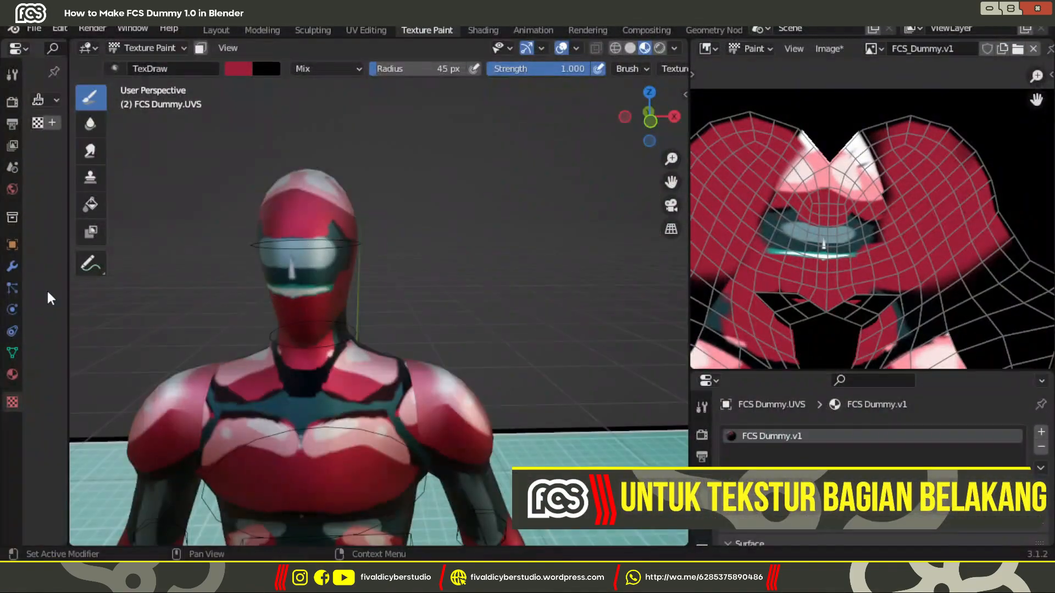
scroll(379, 308, down, 6)
mouse_move(428, 308)
middle_down()
mouse_move(566, 335)
mouse_move(490, 308)
mouse_move(434, 330)
mouse_move(274, 297)
middle_up()
scroll(379, 275, up, 4)
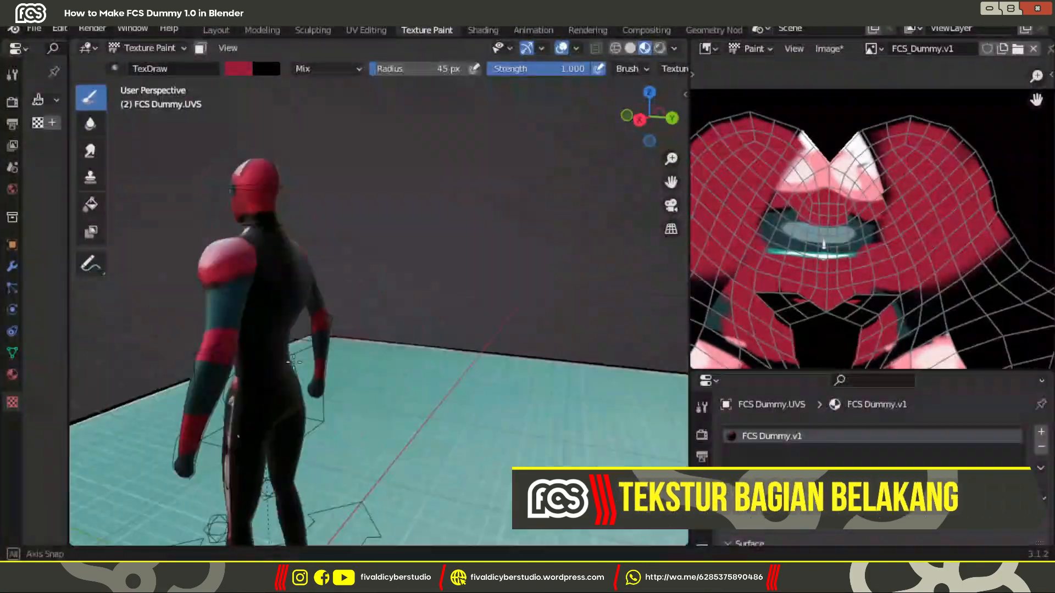
middle_drag(385, 220, 403, 205)
key(alt+s)
- Change the narrow Properties editor into a 3D Viewport and align it to the front view for the reference drawing
click(16, 48)
click(47, 71)
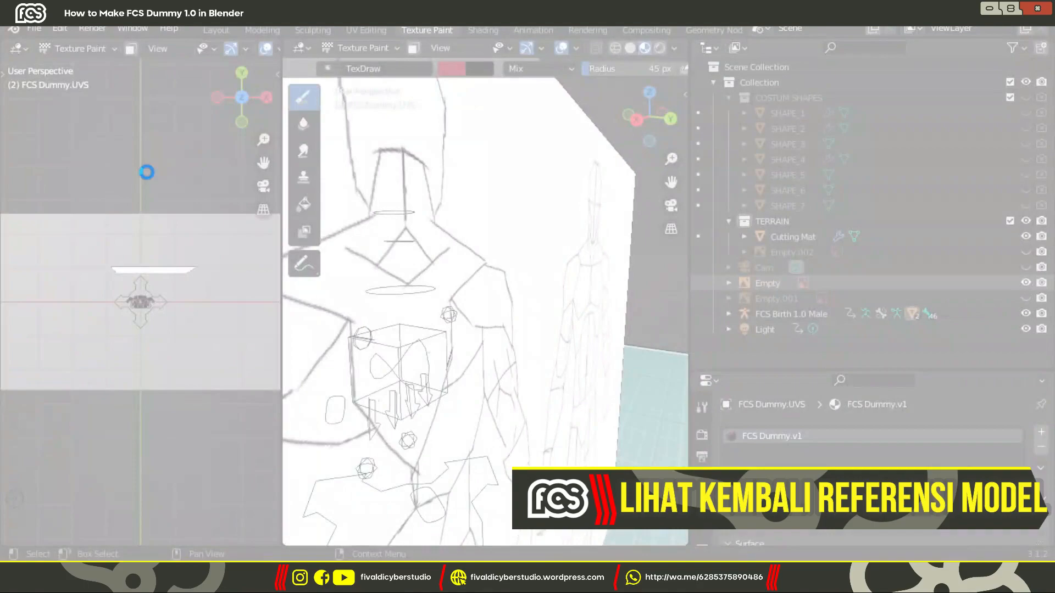
key(grave)
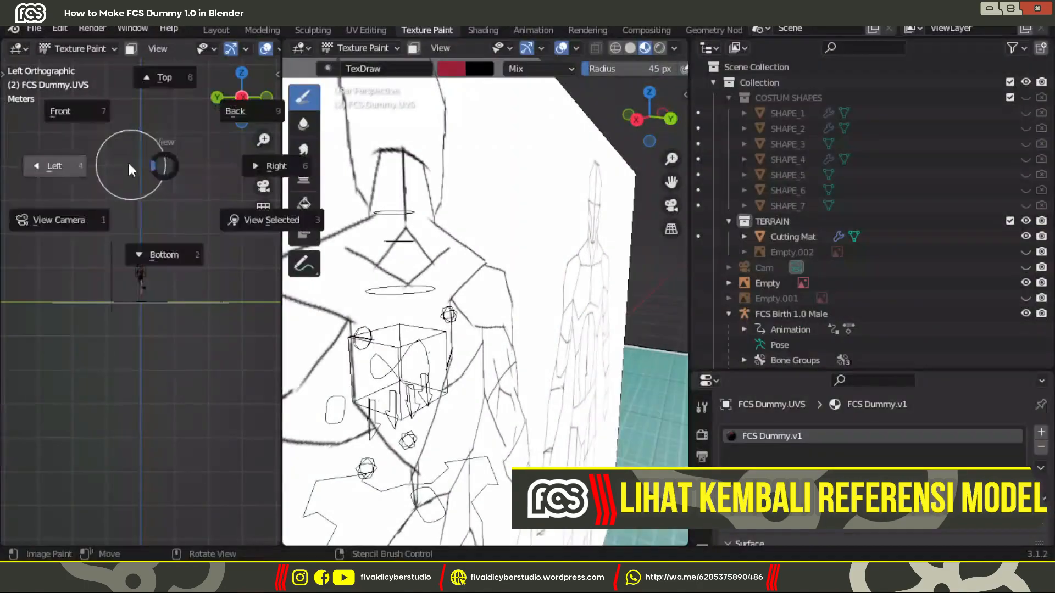
click(82, 108)
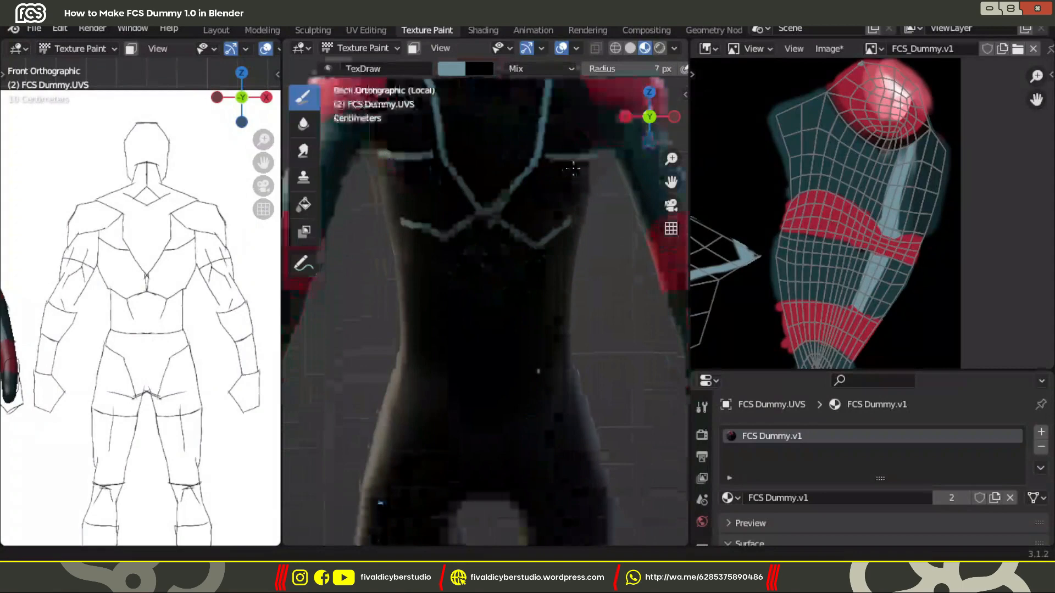
- Draw light blue guide lines across the character's lower back and hips with a 7 px brush, and save the texture image
drag(456, 219, 461, 278)
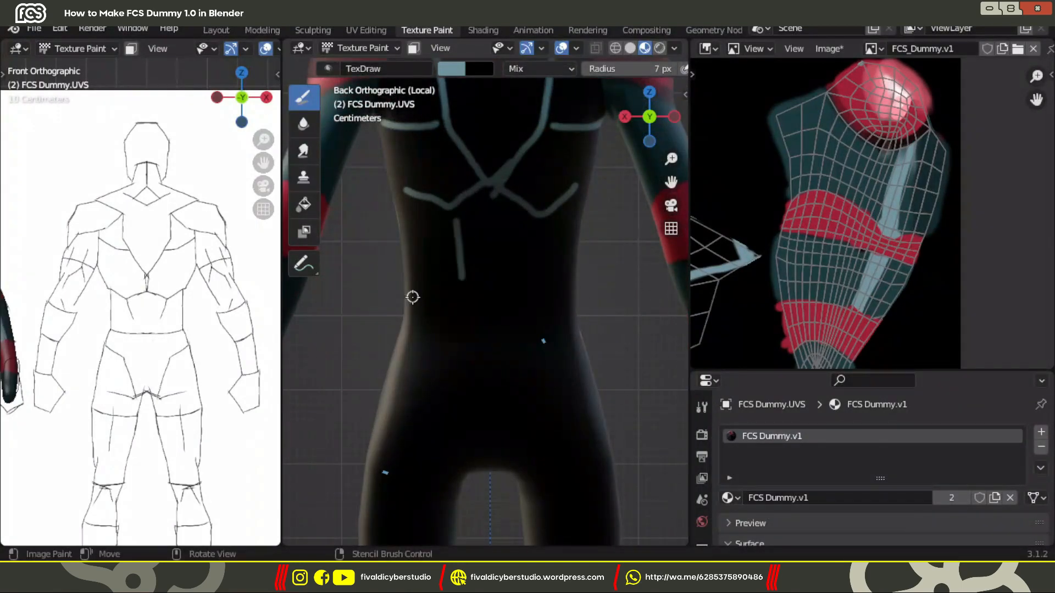
drag(528, 316, 499, 355)
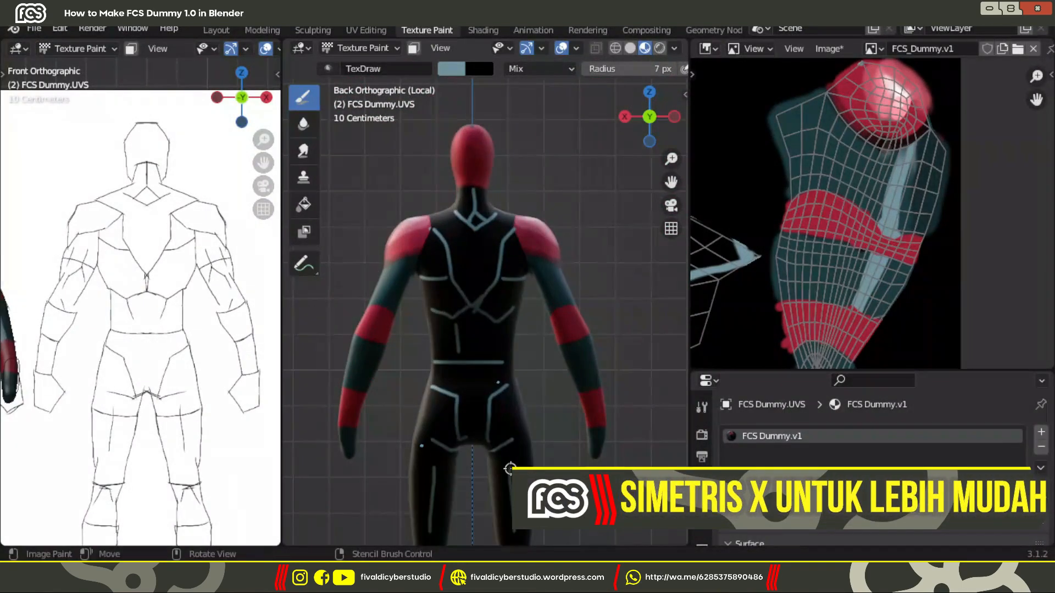
middle_drag(433, 333, 632, 311)
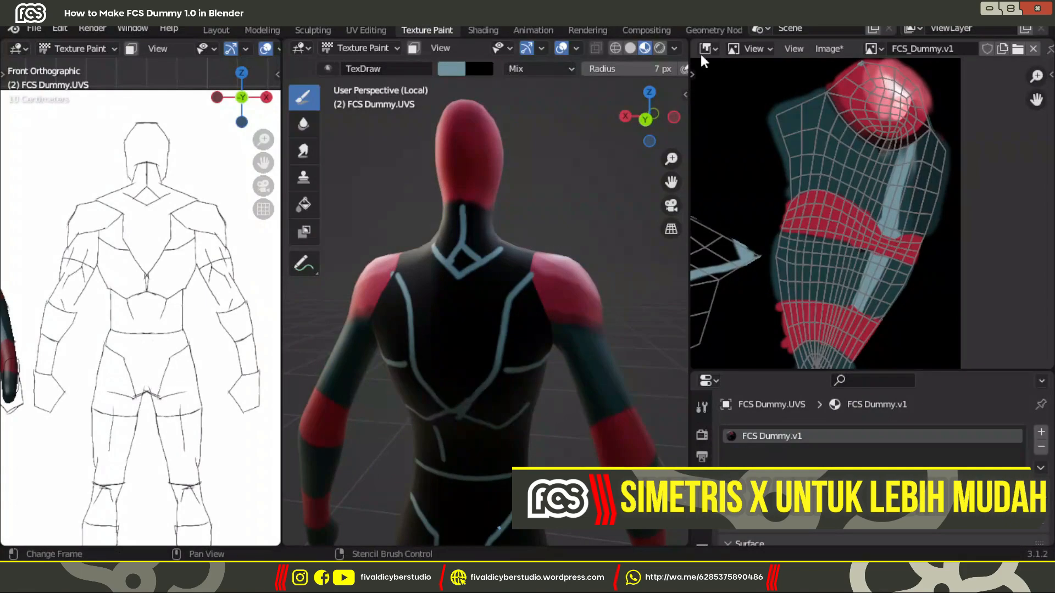
click(828, 49)
click(831, 180)
- Examine the head and torso UV islands to see where the back guide lines fall on the texture
scroll(880, 132, down, 5)
scroll(841, 99, up, 6)
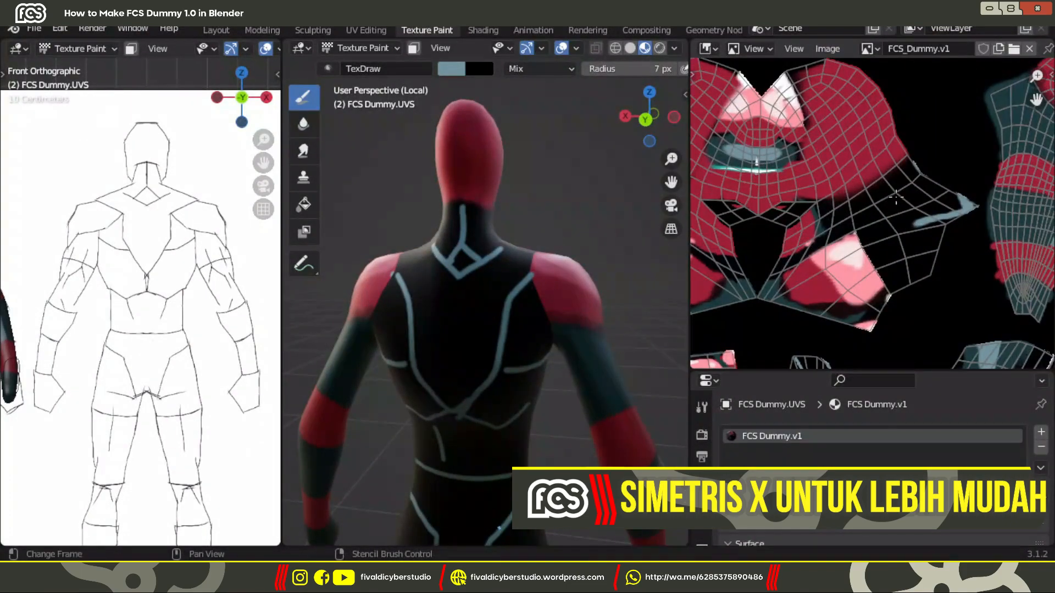
scroll(879, 181, down, 5)
scroll(855, 160, up, 5)
middle_drag(855, 159, 847, 186)
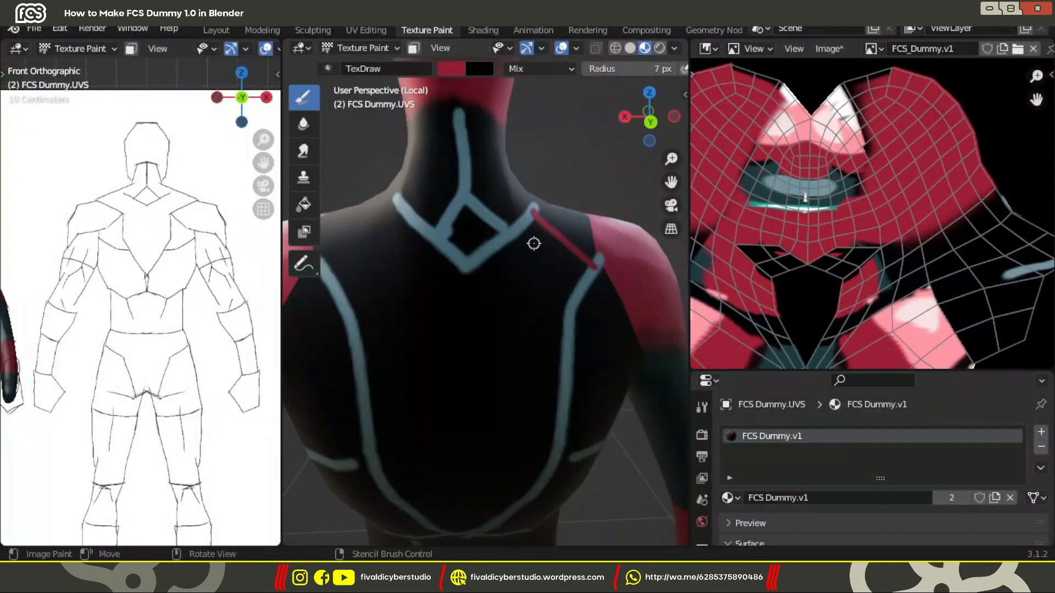
scroll(825, 193, down, 3)
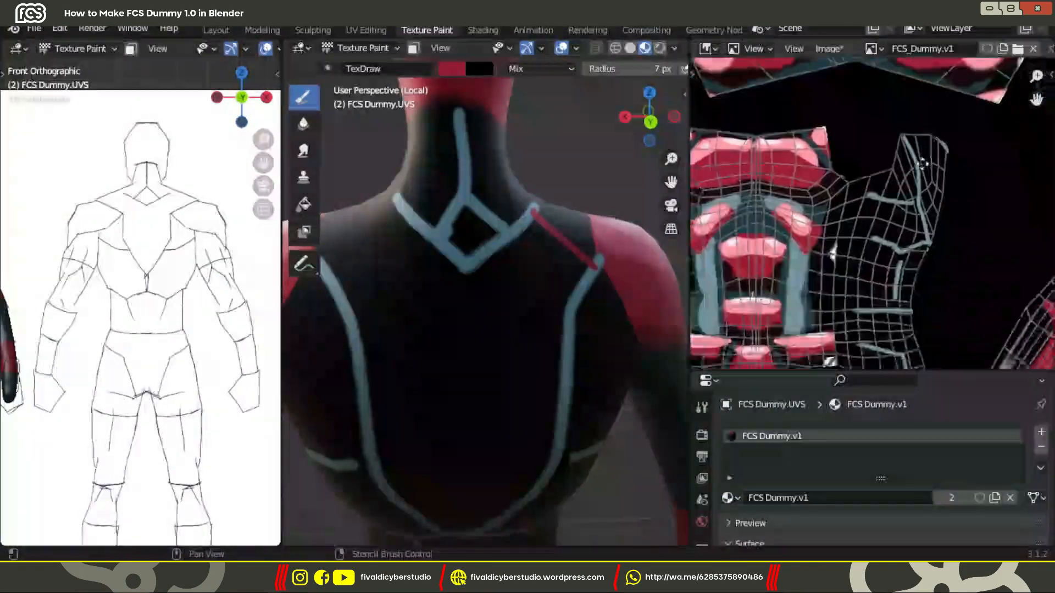
- Outline the right half of the upper-back panel in red along its guide lines with a 7 px brush
middle_drag(797, 219, 959, 217)
drag(586, 282, 544, 367)
mouse_move(583, 328)
shift+middle_down()
mouse_move(605, 266)
mouse_move(615, 170)
shift+middle_up()
drag(596, 319, 592, 204)
scroll(574, 280, down, 3)
scroll(801, 202, up, 5)
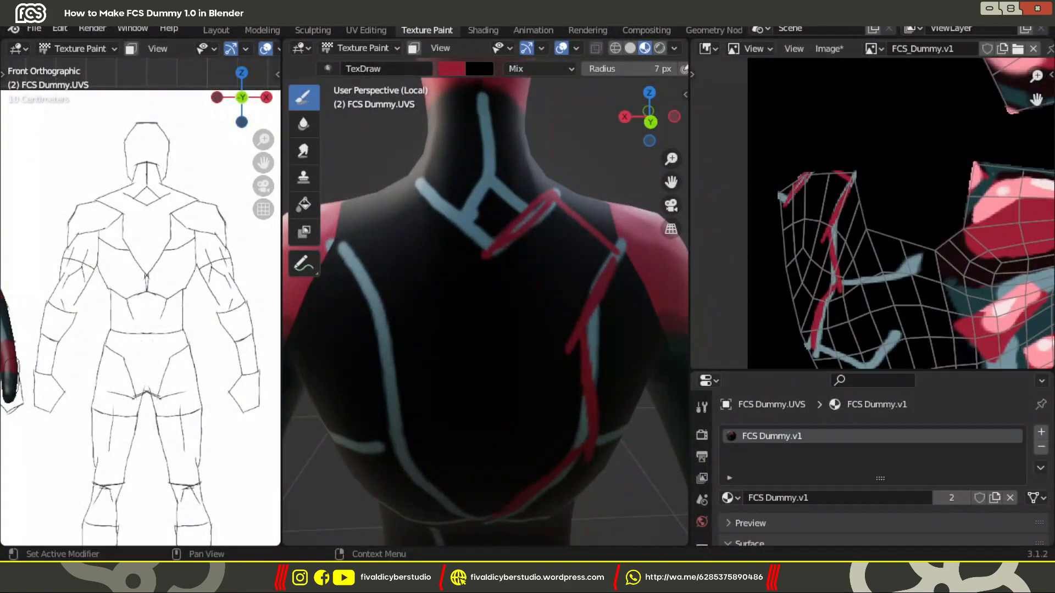
- Fill the outlined right half of the upper-back panel with red on the texture image
mouse_move(874, 160)
mouse_down()
mouse_move(803, 219)
mouse_move(808, 134)
mouse_move(860, 198)
mouse_move(843, 203)
mouse_up()
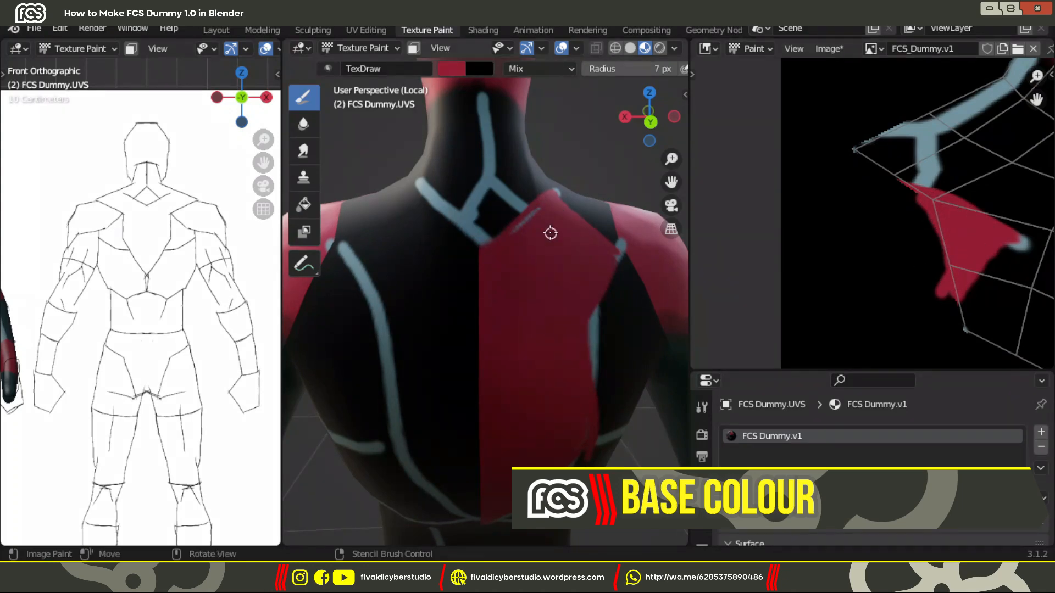
scroll(544, 253, up, 3)
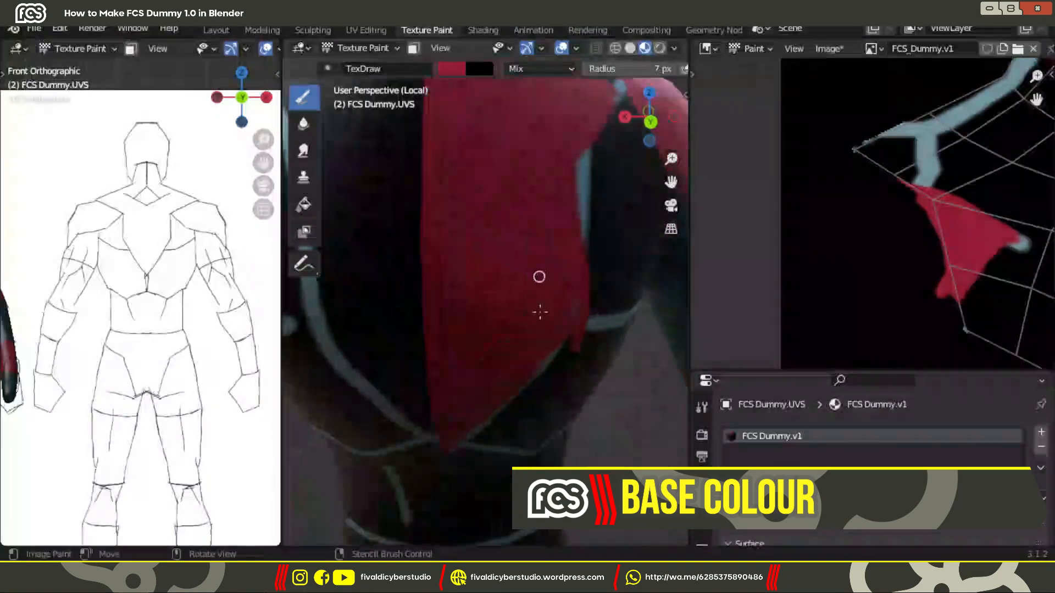
scroll(572, 258, down, 5)
- Outline the left half of the upper-back panel in red, from the neck guide down to the centre point
middle_drag(573, 258, 460, 259)
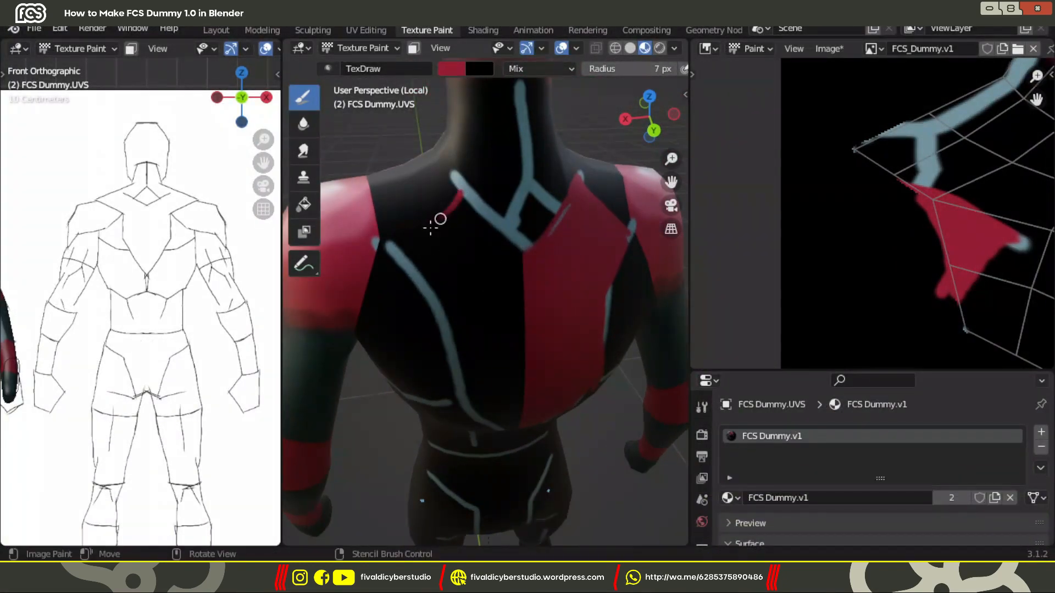
scroll(572, 245, up, 3)
middle_drag(571, 245, 487, 233)
shift+middle_drag(503, 292, 504, 226)
scroll(880, 220, down, 3)
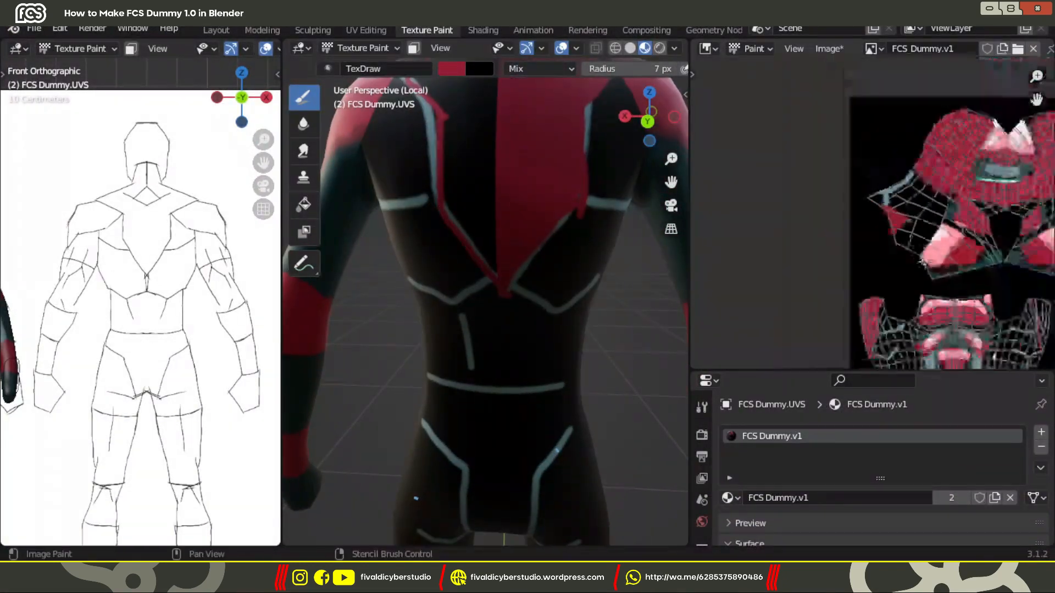
- Fill the left half of the upper-back panel with red on its UV island using an 11 px brush
scroll(846, 209, up, 3)
scroll(888, 237, down, 3)
scroll(835, 131, up, 3)
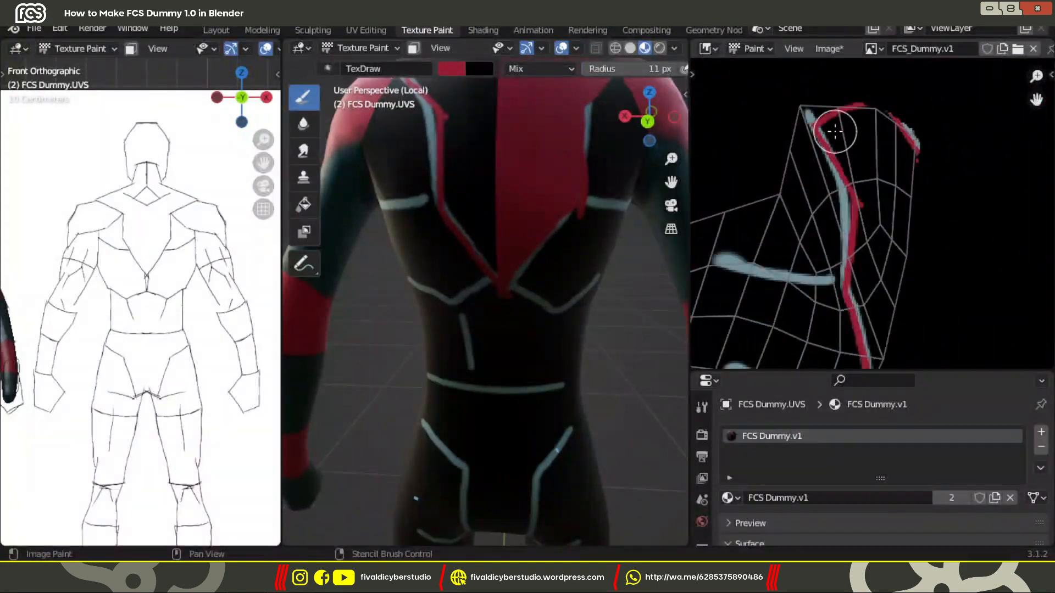
mouse_move(829, 136)
mouse_down()
mouse_move(855, 111)
mouse_move(852, 142)
mouse_up()
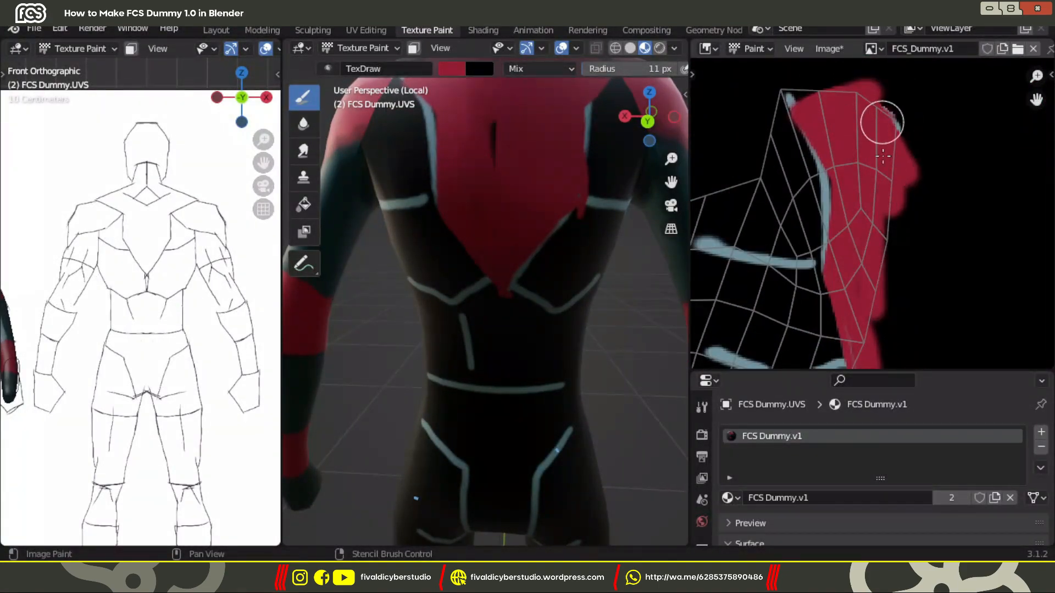
middle_drag(866, 247, 872, 213)
- Outline the stepped left hip panel in red between the waist and hip guide lines with an 11 px brush
scroll(876, 219, down, 4)
scroll(484, 307, down, 5)
mouse_move(481, 313)
middle_down()
mouse_move(506, 262)
mouse_move(537, 311)
mouse_move(502, 226)
mouse_move(533, 226)
mouse_move(459, 188)
middle_up()
scroll(537, 332, up, 4)
scroll(532, 352, down, 5)
drag(388, 213, 445, 213)
drag(475, 157, 448, 208)
drag(391, 290, 484, 276)
middle_drag(483, 276, 431, 274)
drag(426, 275, 538, 311)
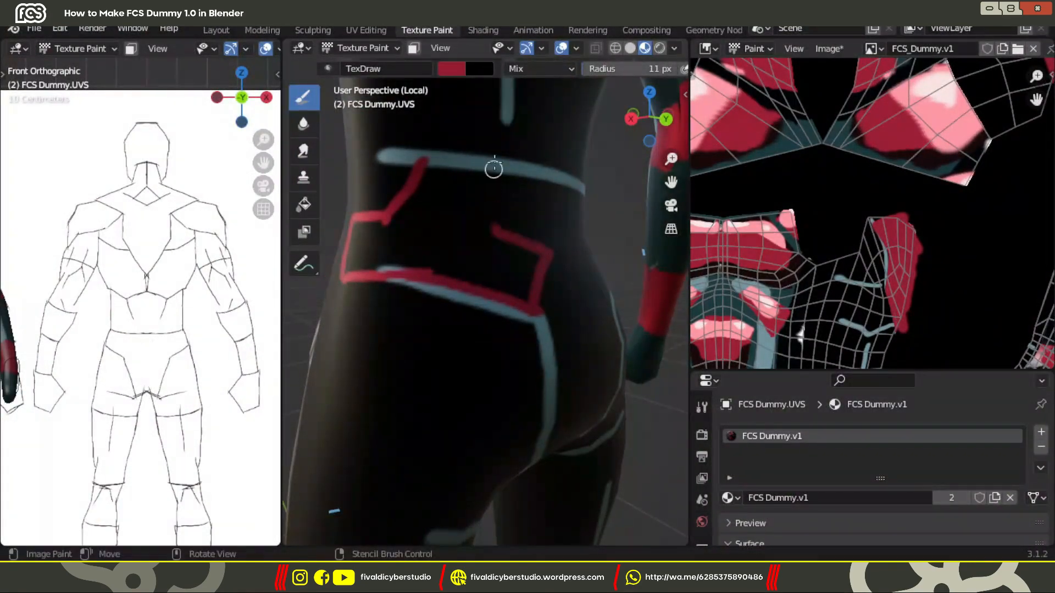
drag(494, 169, 496, 227)
drag(424, 165, 495, 167)
- Outline the buttocks panel in red along its guide lines, down both inner edges to the crotch
middle_drag(494, 166, 464, 184)
scroll(464, 186, down, 1)
drag(467, 326, 512, 273)
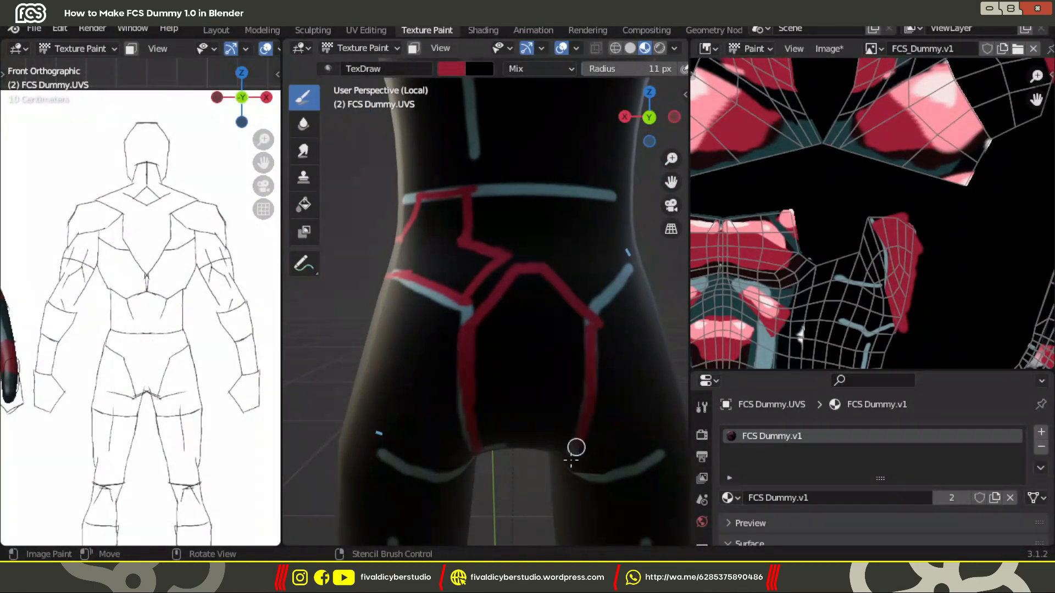
- Outline the right hip panel's inner edge and waist edge in red
scroll(582, 236, up, 2)
mouse_move(599, 356)
mouse_down()
mouse_move(529, 284)
mouse_move(576, 192)
mouse_up()
middle_drag(576, 197, 518, 220)
drag(490, 160, 596, 154)
- Fill the right hip panel with red on the UV island, extending it toward the front of the hip
scroll(584, 254, down, 5)
middle_drag(585, 255, 616, 253)
scroll(892, 223, down, 5)
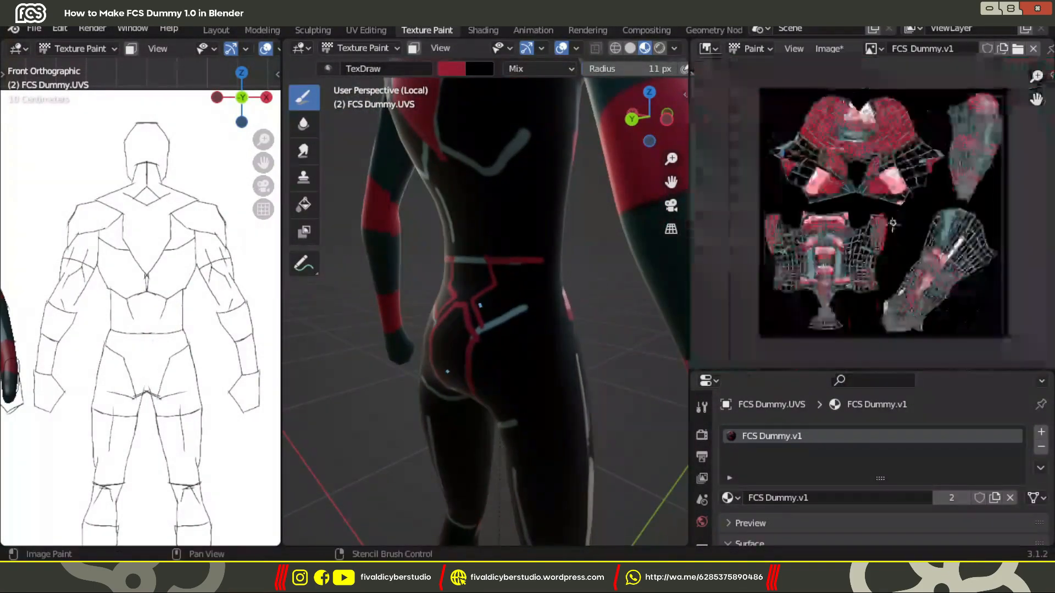
scroll(892, 223, up, 3)
scroll(885, 247, up, 2)
scroll(520, 330, up, 3)
scroll(520, 329, down, 2)
scroll(882, 255, up, 1)
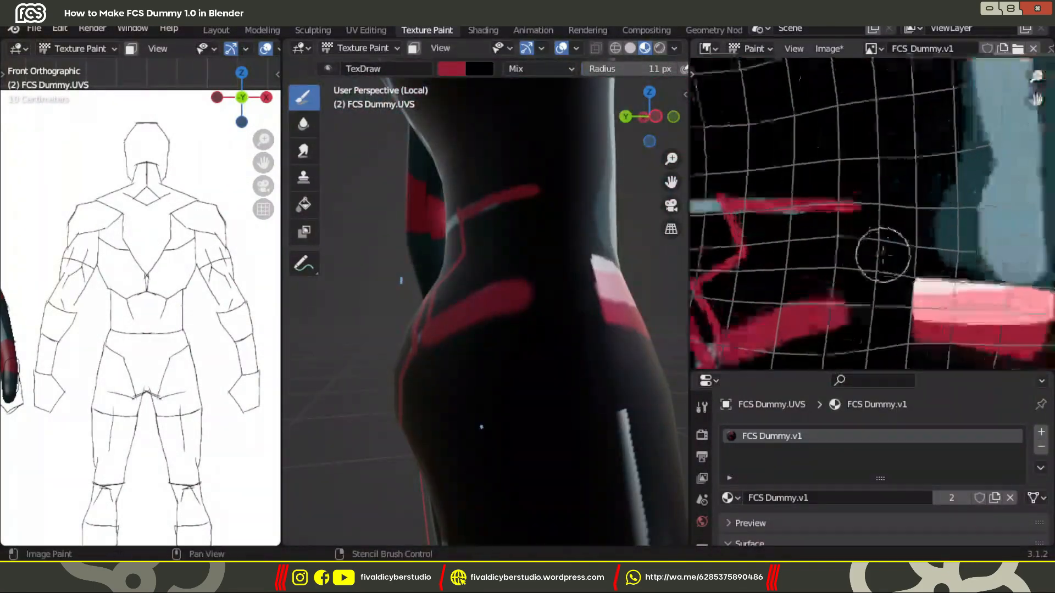
middle_drag(882, 254, 873, 188)
drag(819, 247, 866, 209)
middle_drag(784, 237, 852, 220)
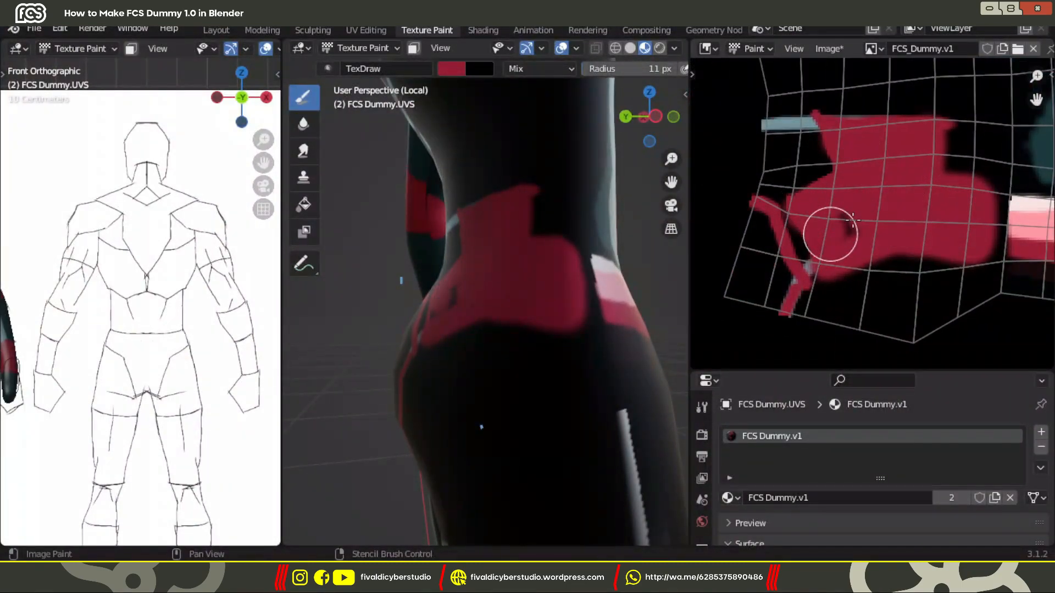
- Reduce the brush to 4 px and paint the buttocks panel's red edges around the narrow crotch strip on the texture
scroll(825, 264, down, 3)
middle_drag(966, 304, 901, 217)
scroll(902, 216, up, 3)
key(f)
click(907, 225)
drag(880, 264, 929, 268)
middle_drag(930, 271, 916, 207)
drag(869, 214, 901, 232)
mouse_move(913, 265)
middle_down()
mouse_move(907, 242)
mouse_move(933, 191)
middle_up()
drag(878, 220, 829, 285)
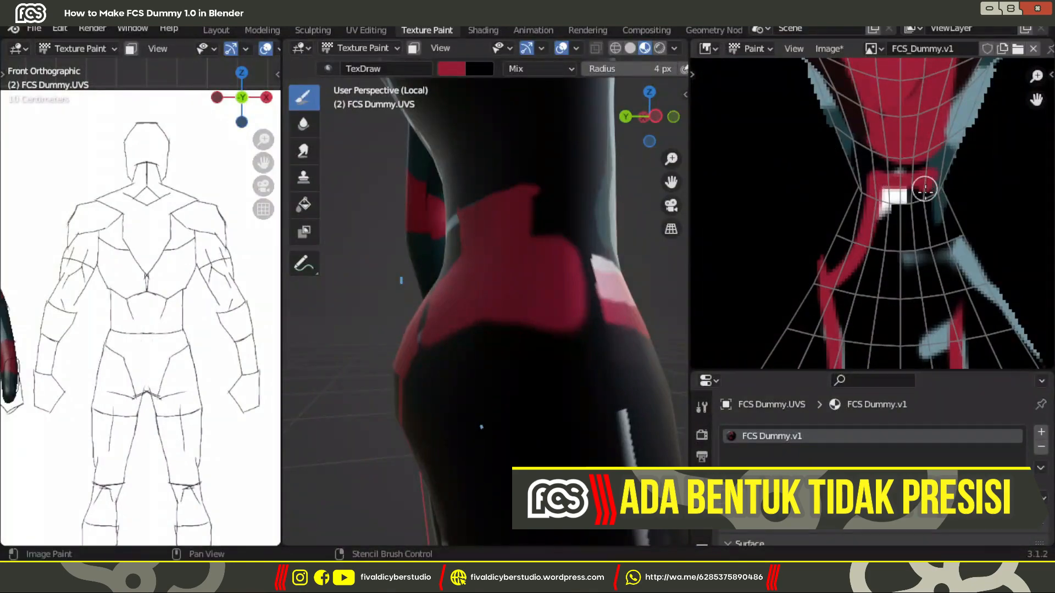
drag(925, 185, 979, 327)
- Enlarge the brush to 10 px, fill the buttocks panel with red on the crotch strip, and save the texture image
middle_drag(979, 330, 920, 164)
key(f)
click(837, 331)
mouse_move(808, 319)
mouse_down()
mouse_move(836, 313)
mouse_move(881, 108)
mouse_move(799, 247)
mouse_up()
scroll(808, 247, up, 2)
middle_drag(808, 178, 813, 341)
drag(816, 247, 831, 166)
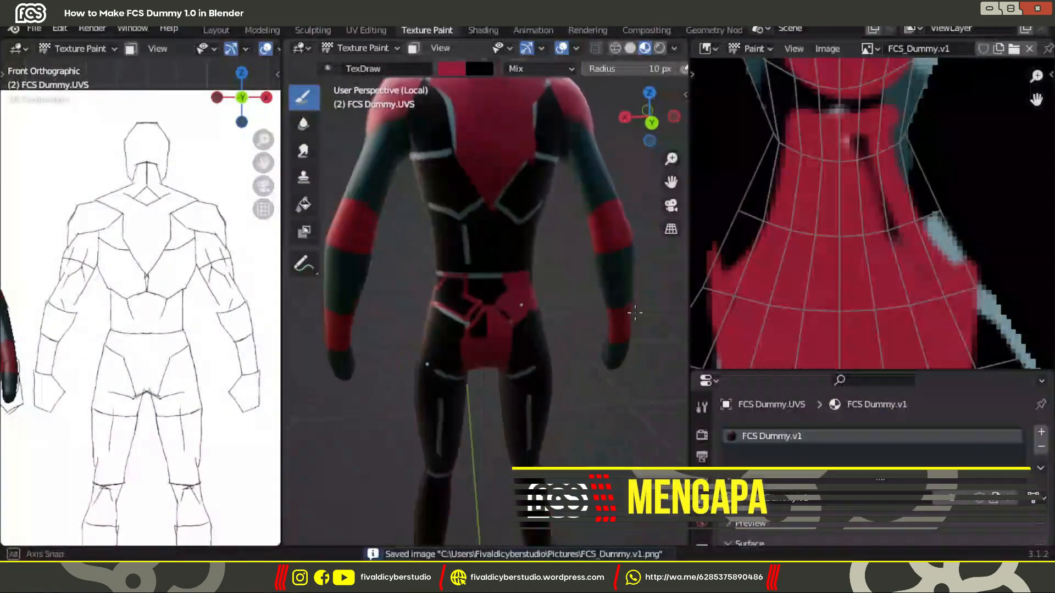
- Cover the remaining black patches of the buttocks panel with red, using a 20 px brush on the model
scroll(848, 118, up, 2)
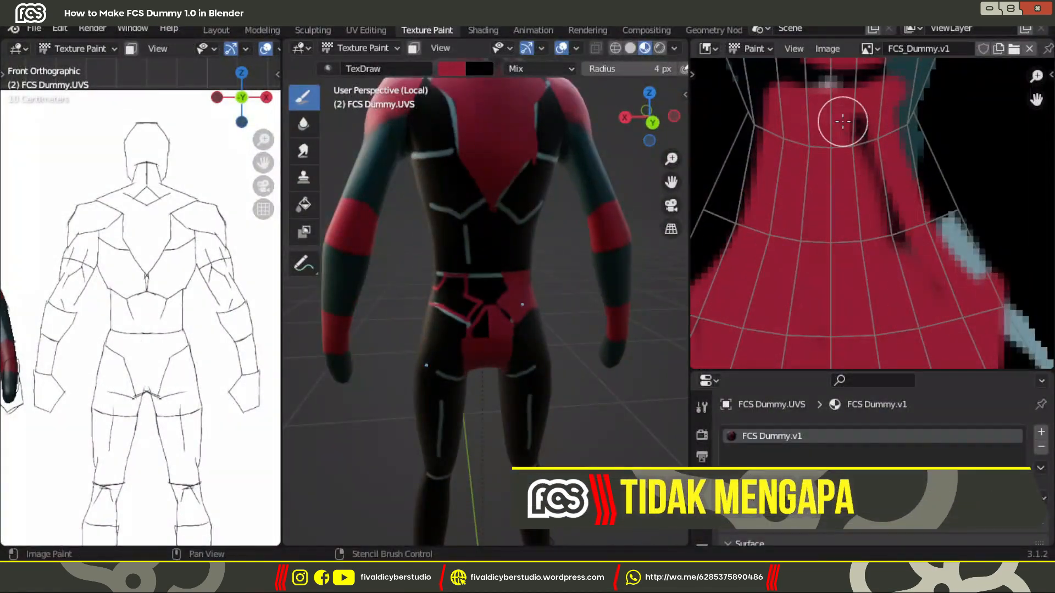
middle_drag(848, 118, 935, 236)
middle_drag(577, 307, 525, 341)
scroll(525, 341, up, 5)
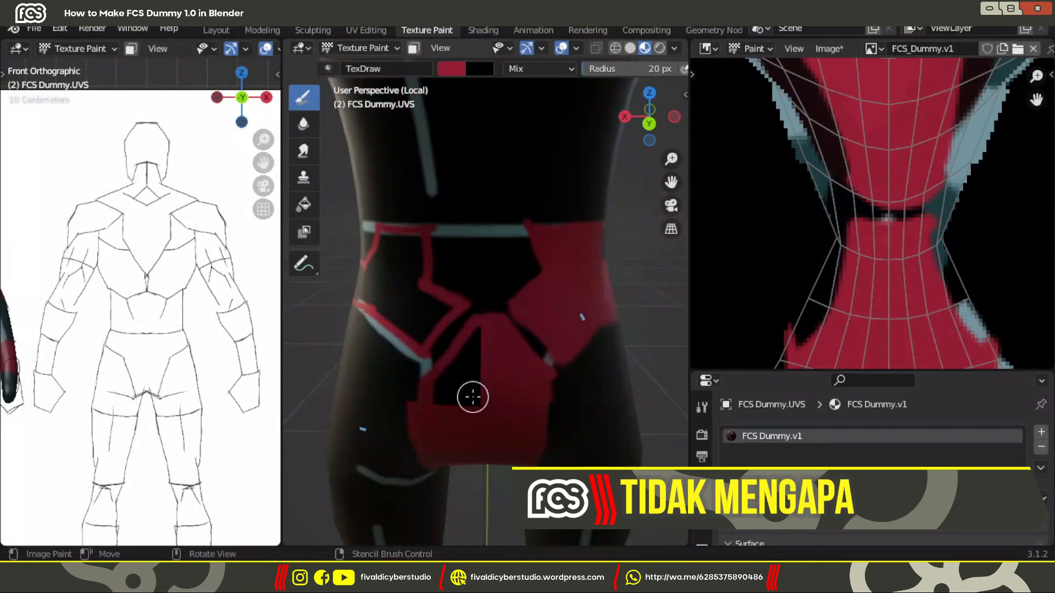
scroll(463, 391, down, 5)
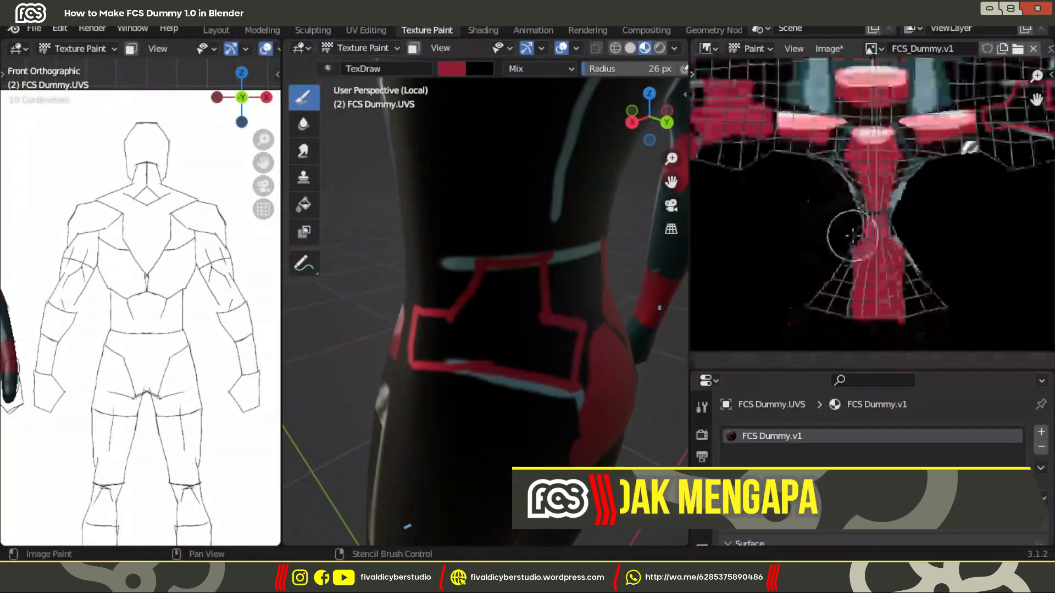
- Fill the outlined left hip panel with red on its UV island
scroll(843, 235, up, 3)
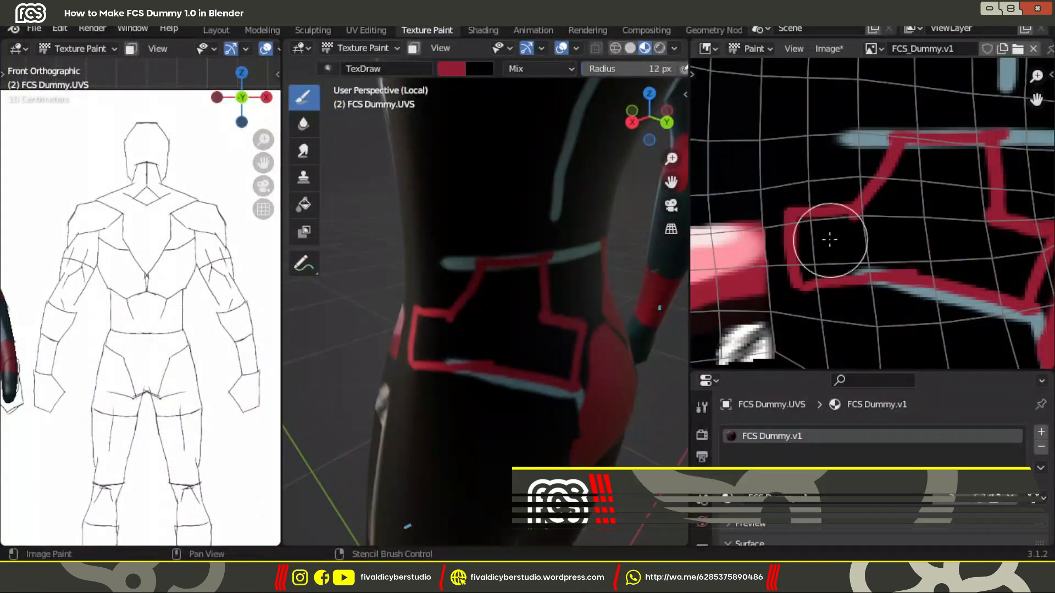
drag(867, 243, 914, 178)
middle_drag(965, 208, 917, 251)
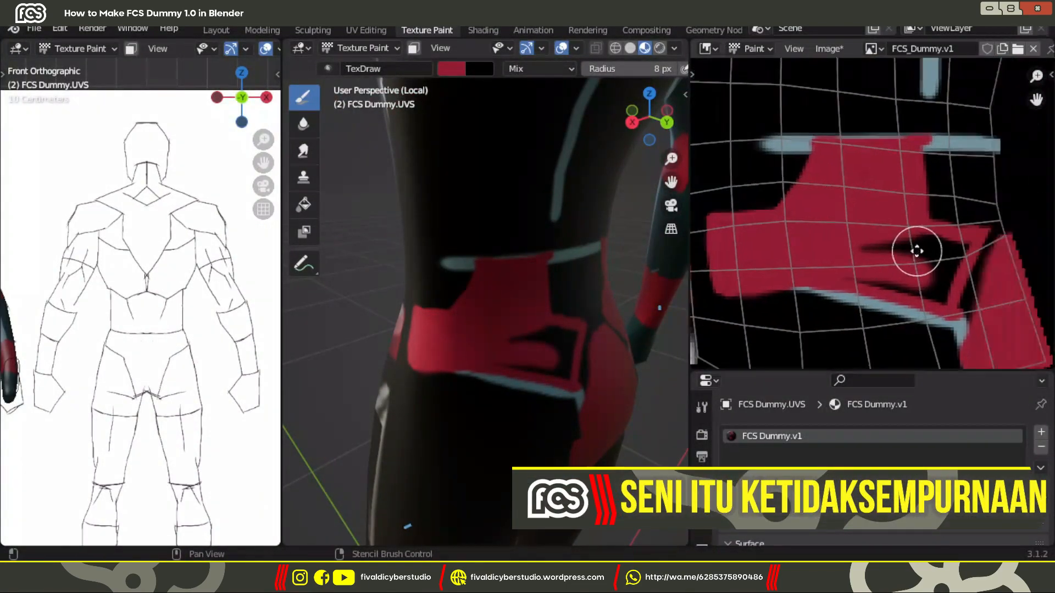
- Review the whole painted character from the side and front, and save the texture image
scroll(934, 253, down, 6)
scroll(429, 298, down, 6)
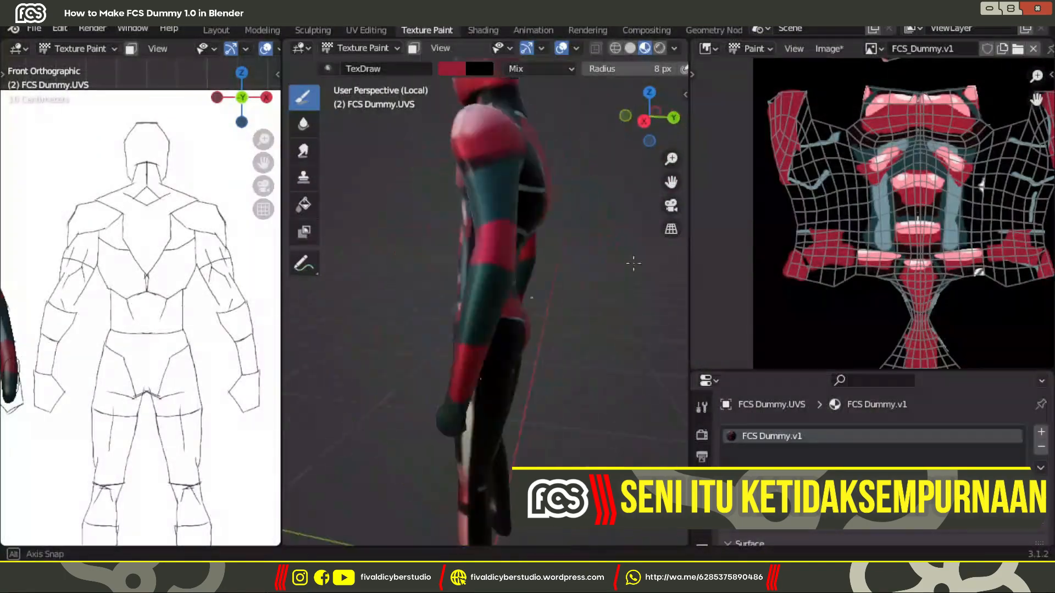
middle_drag(423, 300, 429, 298)
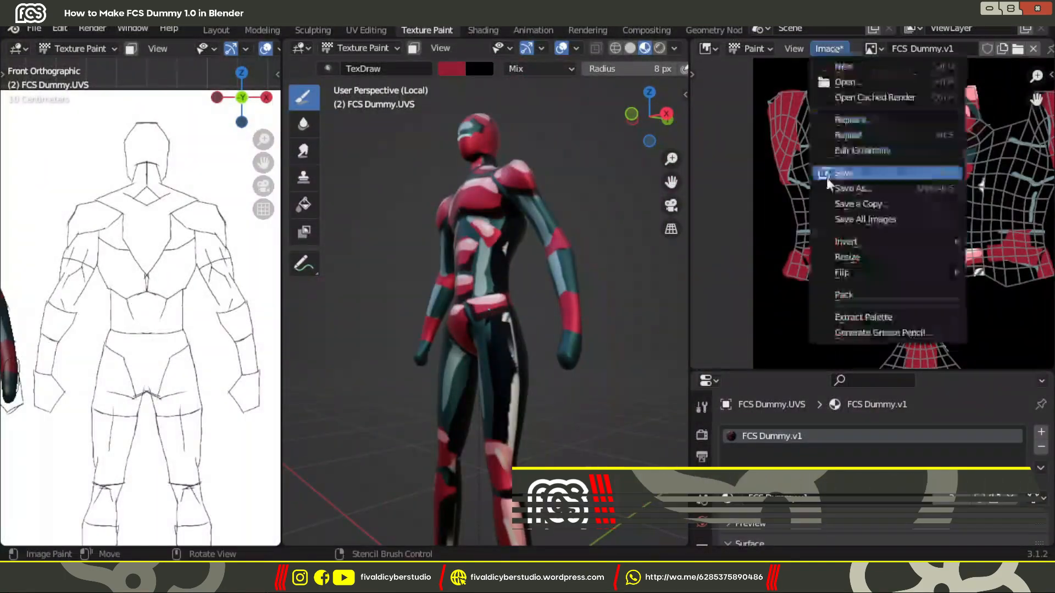
click(858, 170)
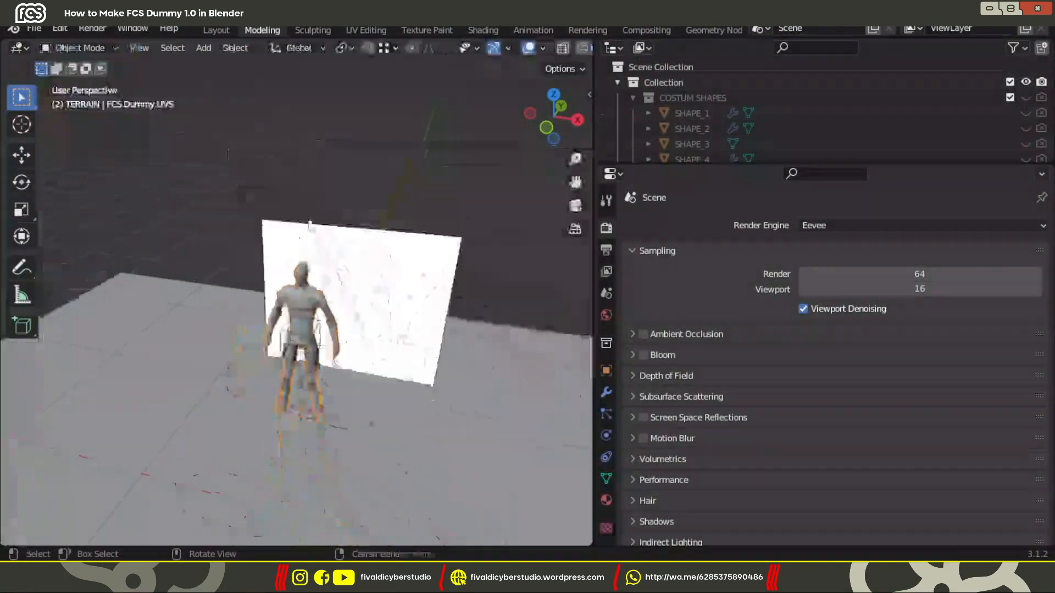
- Change the Modeling workspace's viewport shading and inspect the character beside the reference drawing
key(z)
click(281, 150)
mouse_move(278, 237)
middle_down()
mouse_move(351, 240)
mouse_move(34, 135)
mouse_move(324, 189)
mouse_move(260, 215)
mouse_move(329, 260)
mouse_move(374, 332)
middle_up()
scroll(230, 364, up, 3)
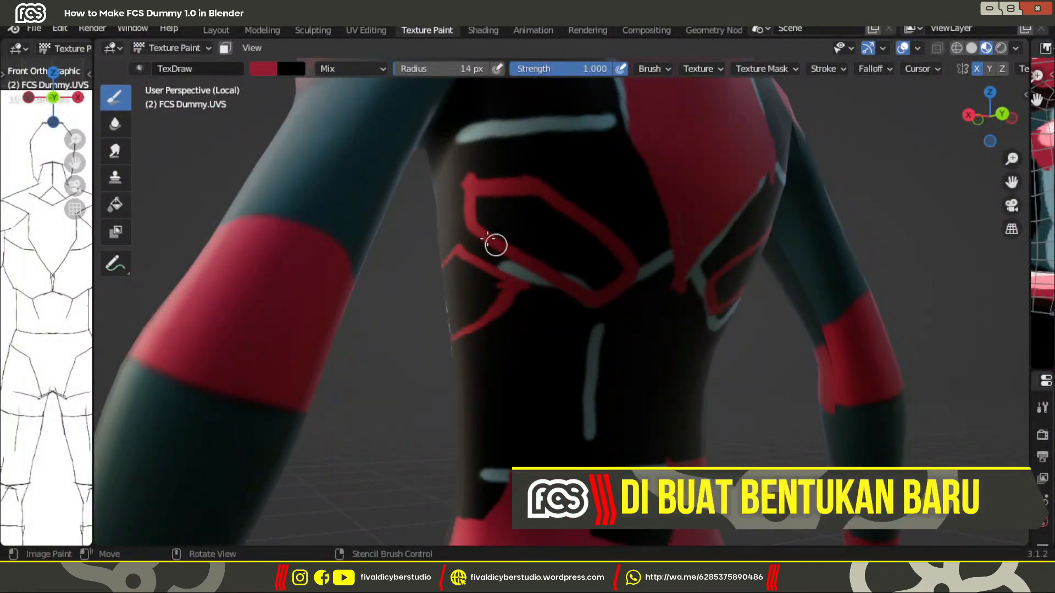
- Check the painted torso in the full rendered scene and save the Blender file
mouse_move(487, 238)
middle_down()
mouse_move(567, 191)
mouse_move(566, 175)
middle_up()
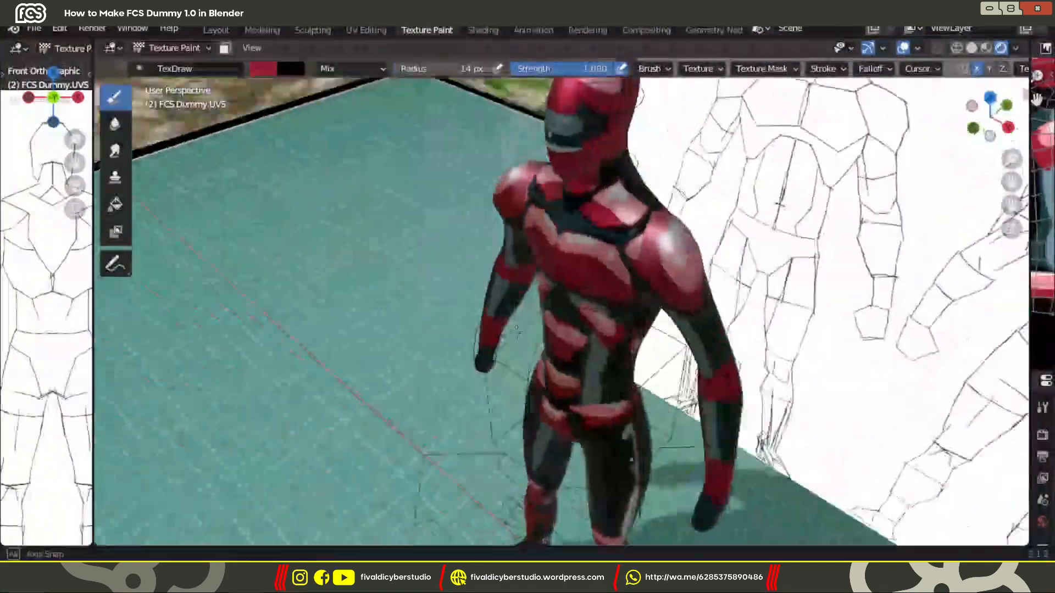
middle_drag(517, 330, 456, 316)
mouse_move(700, 247)
middle_down()
mouse_move(707, 288)
mouse_move(759, 231)
mouse_move(771, 239)
mouse_move(749, 288)
mouse_move(686, 300)
middle_up()
scroll(749, 287, down, 5)
key(ctrl+s)
- Examine the leg and foot paint from the side and rear to find areas still missing colour
key(KP_3)
key(KP_3)
scroll(695, 275, up, 7)
shift+middle_drag(698, 358, 694, 225)
scroll(641, 353, down, 2)
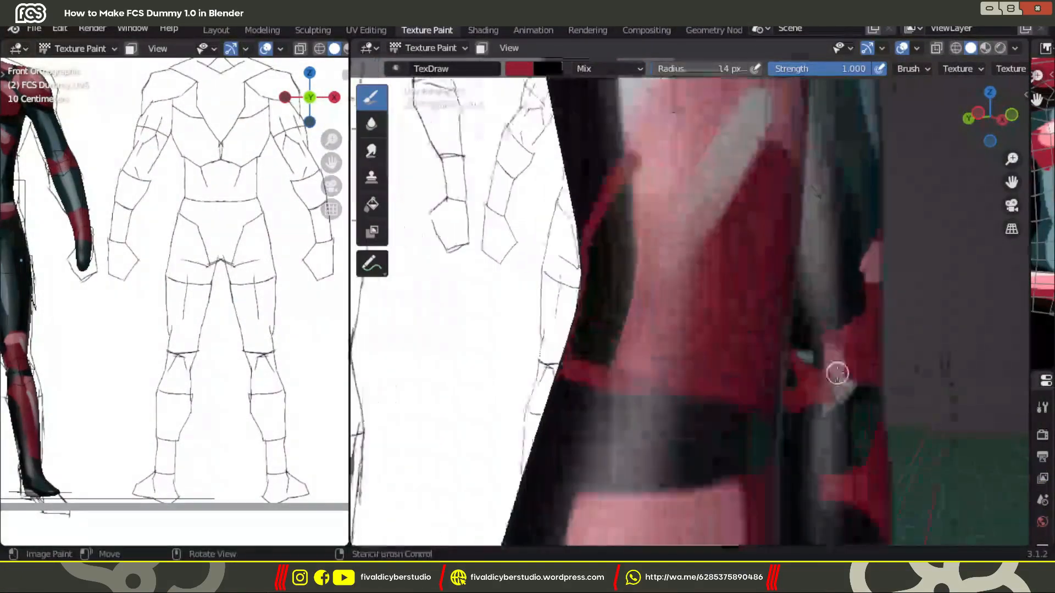
scroll(912, 385, down, 6)
middle_drag(912, 385, 824, 382)
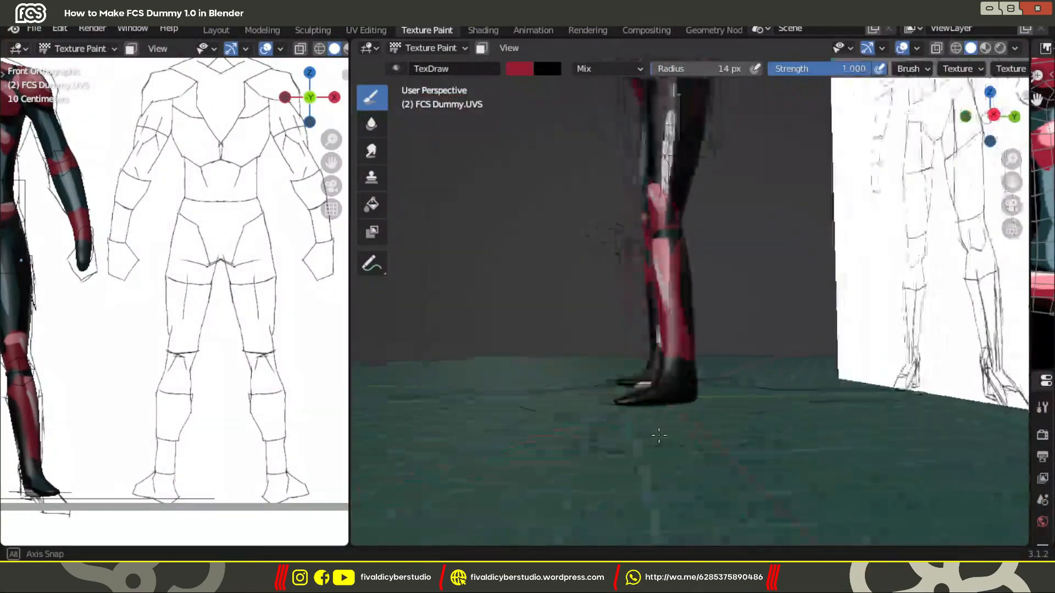
middle_drag(659, 436, 517, 191)
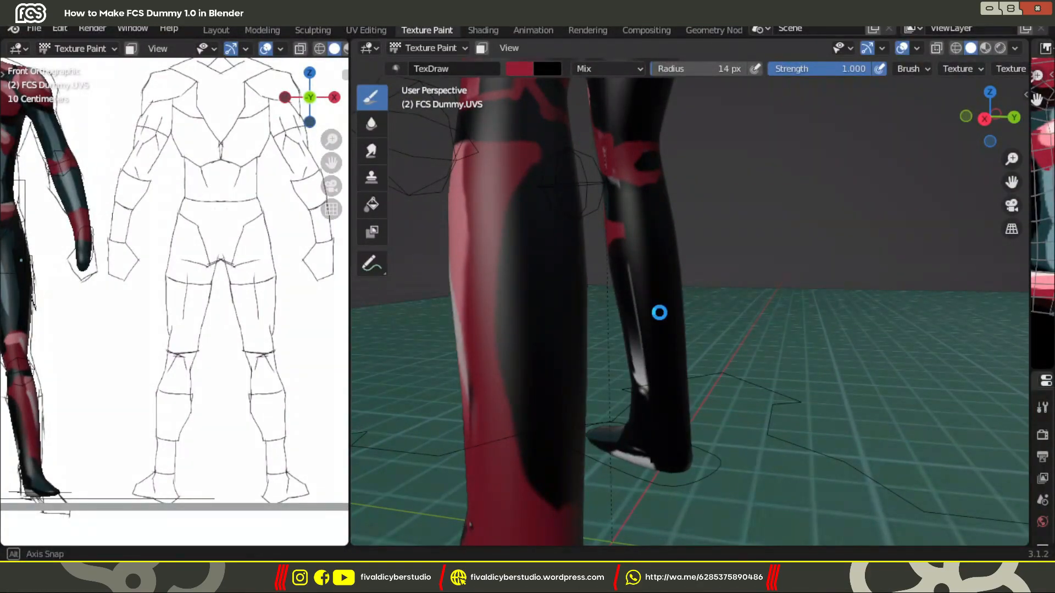
mouse_move(659, 312)
middle_down()
mouse_move(595, 283)
mouse_move(638, 193)
mouse_move(667, 247)
mouse_move(659, 308)
mouse_move(518, 304)
mouse_move(662, 345)
mouse_move(648, 191)
mouse_move(702, 283)
middle_up()
scroll(666, 248, down, 5)
scroll(518, 304, up, 4)
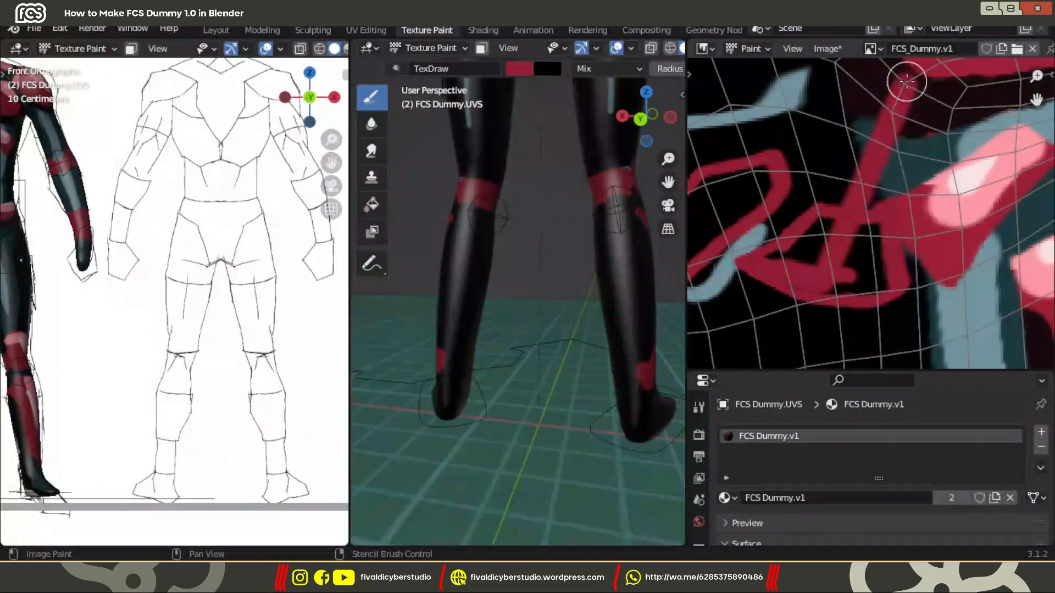
- Fill the outlined side-torso panels below the shoulder blades with red on the texture, saving the image along the way
scroll(801, 216, up, 6)
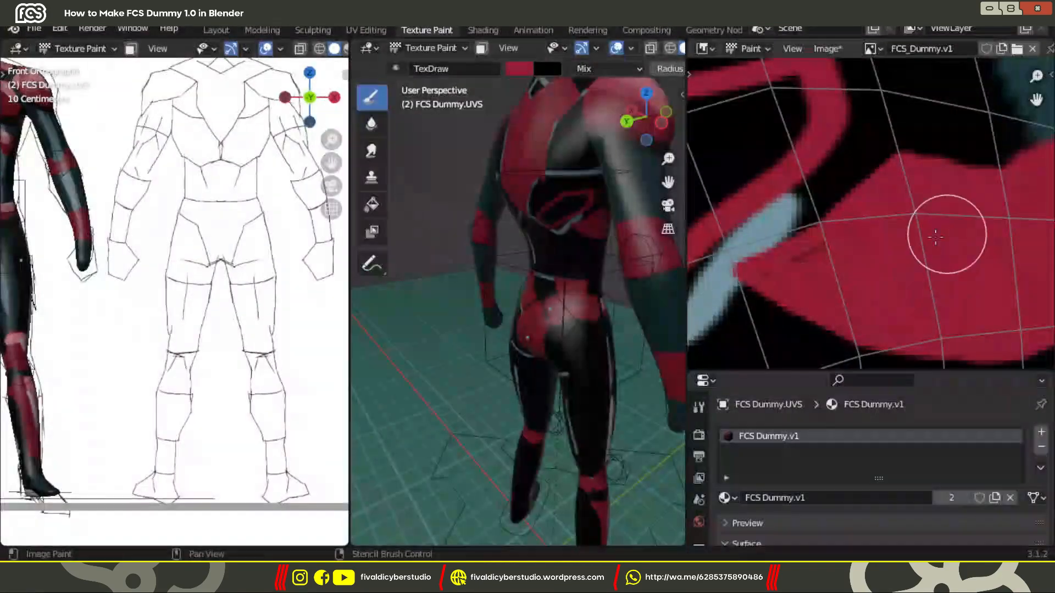
scroll(852, 183, down, 4)
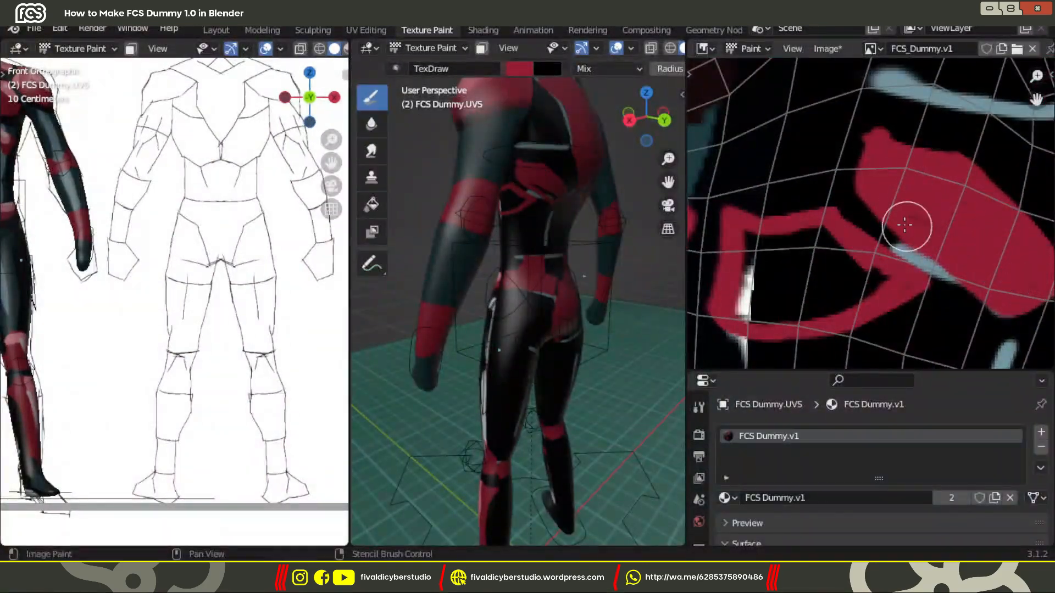
middle_drag(858, 280, 889, 261)
drag(905, 265, 855, 215)
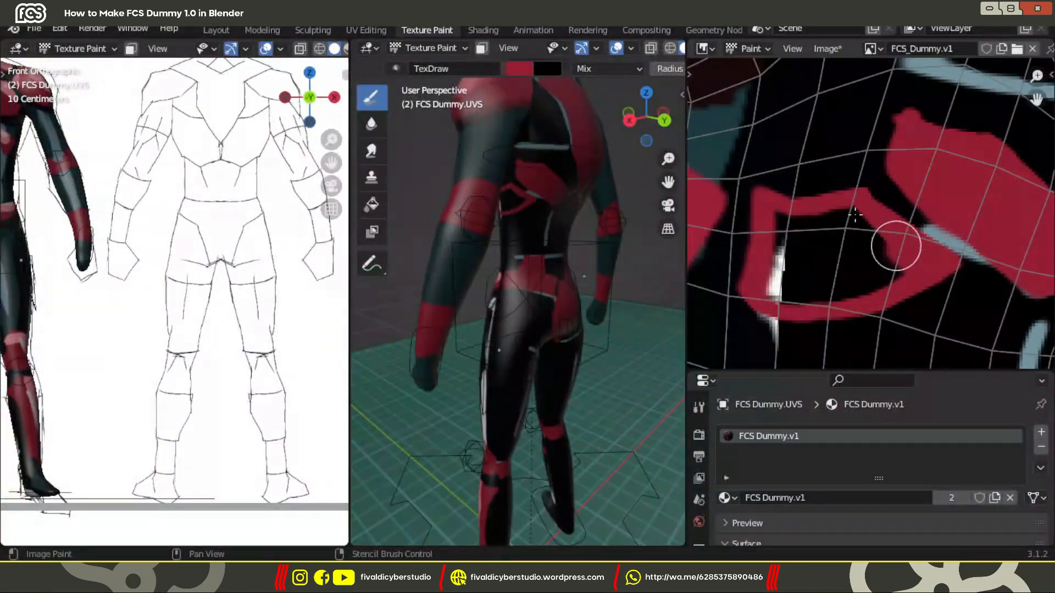
drag(955, 244, 847, 222)
key(alt+s)
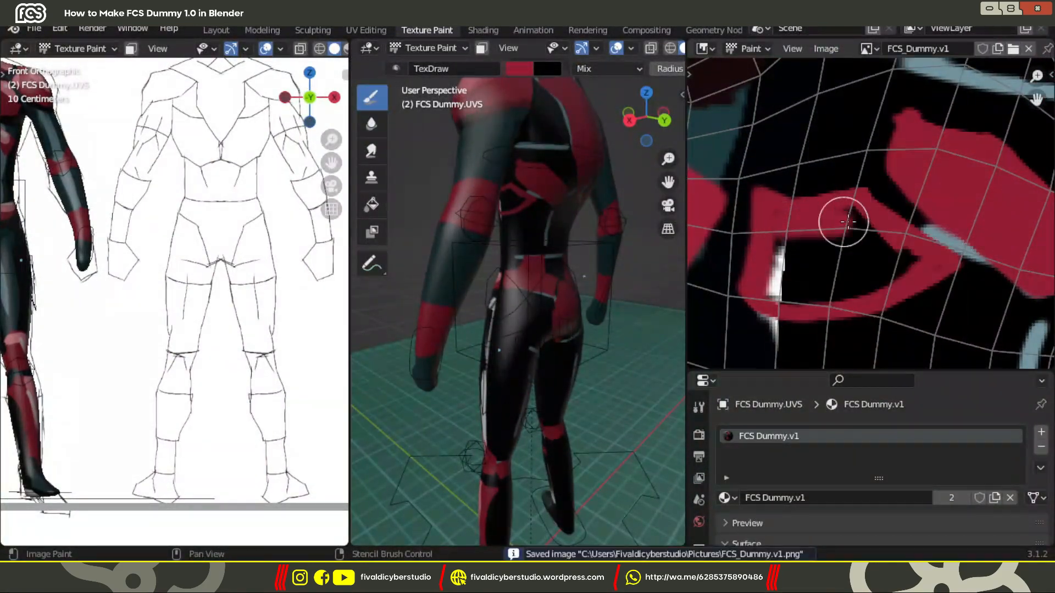
drag(786, 259, 880, 258)
- Review the filled side-torso panels on the character and save the texture image
scroll(534, 280, down, 2)
middle_drag(535, 280, 558, 368)
scroll(452, 360, down, 5)
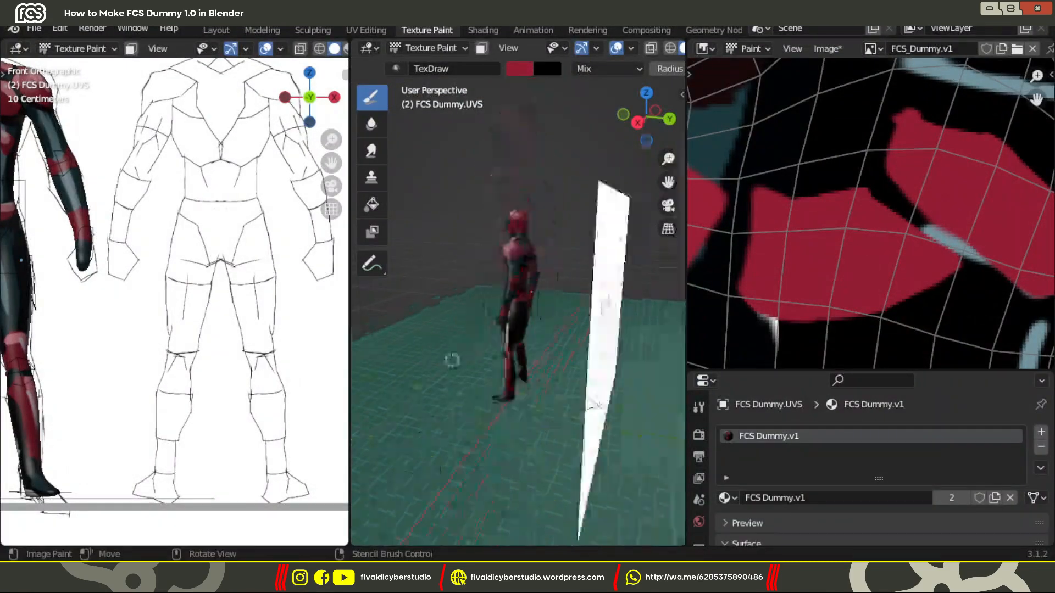
scroll(478, 281, up, 8)
mouse_move(478, 280)
middle_down()
mouse_move(536, 269)
mouse_move(439, 267)
middle_up()
key(alt+s)
- Isolate the character and sketch a light-blue guide line up the back of the calf in the back view
key(e)
click(953, 243)
shift+middle_drag(582, 467, 581, 153)
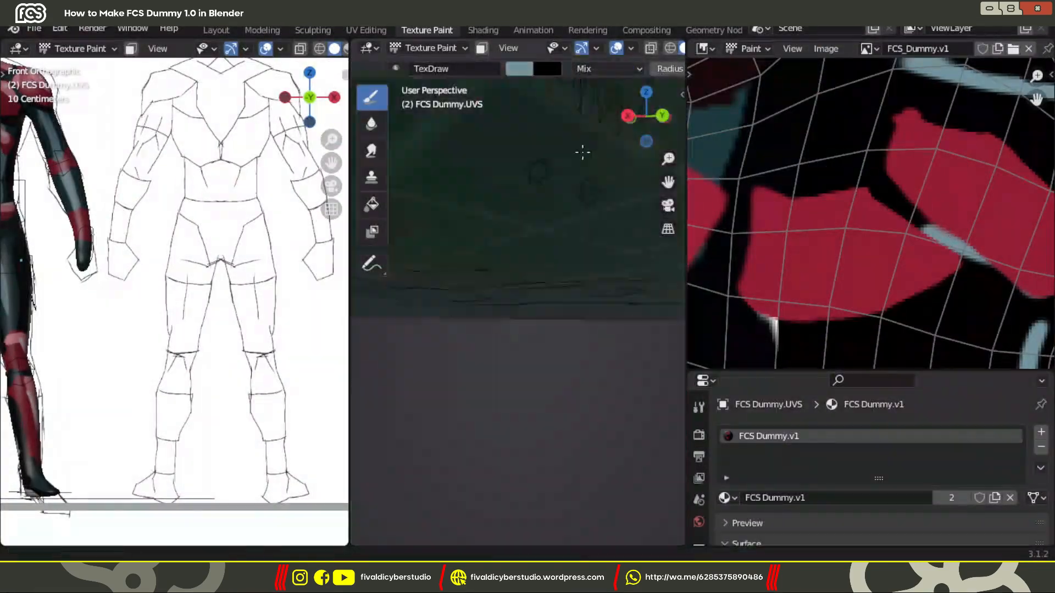
key(grave)
click(665, 207)
key(grave)
key(slash)
scroll(426, 317, up, 5)
drag(538, 411, 555, 289)
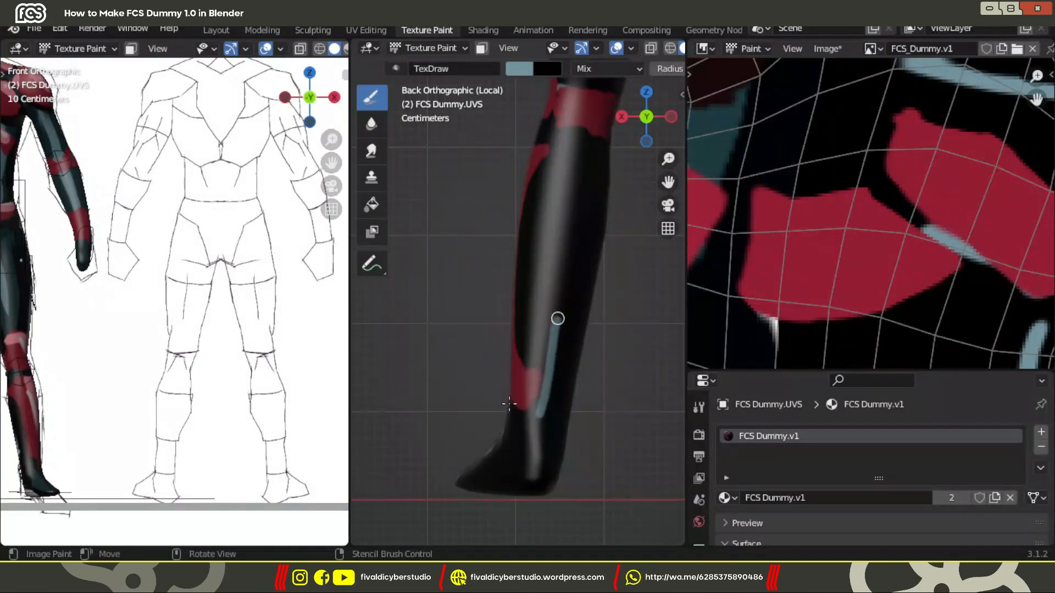
middle_drag(558, 318, 601, 205)
scroll(601, 205, up, 1)
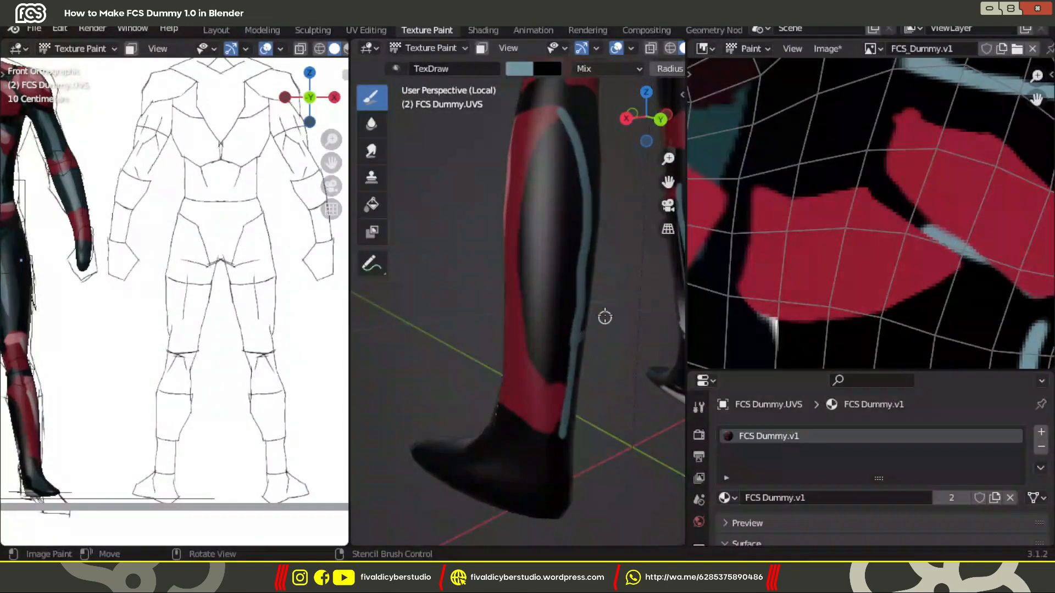
- Extend the light-blue guide line from the calf through the back of the knee
middle_drag(605, 317, 582, 308)
shift+middle_drag(596, 159, 591, 308)
scroll(591, 308, up, 2)
middle_drag(516, 362, 525, 323)
drag(525, 322, 508, 351)
middle_drag(528, 330, 577, 325)
- Sketch a light-blue guide line along the back of the thigh down to the red knee band
shift+middle_drag(579, 236, 584, 313)
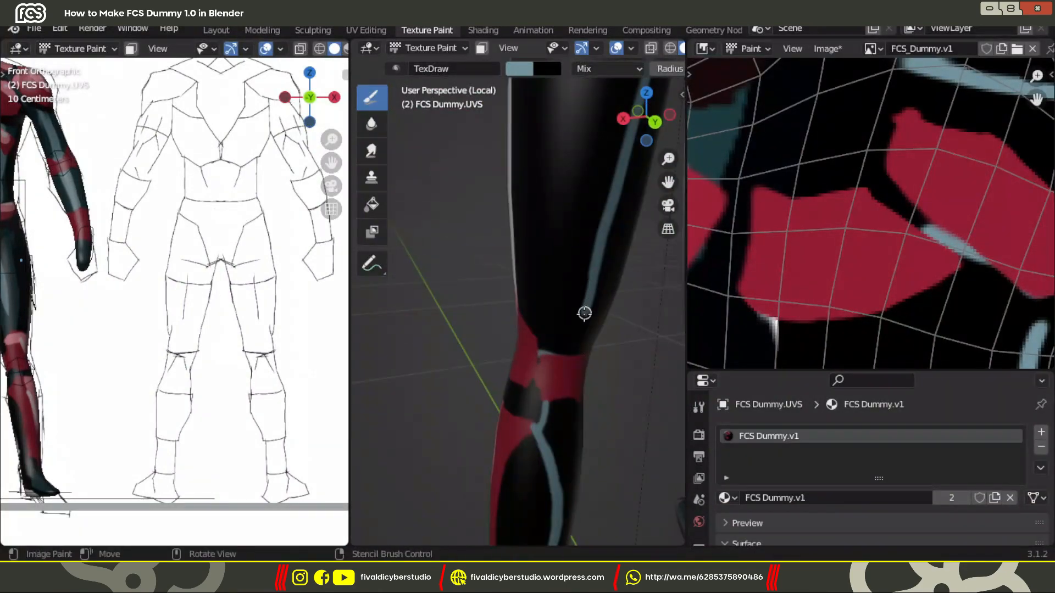
drag(584, 313, 569, 354)
scroll(568, 330, down, 2)
shift+middle_drag(577, 109, 553, 203)
drag(553, 202, 548, 266)
middle_drag(467, 297, 548, 266)
scroll(565, 323, up, 3)
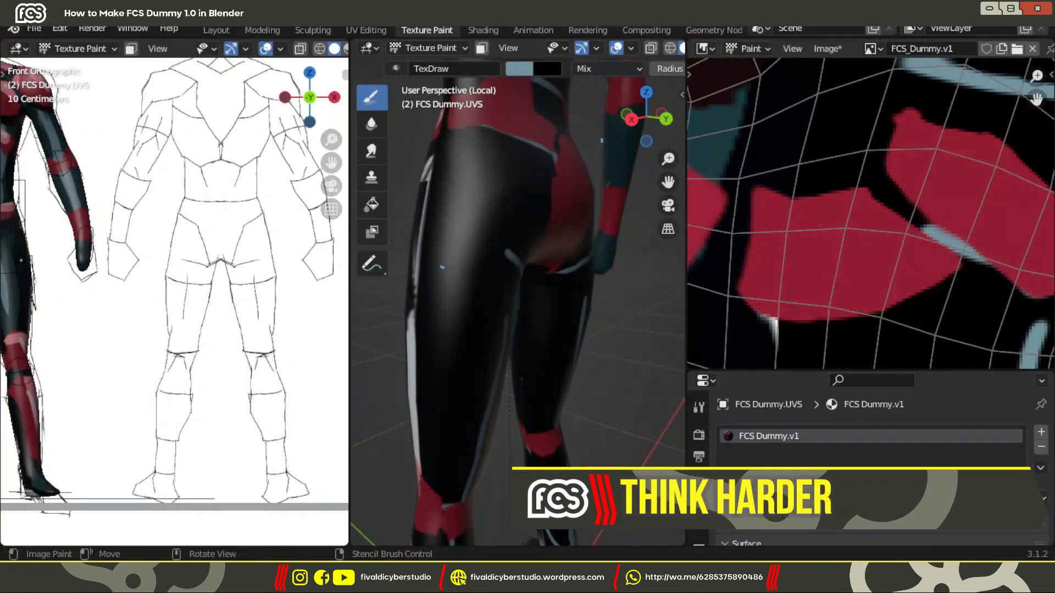
- Outline the rear hip in light blue from the outer hip down to the crease below the buttock
mouse_move(443, 267)
middle_down()
mouse_move(528, 280)
mouse_move(492, 261)
mouse_move(537, 255)
mouse_move(511, 261)
middle_up()
mouse_move(426, 177)
mouse_down()
mouse_move(462, 188)
mouse_move(483, 230)
mouse_up()
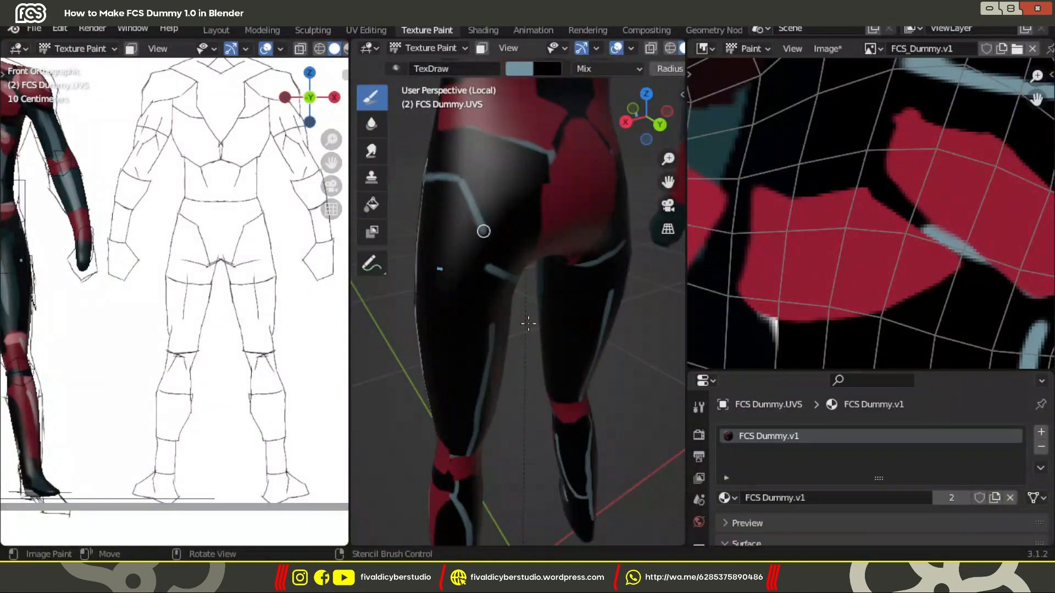
middle_drag(528, 325, 453, 259)
drag(482, 269, 478, 326)
scroll(525, 360, down, 3)
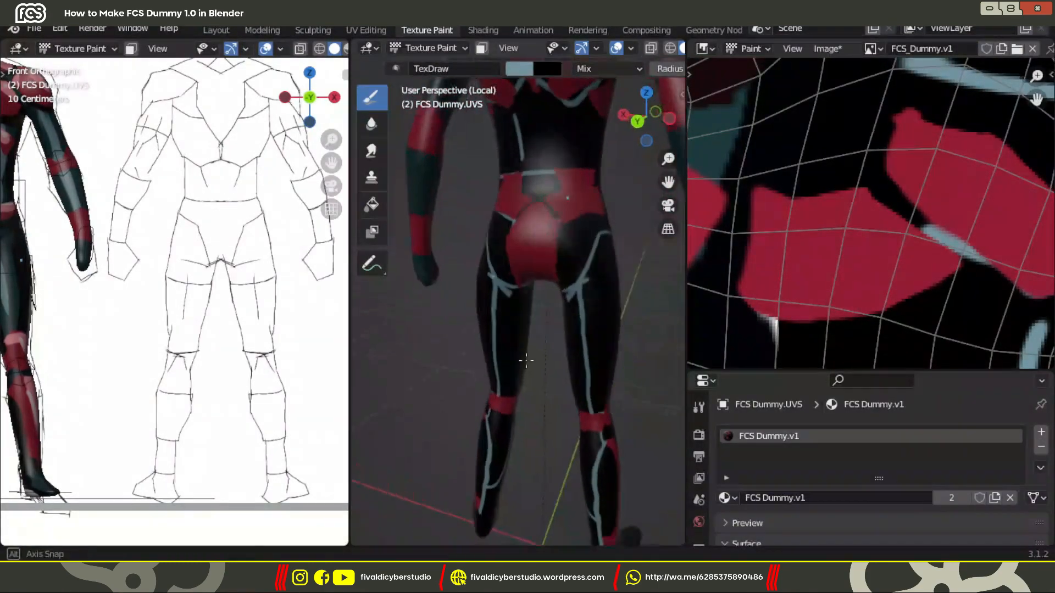
- Add a light-blue vertical guide line on the lower back above the red waist band
shift+middle_drag(525, 360, 533, 472)
scroll(550, 308, up, 4)
drag(591, 200, 578, 265)
mouse_move(533, 324)
middle_down()
mouse_move(571, 333)
mouse_move(396, 230)
mouse_move(405, 255)
mouse_move(432, 262)
middle_up()
scroll(479, 311, down, 4)
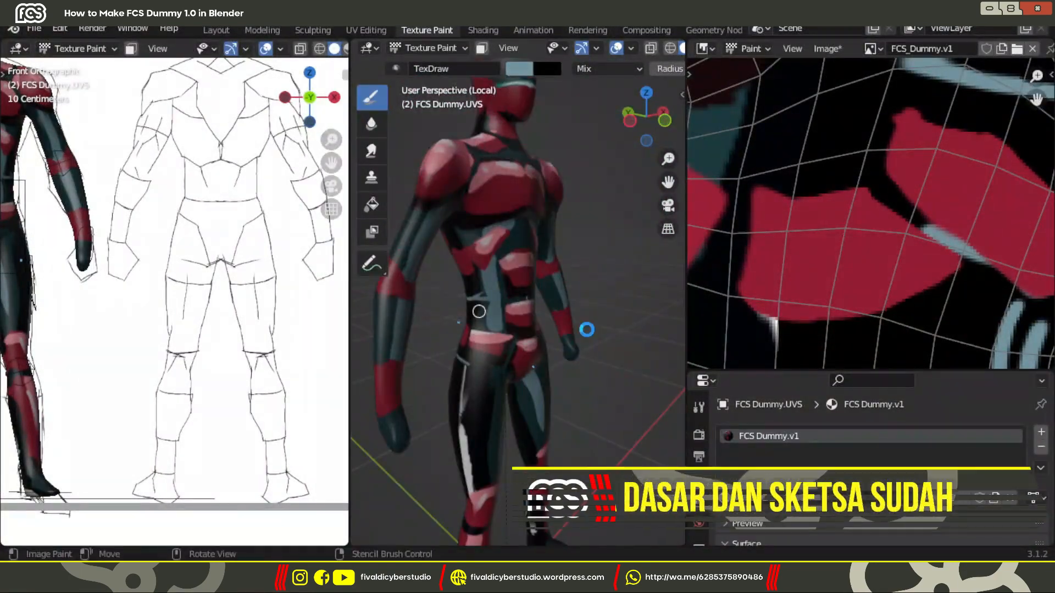
- Switch to Object Mode and examine the base colours and sketched lines over the whole character
scroll(587, 330, up, 3)
middle_drag(586, 330, 659, 301)
scroll(512, 237, down, 6)
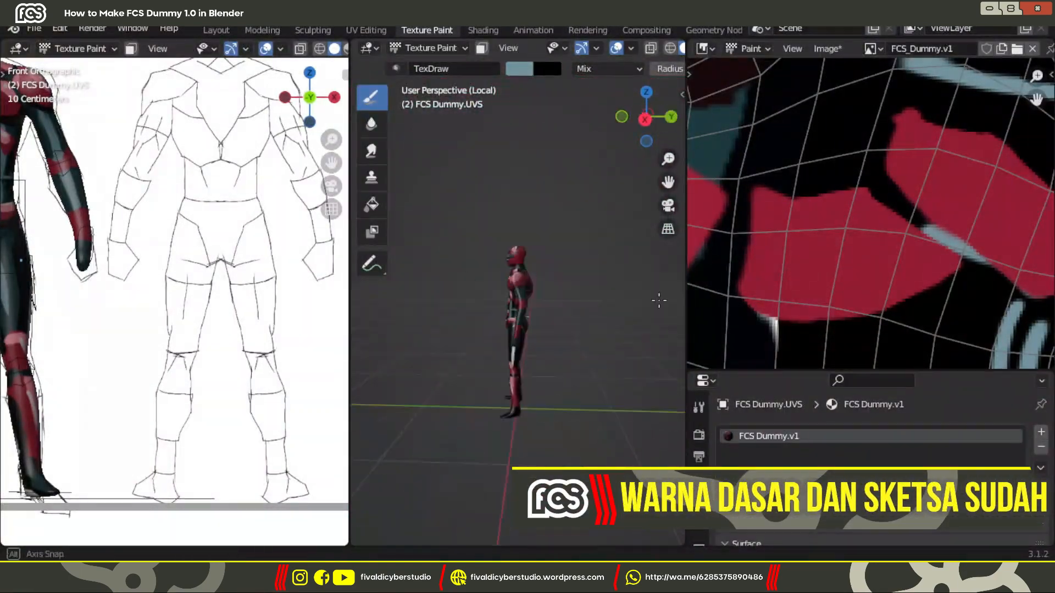
middle_drag(520, 299, 478, 311)
click(428, 49)
click(425, 65)
scroll(569, 274, up, 8)
mouse_move(568, 240)
middle_down()
mouse_move(476, 233)
mouse_move(544, 242)
middle_up()
scroll(863, 230, down, 9)
- Inspect the torso area of the FCS_Dummy.v1 texture and save the image
middle_drag(857, 247, 839, 295)
scroll(839, 295, up, 5)
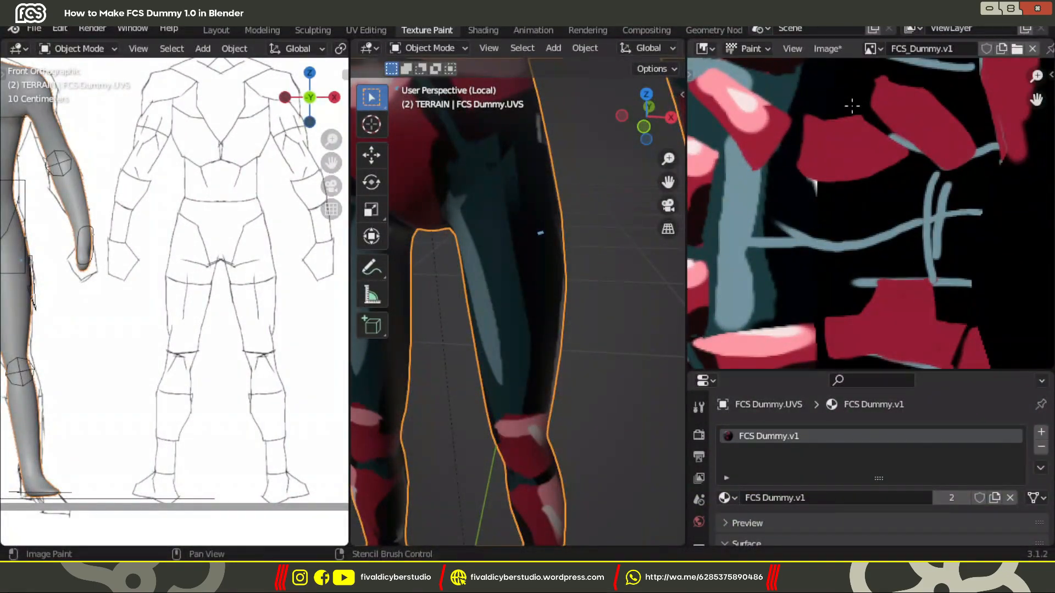
click(828, 49)
click(841, 178)
scroll(841, 182, down, 5)
scroll(825, 143, up, 4)
- Return to Texture Paint mode and sample dark teal from the texture as the brush colour
click(429, 49)
click(434, 145)
click(519, 68)
click(633, 239)
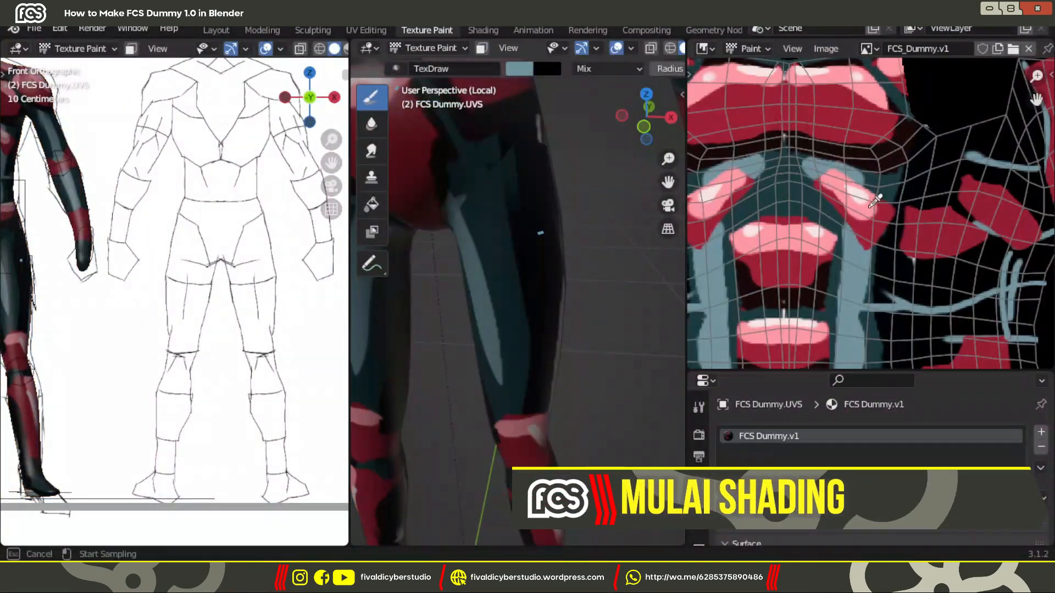
scroll(522, 275, down, 6)
scroll(945, 266, up, 3)
click(519, 68)
click(634, 239)
scroll(879, 247, down, 5)
scroll(522, 275, up, 5)
- Paint dark teal on the side of the waist above the red hip band
mouse_move(599, 272)
middle_down()
mouse_move(513, 276)
mouse_move(486, 248)
middle_up()
scroll(486, 248, up, 3)
mouse_move(434, 212)
mouse_down()
mouse_move(459, 219)
mouse_move(474, 241)
mouse_up()
mouse_move(587, 234)
middle_down()
mouse_move(487, 245)
mouse_move(495, 236)
middle_up()
scroll(543, 190, up, 3)
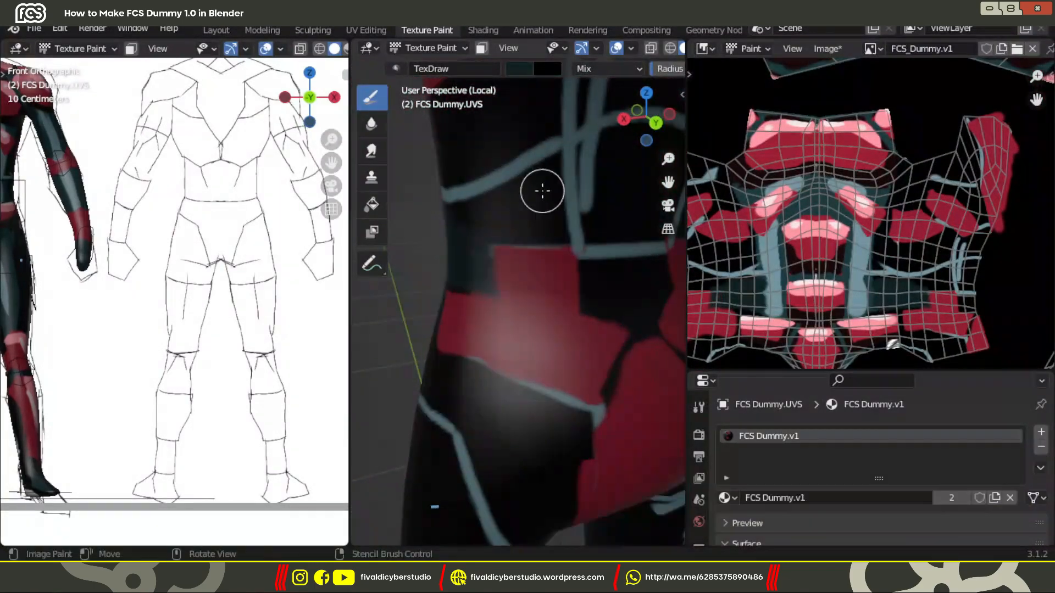
- Widen the 3D viewport and fill the black side torso and lower back with dark teal
drag(687, 96, 903, 98)
scroll(594, 231, down, 3)
shift+middle_drag(582, 165, 583, 258)
middle_drag(542, 234, 598, 217)
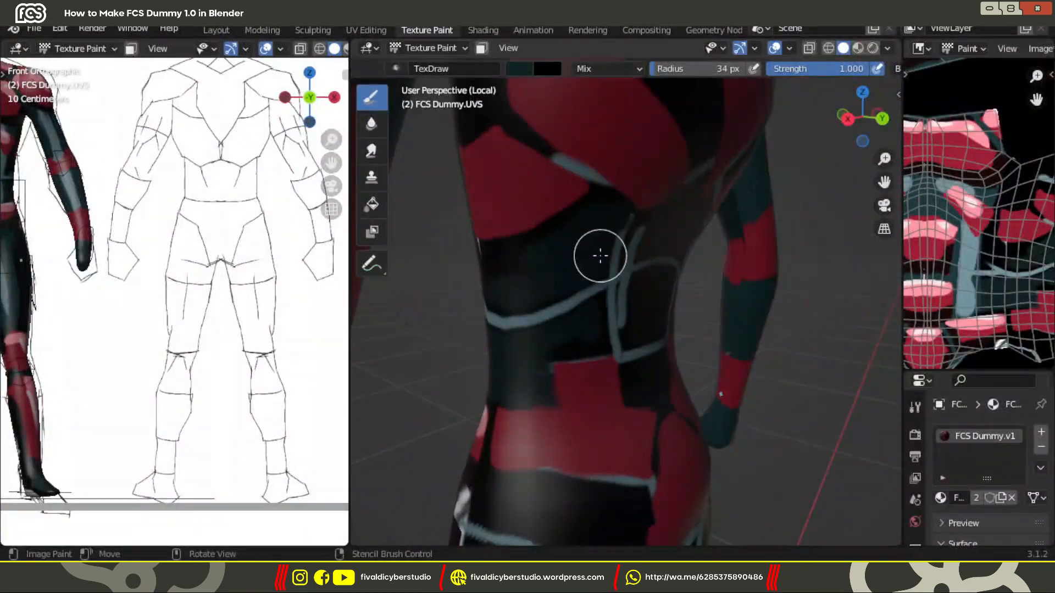
middle_drag(600, 255, 613, 283)
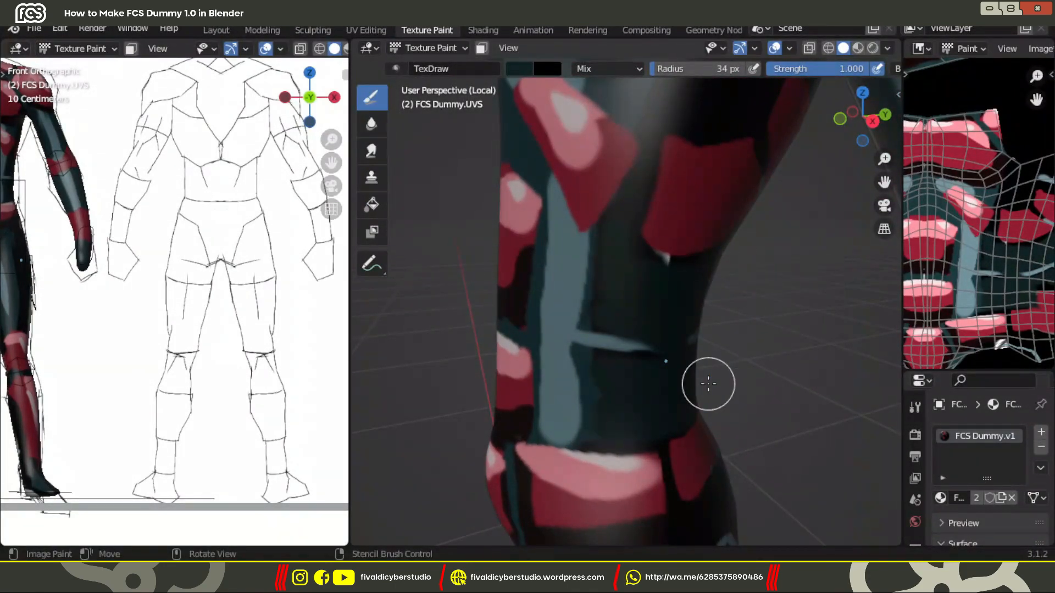
- Review the shaded torso on the full character from the front
scroll(709, 384, down, 5)
middle_drag(511, 401, 621, 415)
scroll(621, 415, down, 4)
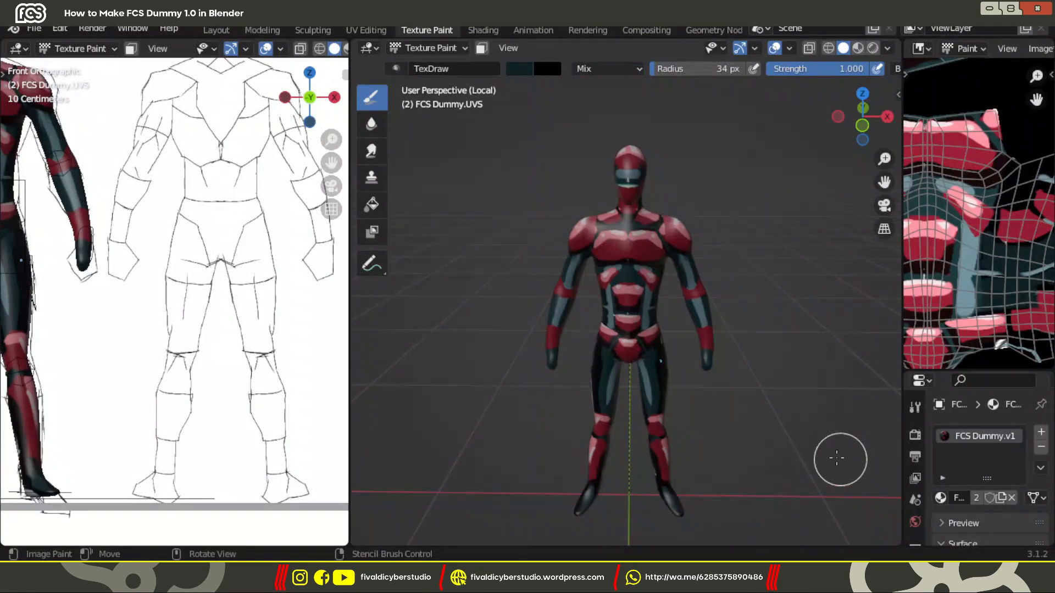
middle_drag(837, 458, 833, 402)
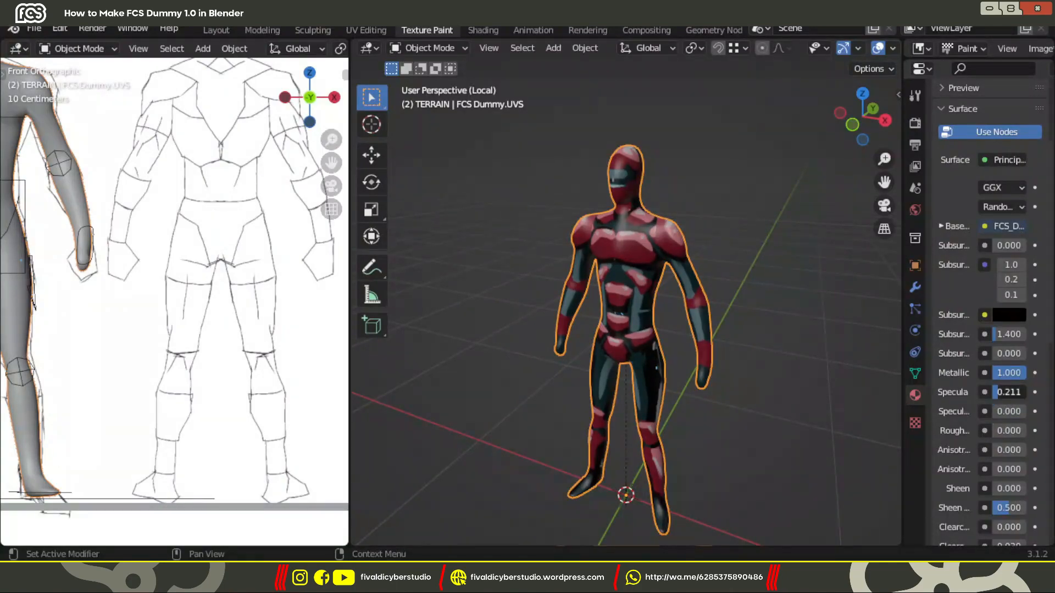
- Set the FCS Dummy material's Specular to 1.000 and display the character with Rendered shading
click(654, 176)
scroll(714, 286, up, 6)
mouse_move(708, 352)
middle_down()
mouse_move(744, 310)
mouse_move(702, 398)
mouse_move(691, 392)
mouse_move(780, 346)
mouse_move(781, 361)
middle_up()
scroll(702, 398, down, 5)
scroll(781, 360, up, 3)
key(z)
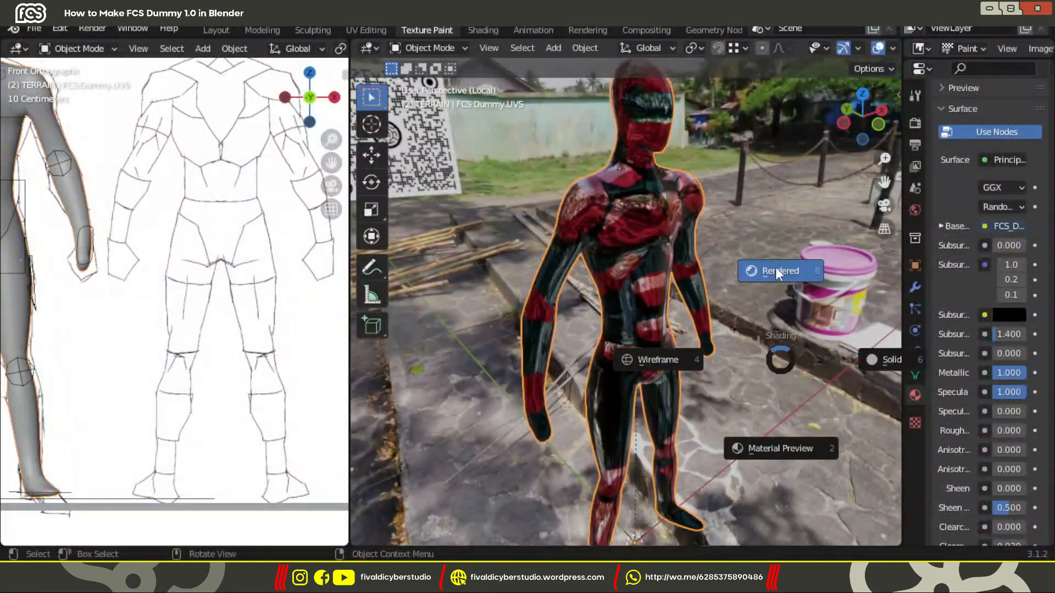
click(776, 268)
- Set the material's Roughness to 0.200 to reduce the gloss on the character
mouse_move(776, 268)
middle_down()
mouse_move(581, 264)
mouse_move(654, 280)
middle_up()
scroll(582, 264, up, 3)
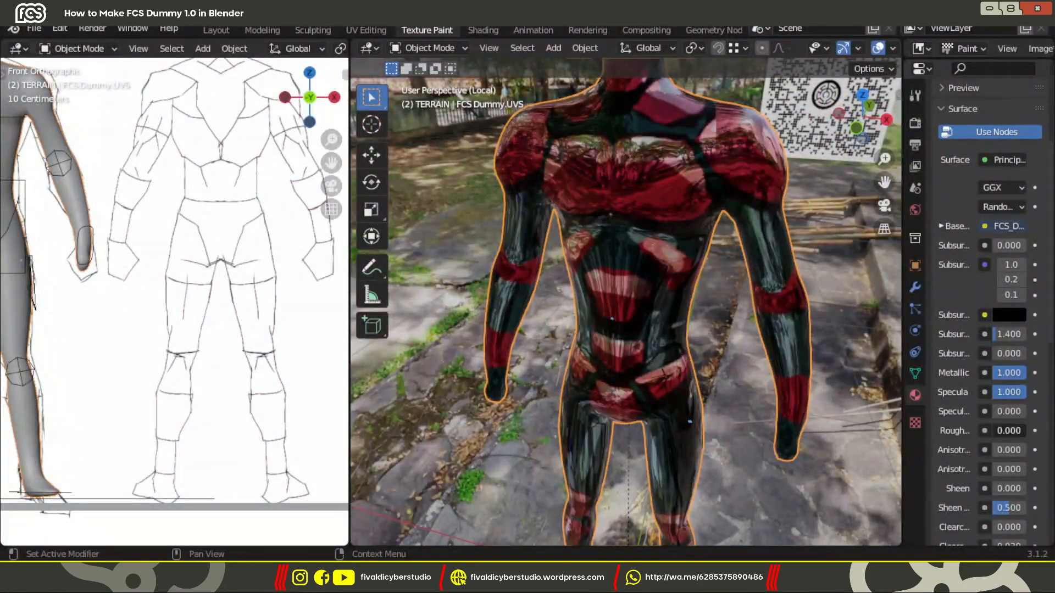
drag(993, 431, 998, 431)
click(998, 431)
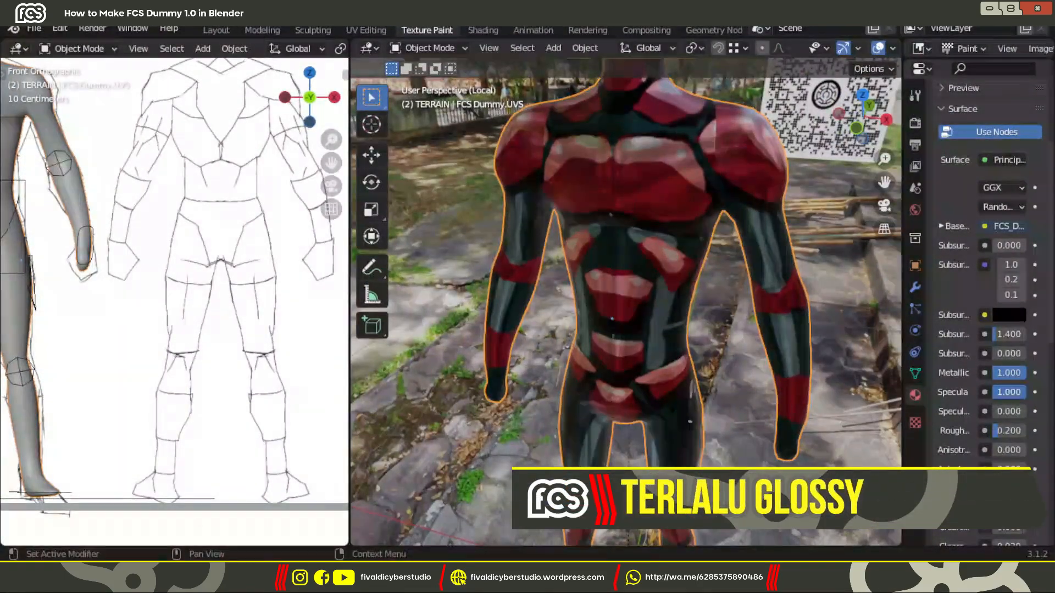
- Examine the material's reflections on the character in the rendered environment from the front and side
middle_drag(597, 225, 605, 234)
scroll(604, 234, down, 3)
middle_drag(604, 233, 702, 171)
middle_drag(575, 176, 461, 409)
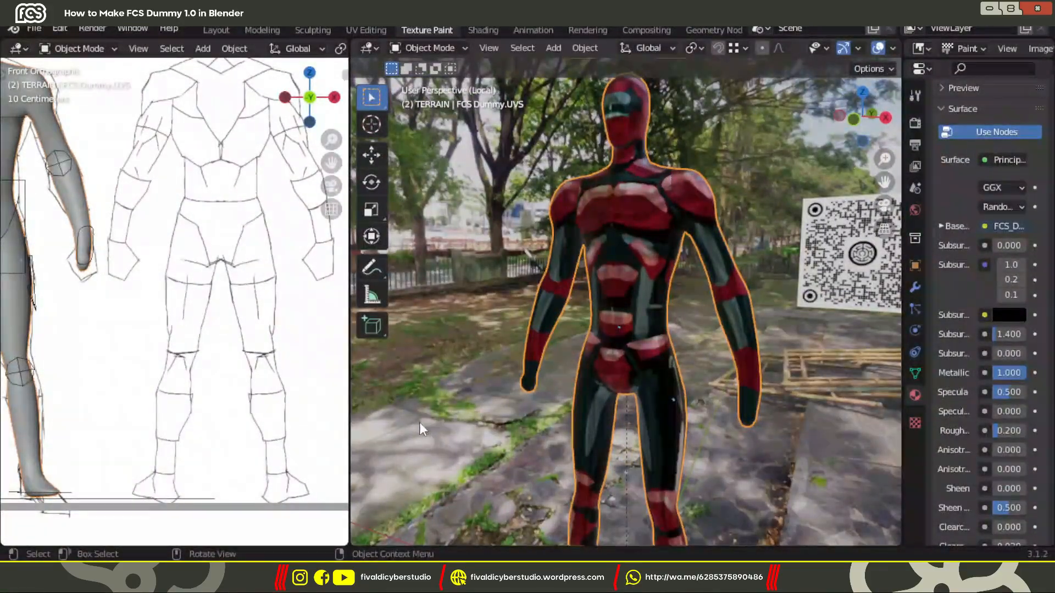
middle_drag(413, 424, 512, 304)
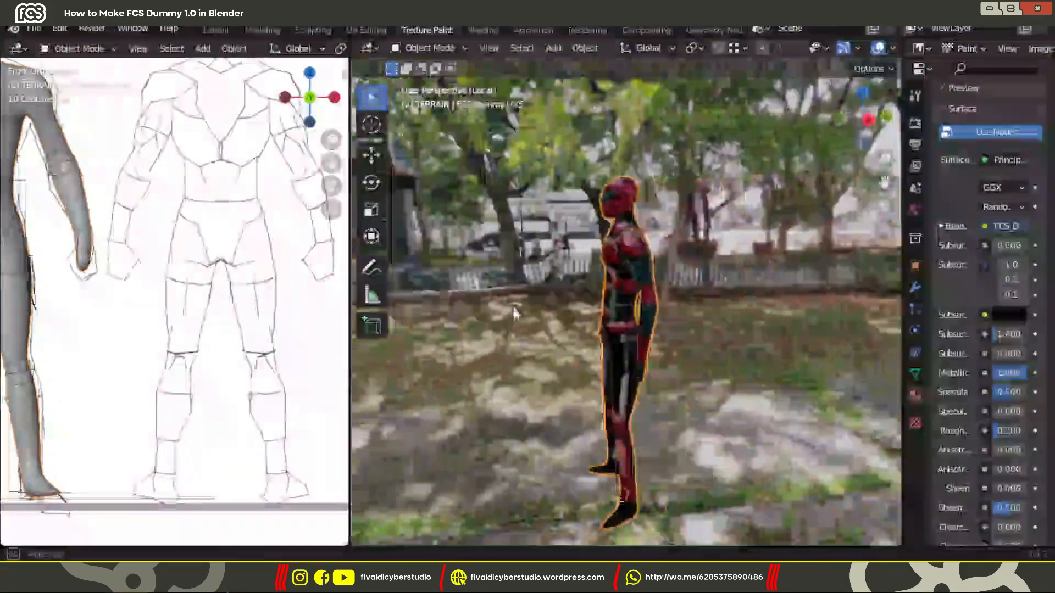
key(KP_1)
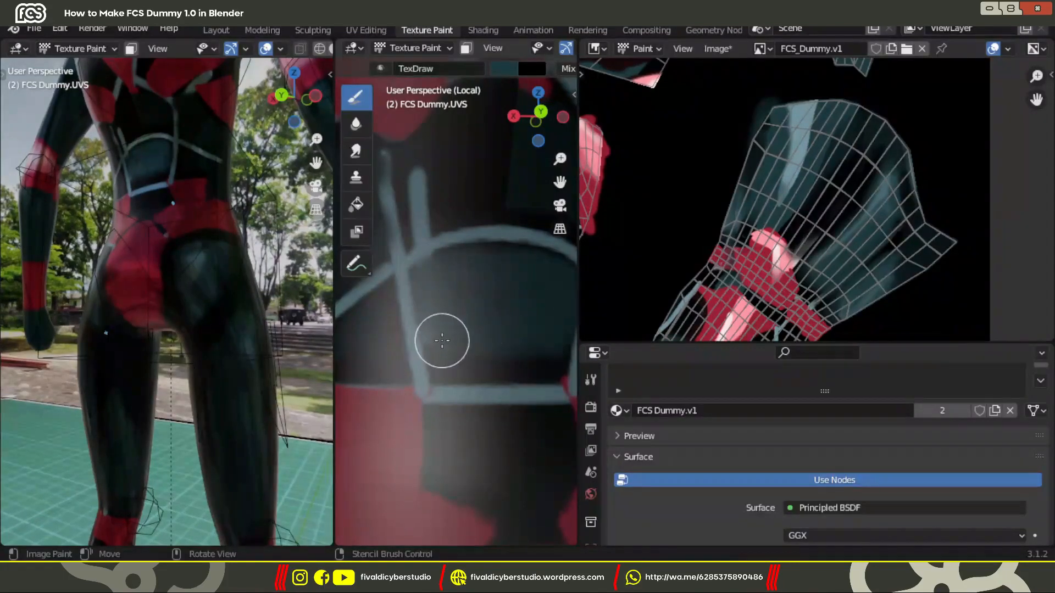
- Sample black and paint over the light-blue lines on the lower back, leaving two separate dark teal panels
shift+middle_drag(517, 267, 506, 389)
scroll(483, 357, down, 3)
middle_drag(483, 339, 527, 338)
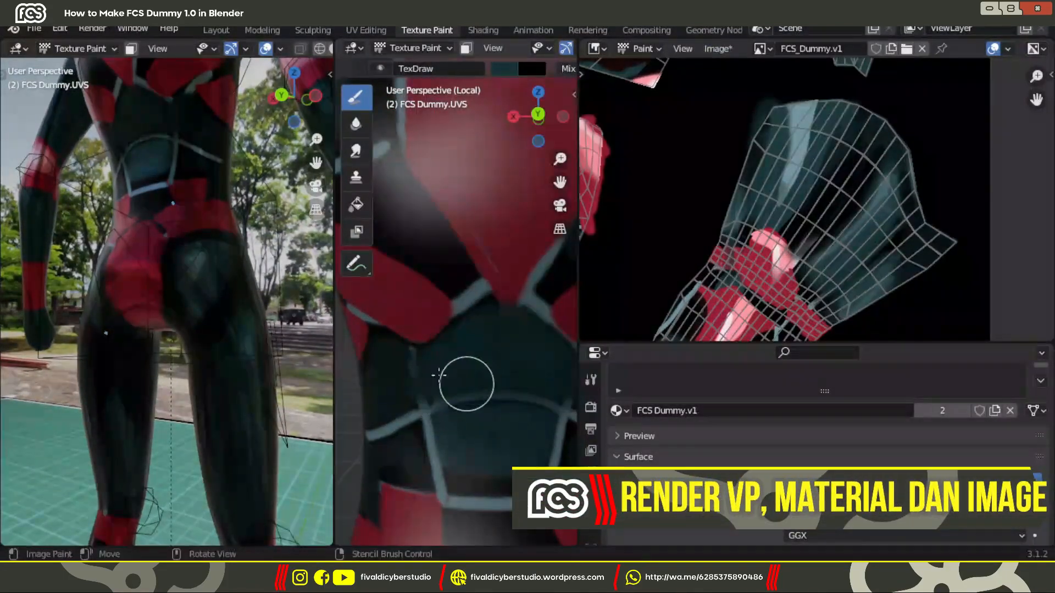
key(s)
drag(554, 406, 458, 403)
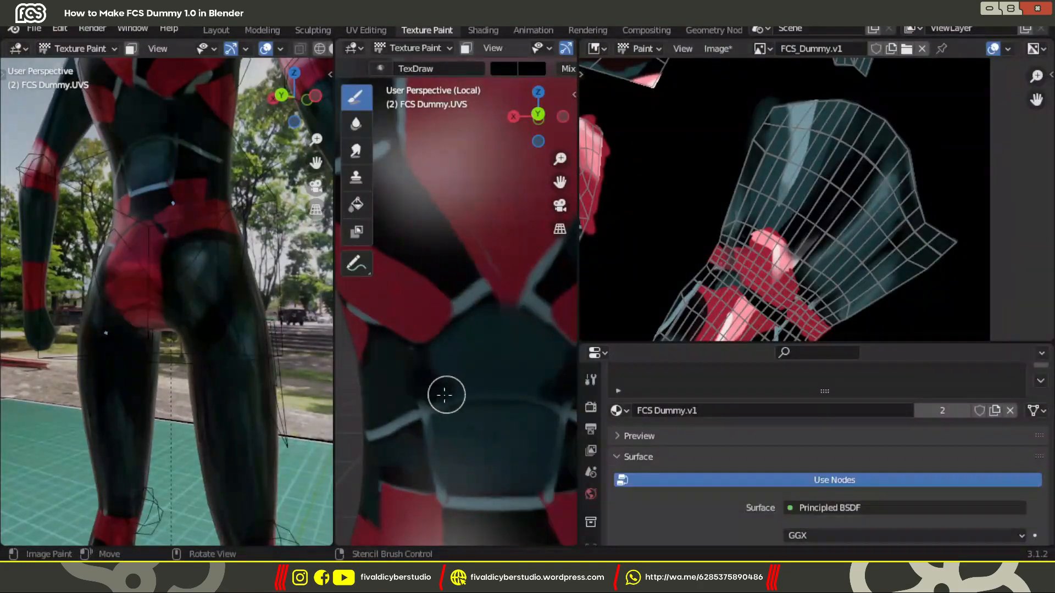
shift+middle_drag(431, 415, 432, 326)
drag(432, 346, 443, 399)
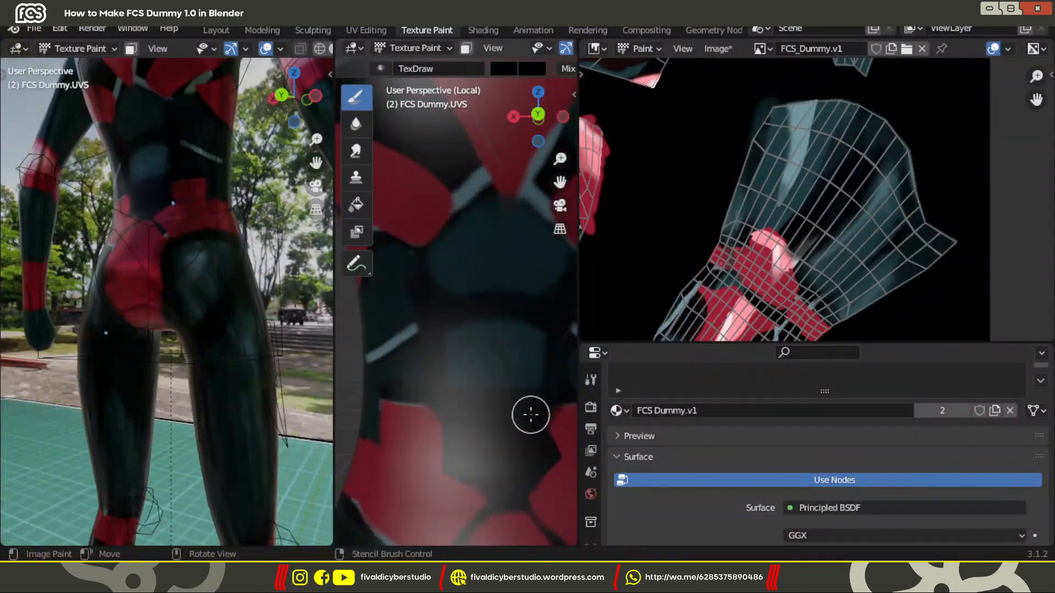
- Paint black over the light-blue guide line around the side of the waist
scroll(483, 288, down, 3)
middle_drag(483, 288, 428, 316)
scroll(429, 329, up, 3)
drag(419, 342, 486, 328)
scroll(450, 320, down, 3)
middle_drag(450, 321, 401, 330)
scroll(501, 340, up, 2)
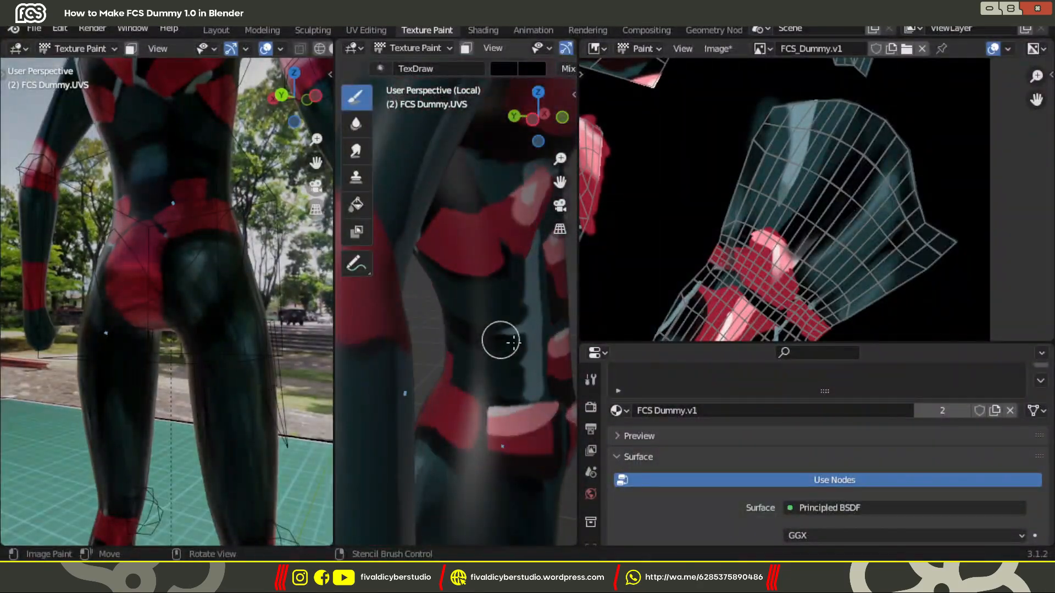
- Paint black edges around the lower-back panels and beneath the red shoulder-blade shapes
scroll(514, 343, down, 3)
middle_drag(505, 342, 550, 330)
scroll(467, 280, up, 4)
drag(480, 273, 501, 284)
mouse_move(501, 284)
middle_down()
mouse_move(508, 311)
mouse_move(481, 292)
middle_up()
drag(482, 291, 429, 296)
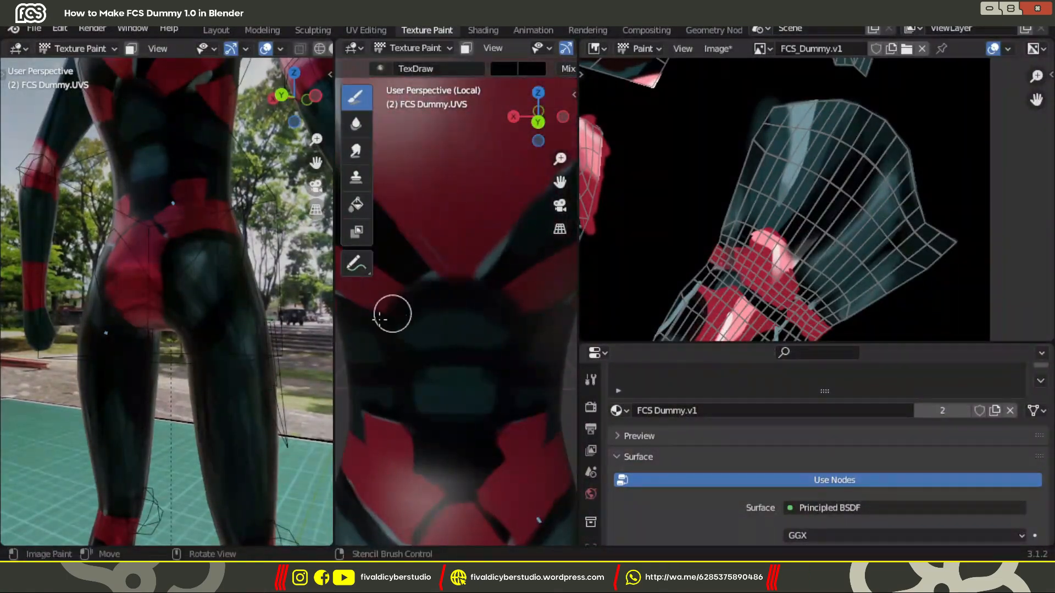
- Darken the side of the back below the shoulder blade with black
scroll(505, 346, down, 3)
middle_drag(505, 346, 456, 334)
scroll(455, 334, up, 4)
drag(454, 334, 504, 333)
scroll(517, 324, down, 1)
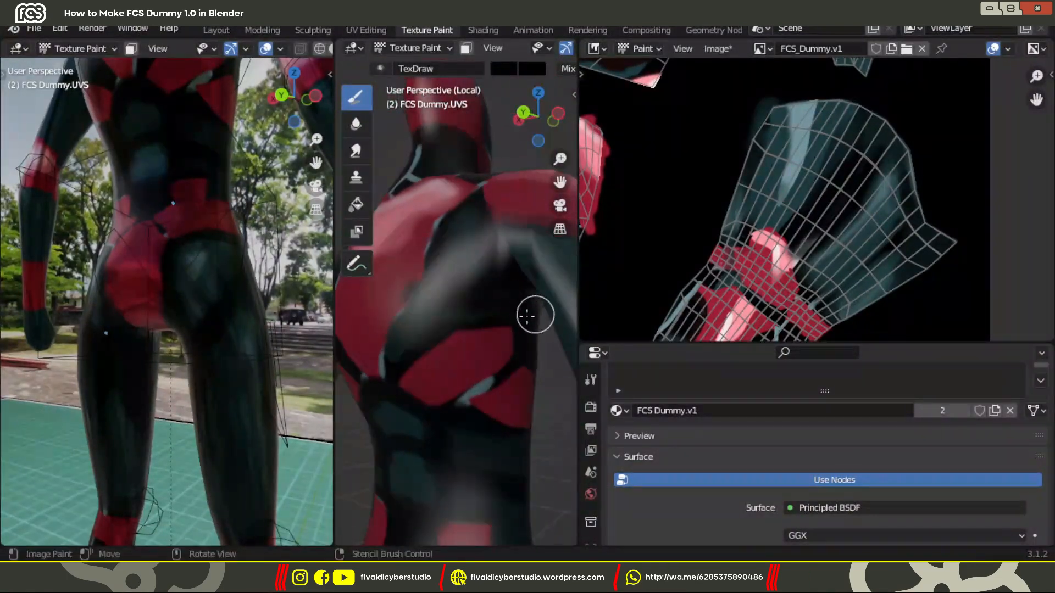
- Examine the paint on the upper back, shoulder and arm from behind at different distances
scroll(526, 316, down, 3)
middle_drag(527, 316, 439, 358)
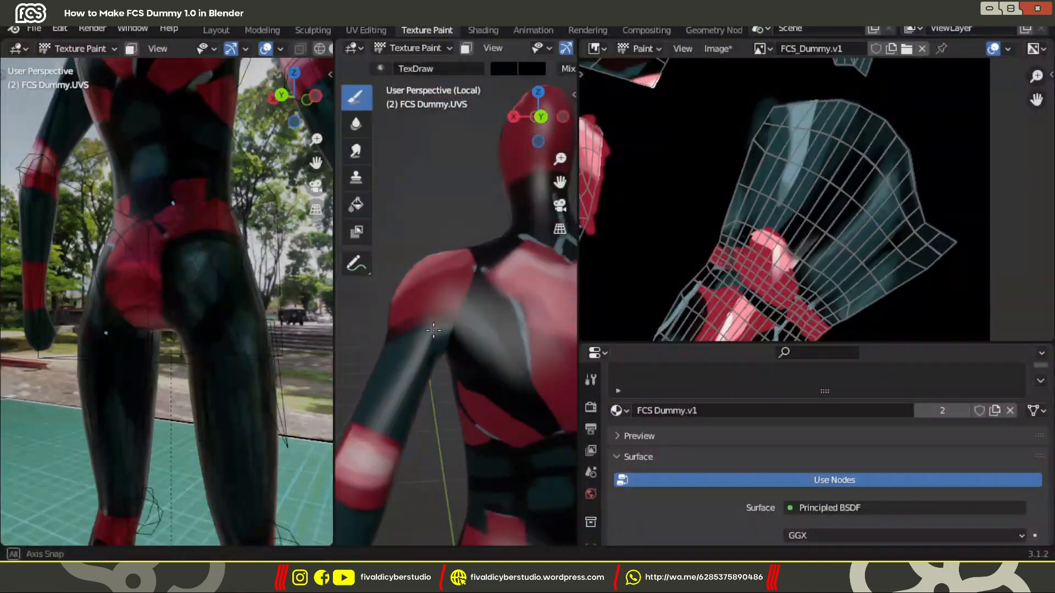
scroll(477, 301, down, 3)
middle_drag(477, 300, 477, 259)
scroll(507, 372, up, 2)
scroll(506, 372, down, 2)
scroll(568, 275, up, 3)
scroll(480, 268, down, 2)
scroll(477, 258, down, 3)
scroll(749, 275, down, 4)
- Save the FCS_Dummy.v1 texture image with the darkened back panels
click(718, 49)
click(733, 172)
scroll(483, 300, down, 4)
- Sample light blue and paint curved highlights along the lower edges of the two lower-back panels
mouse_move(484, 300)
middle_down()
mouse_move(499, 319)
mouse_move(460, 335)
middle_up()
scroll(754, 280, up, 4)
key(s)
scroll(459, 319, up, 8)
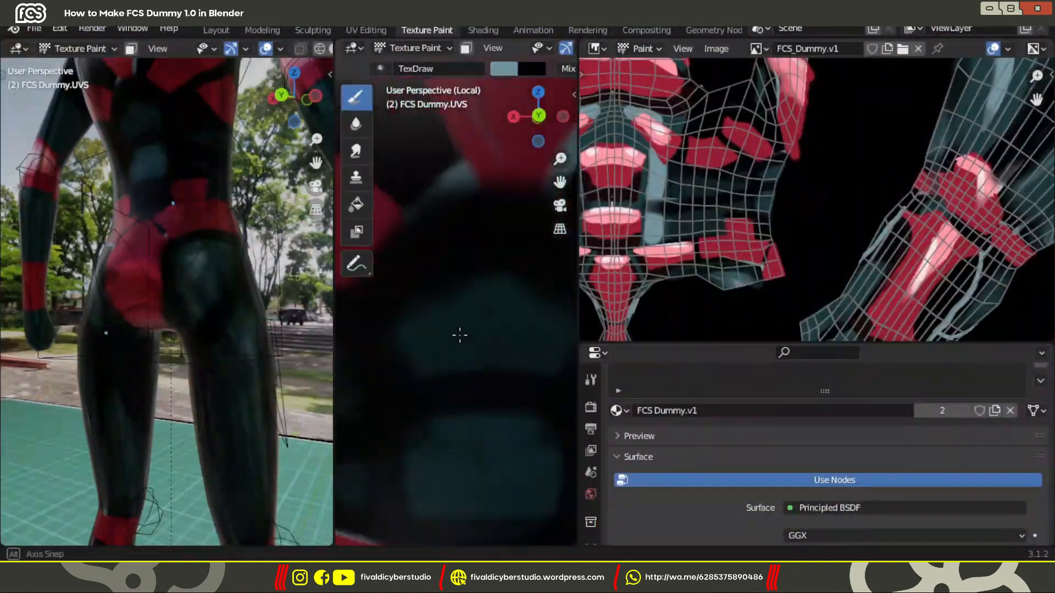
drag(445, 343, 424, 343)
scroll(424, 343, down, 3)
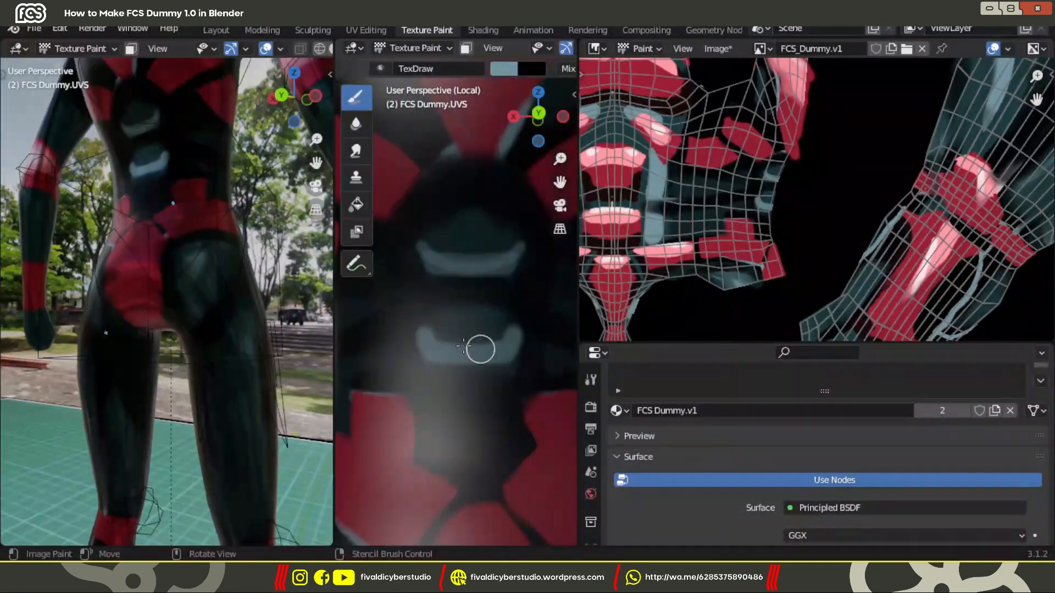
- Paint horizontal light-blue highlights on the dark teal panels of the side waist
middle_drag(463, 346, 560, 337)
drag(497, 353, 410, 353)
shift+middle_drag(471, 459, 476, 379)
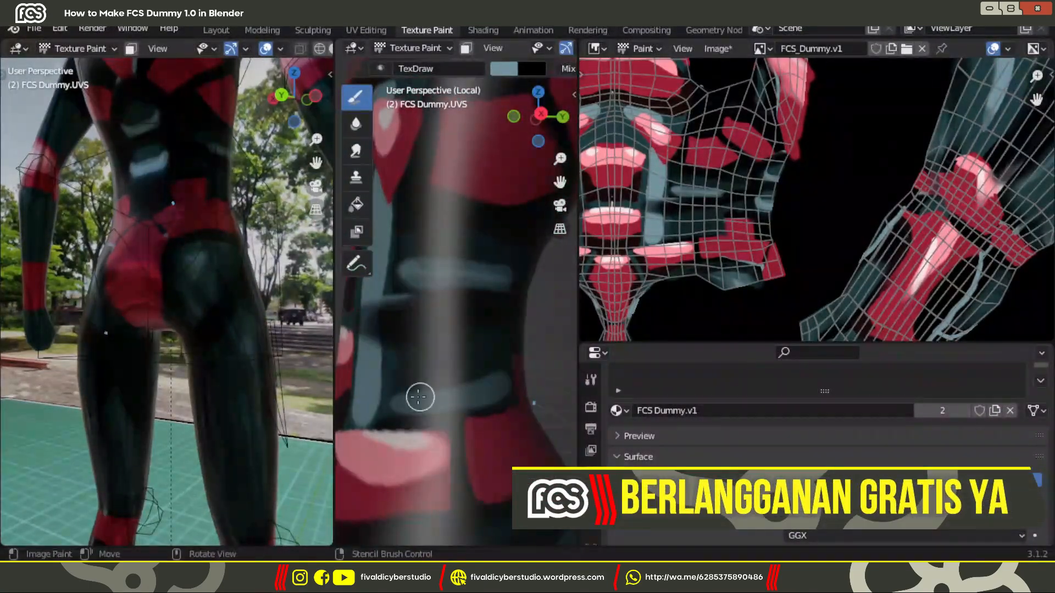
middle_drag(419, 397, 403, 356)
middle_drag(463, 340, 427, 394)
scroll(227, 283, down, 5)
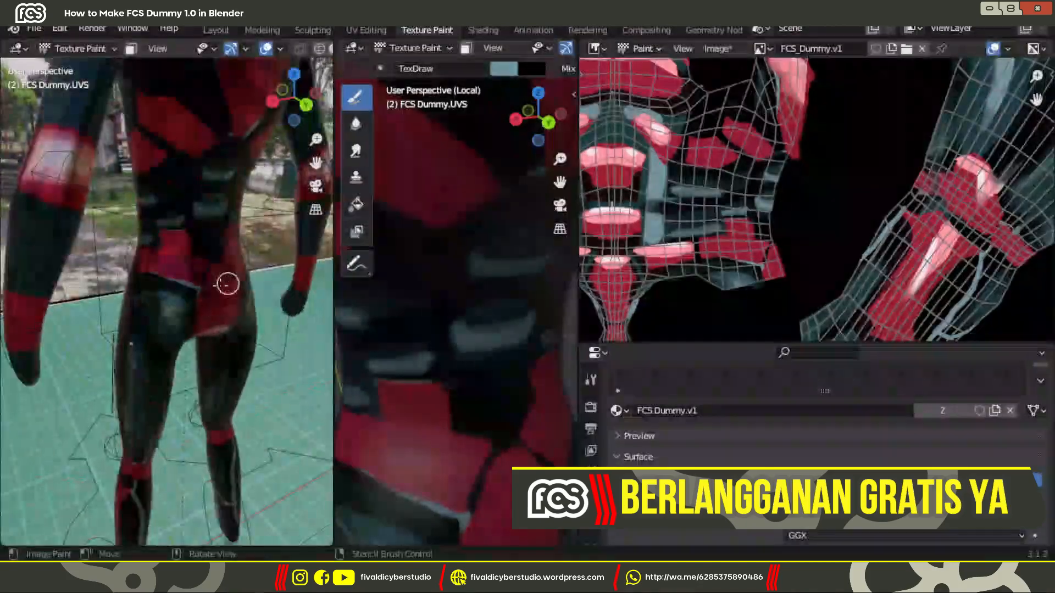
- Review the character's highlighted back and legs in the full rendered scene from several angles
middle_drag(227, 283, 269, 332)
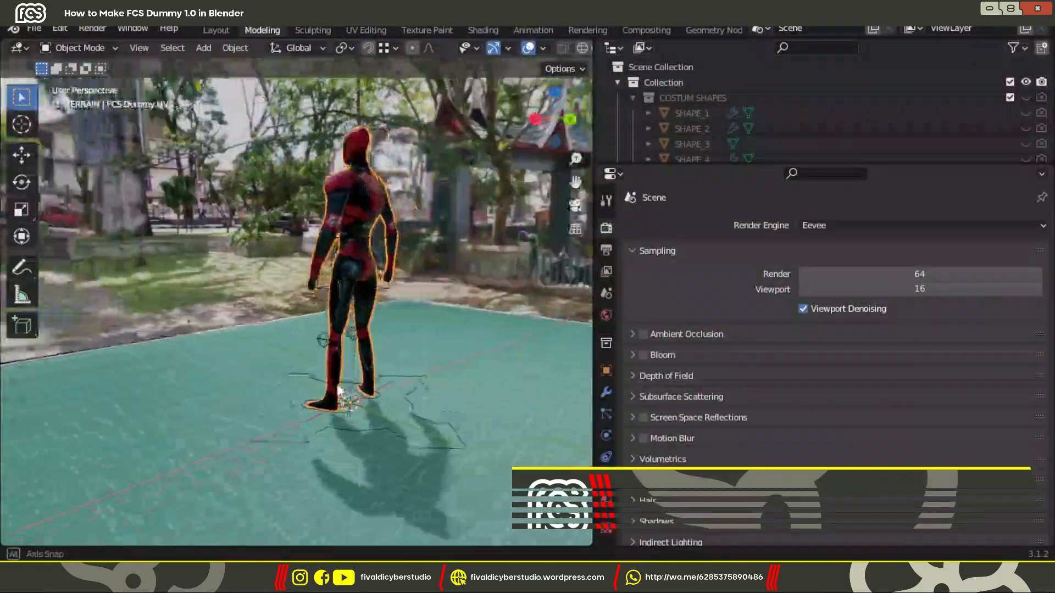
mouse_move(348, 390)
middle_down()
mouse_move(493, 391)
mouse_move(6, 391)
mouse_move(507, 343)
mouse_move(80, 101)
middle_up()
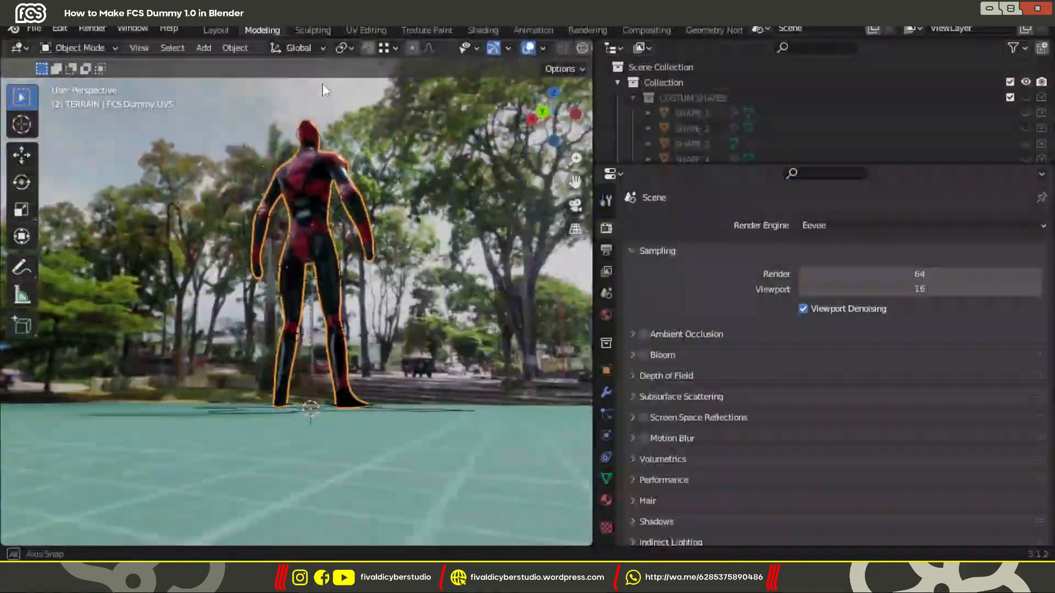
middle_drag(385, 165, 480, 97)
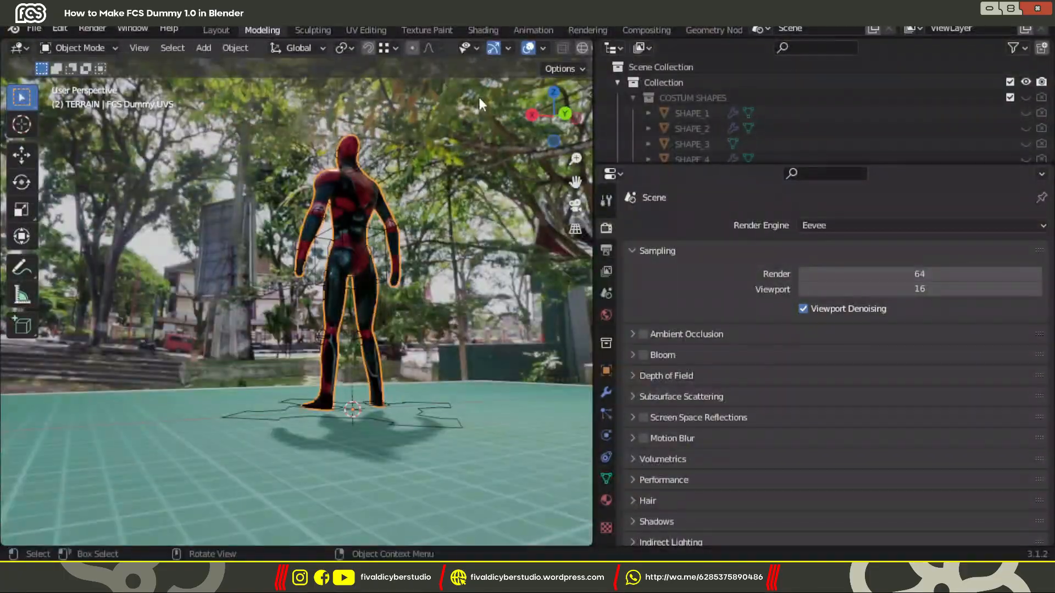